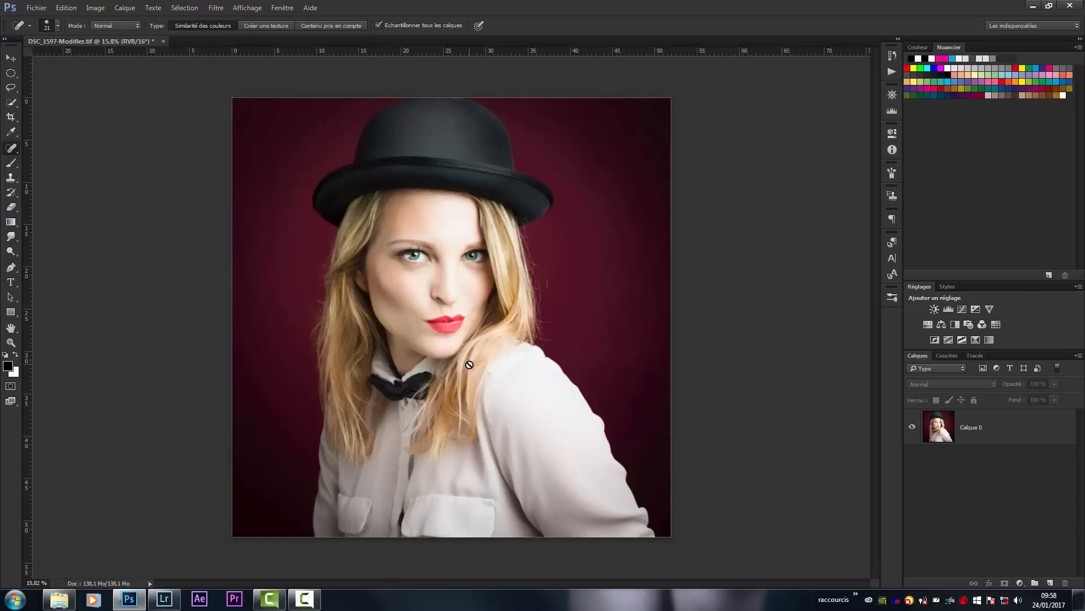
# - Select the Calque 0 layer of the portrait
pyautogui.click(947, 416)
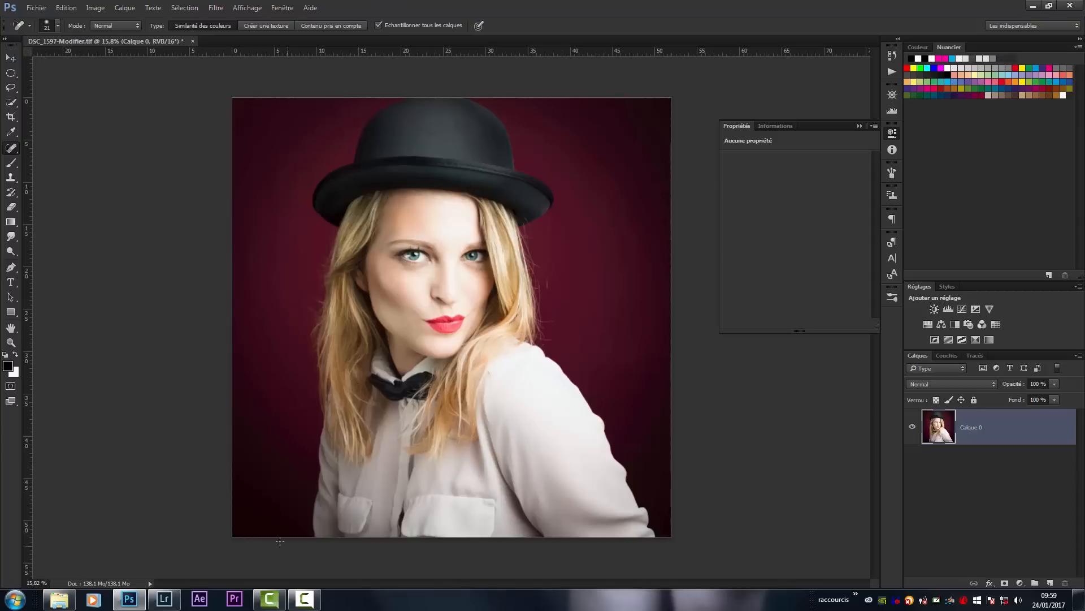
# - Switch to Lightroom, look up the photo's Modifier dans command for external editing, and return to Photoshop
pyautogui.click(164, 598)
pyautogui.rightClick(399, 362)
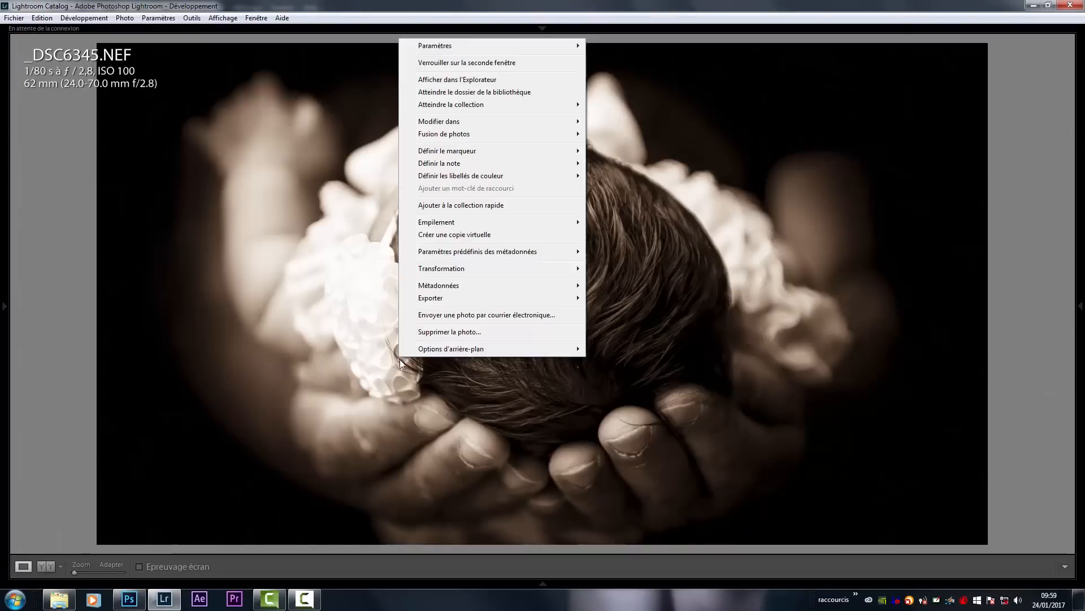
pyautogui.moveTo(437, 123)
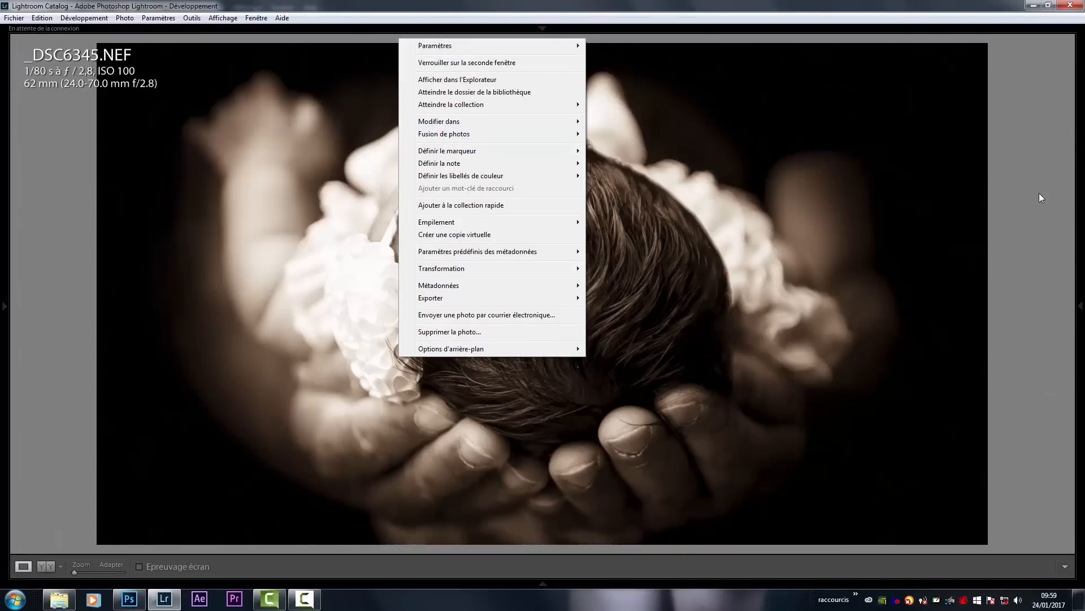
pyautogui.click(1042, 144)
pyautogui.click(1033, 5)
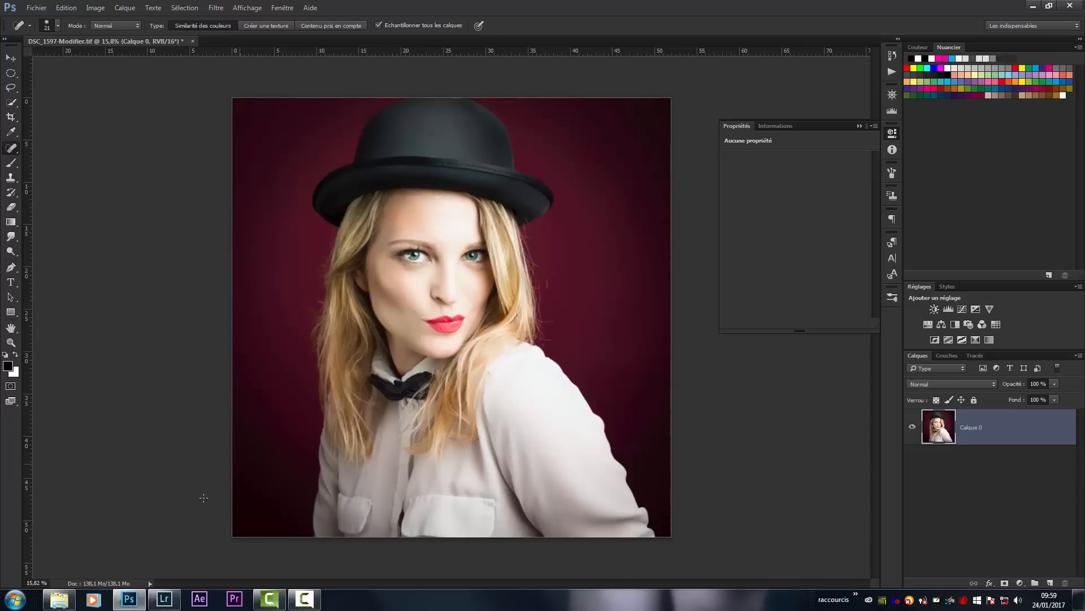
# - Switch to Lightroom and open the Edition externe preferences
pyautogui.click(164, 598)
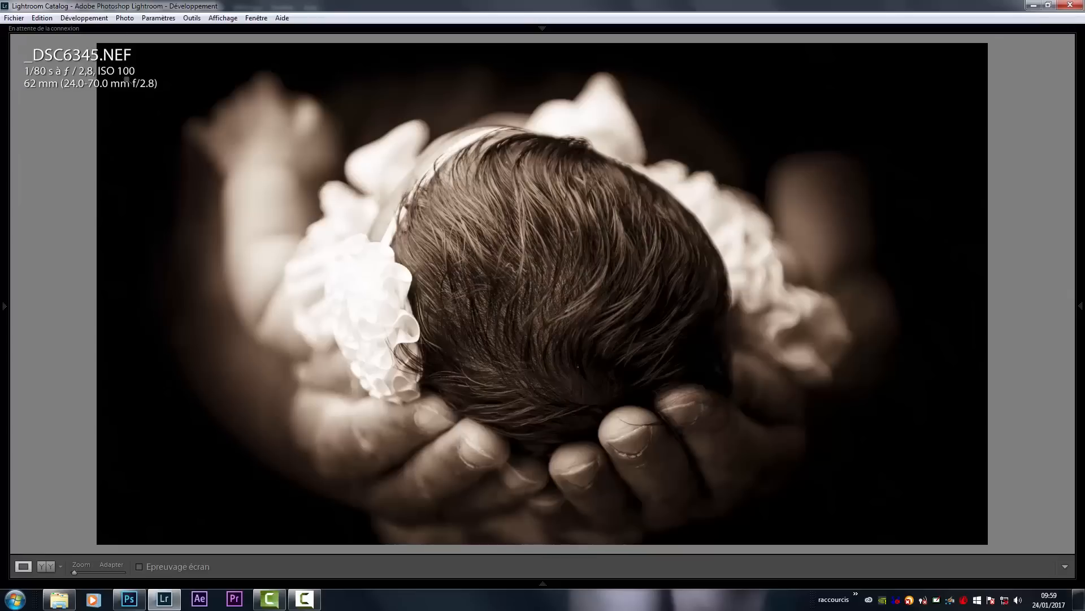
pyautogui.click(84, 18)
pyautogui.moveTo(45, 19)
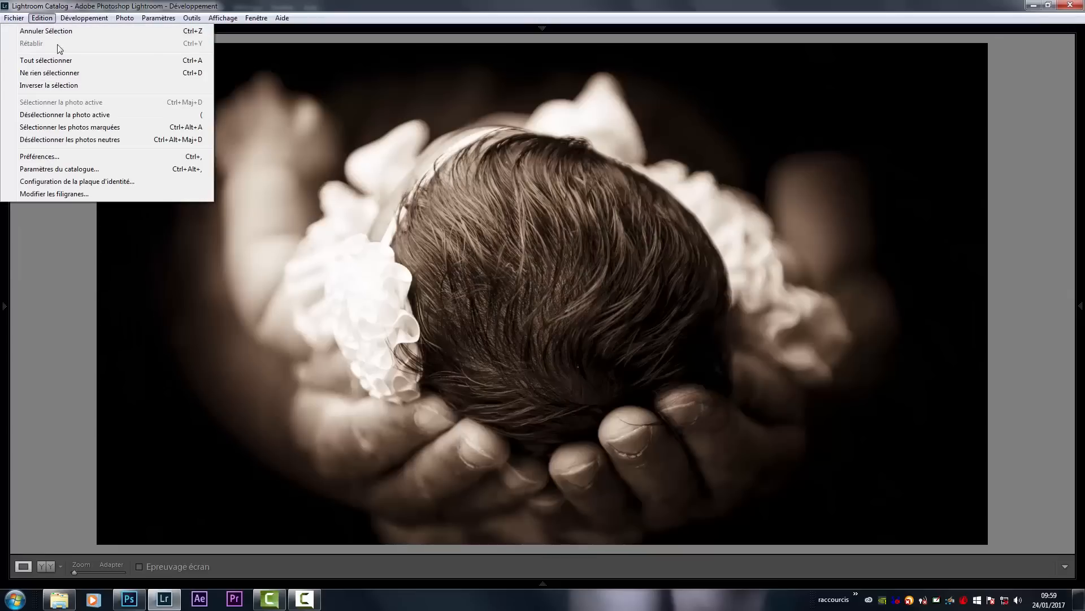
pyautogui.click(70, 157)
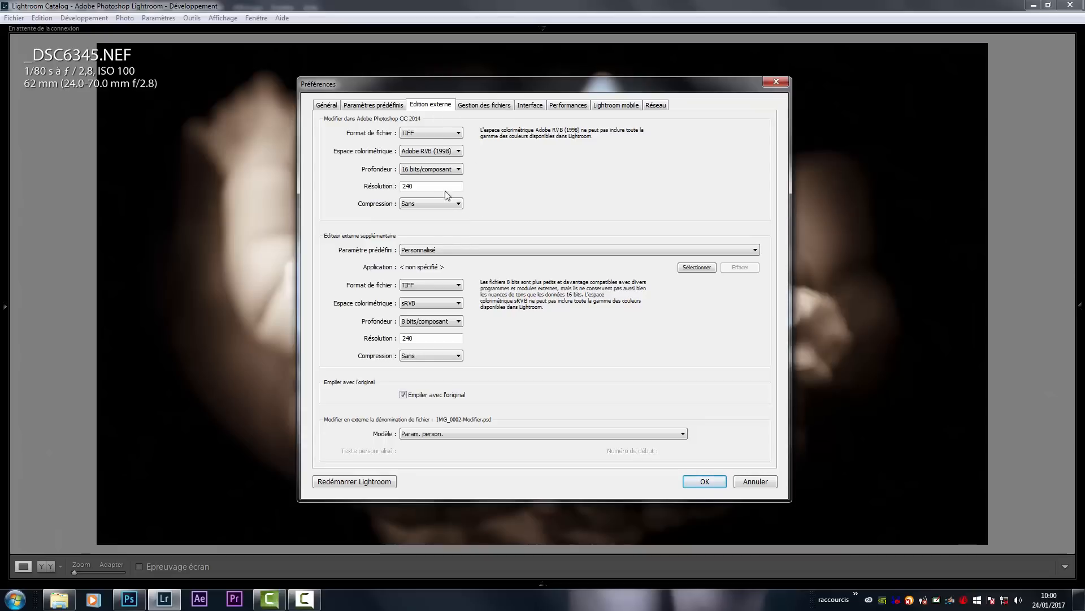
# - Review the file formats available for editing in Photoshop, with TIFF as the choice
pyautogui.click(436, 131)
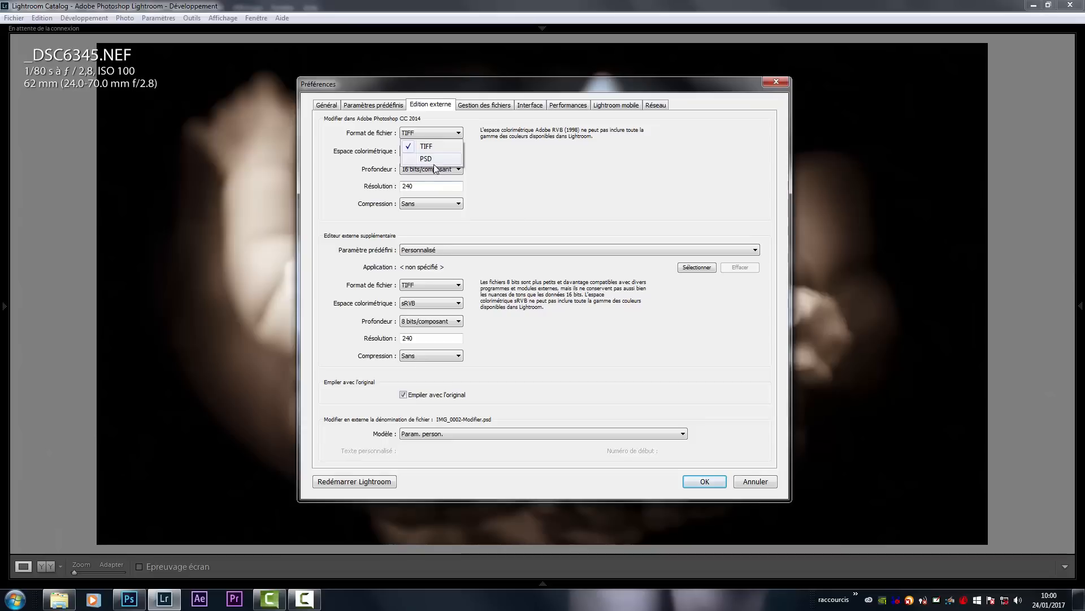
pyautogui.click(507, 164)
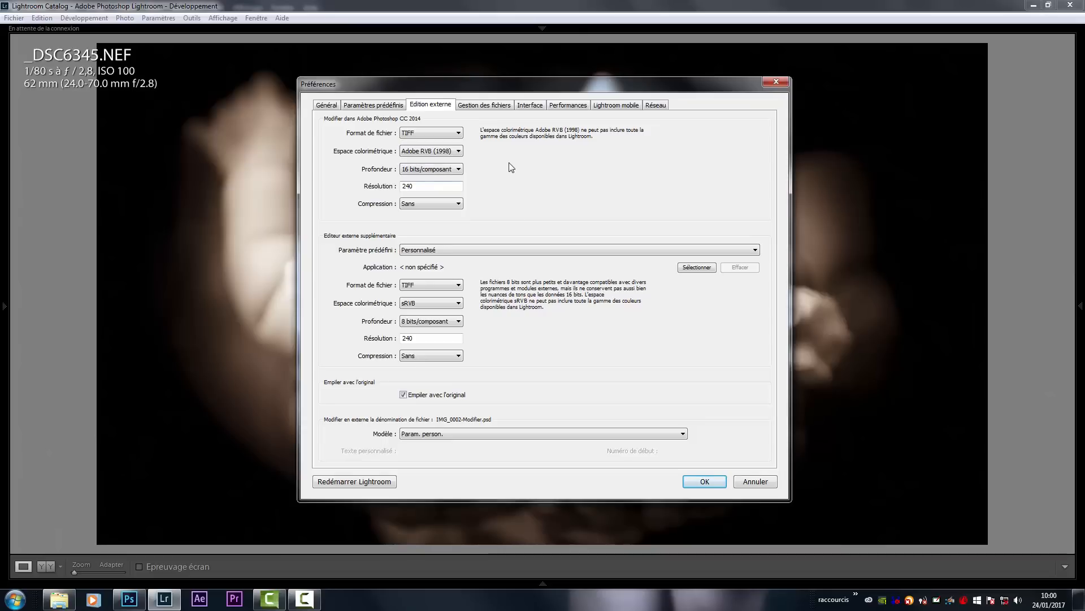
pyautogui.click(423, 136)
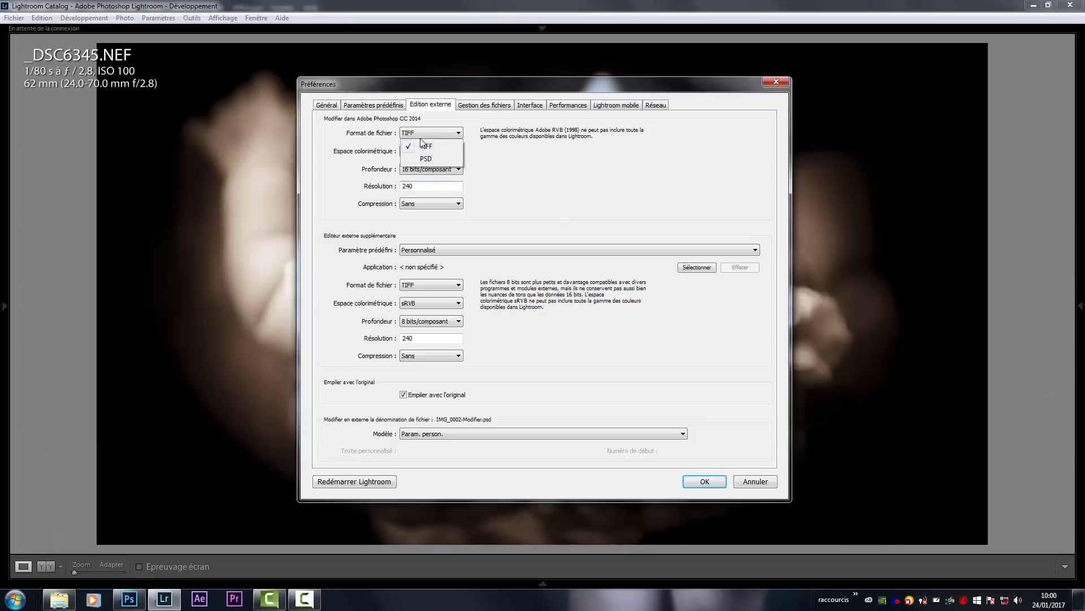
pyautogui.click(500, 159)
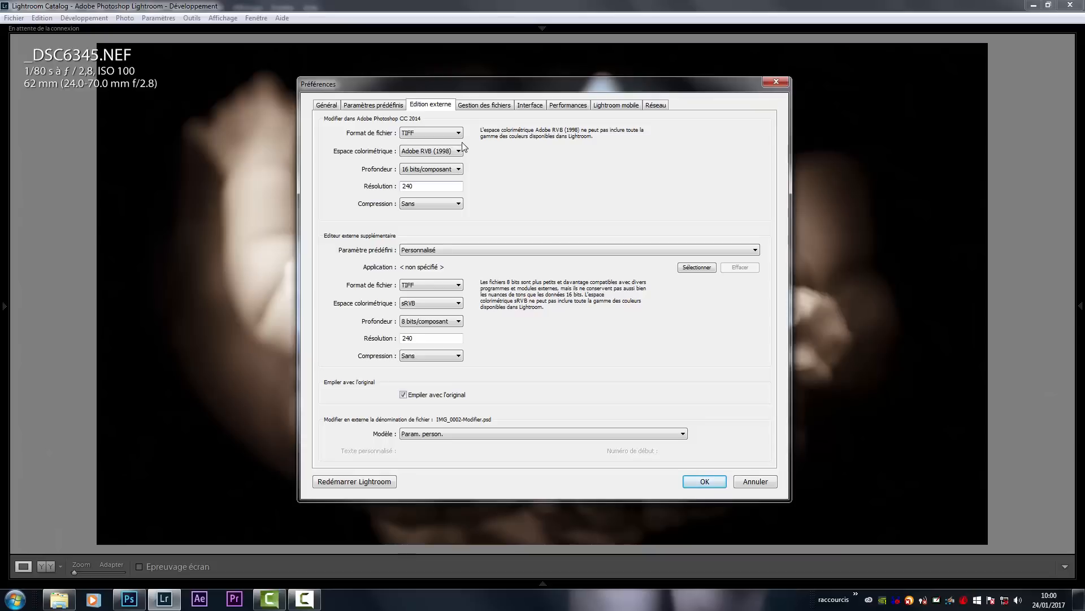
pyautogui.click(457, 134)
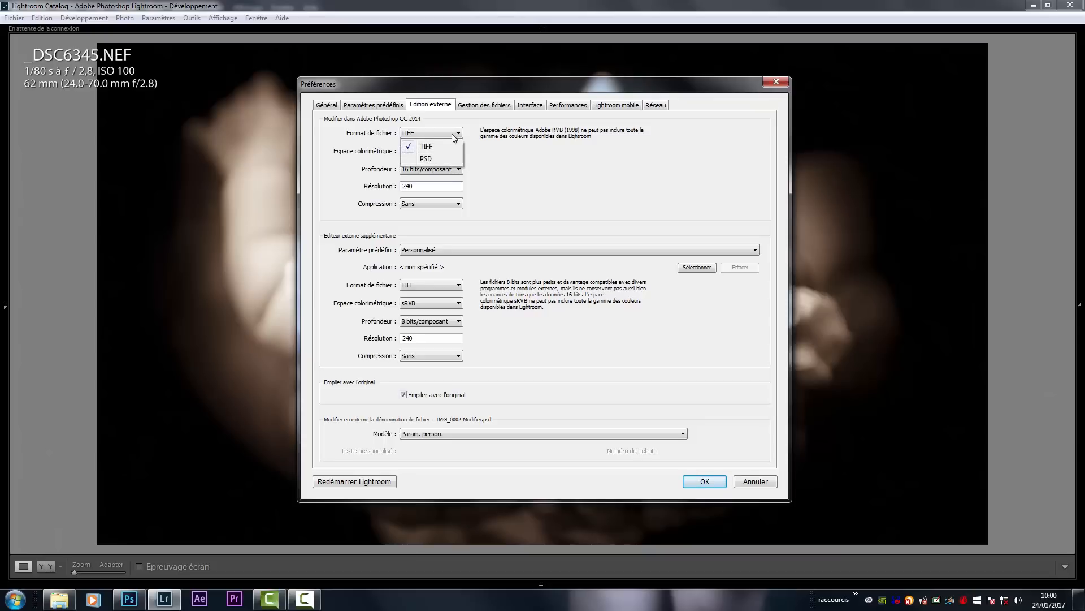
pyautogui.click(455, 145)
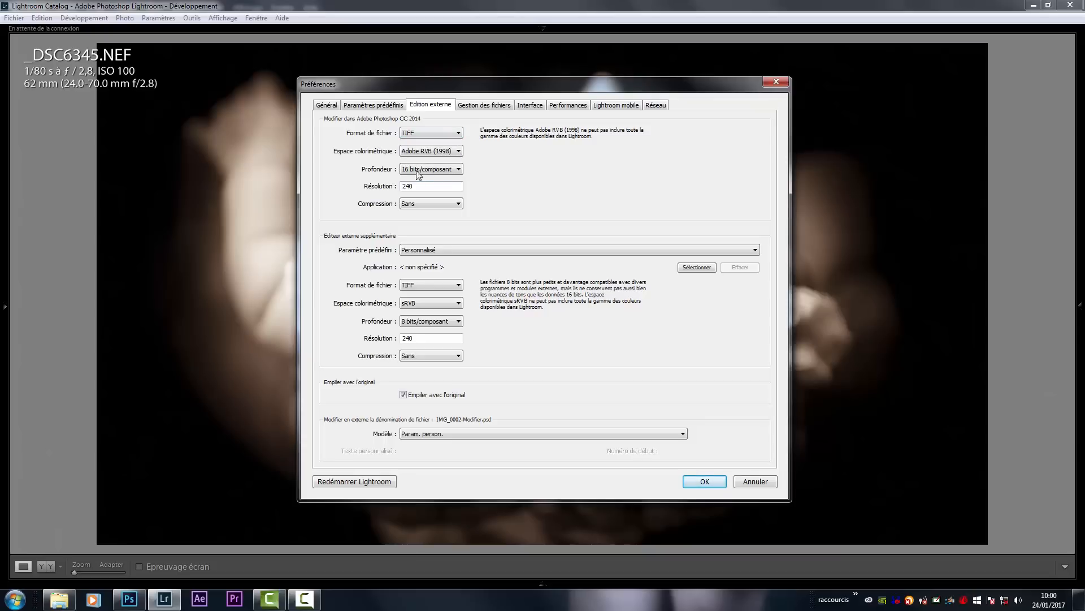
pyautogui.click(415, 138)
pyautogui.click(419, 140)
pyautogui.click(410, 135)
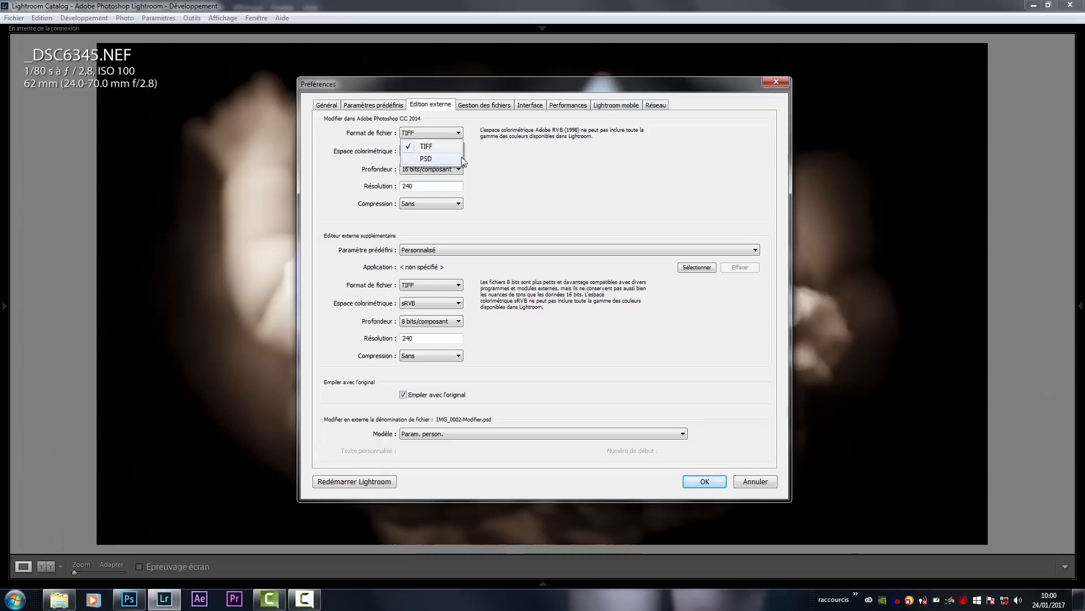
pyautogui.click(482, 158)
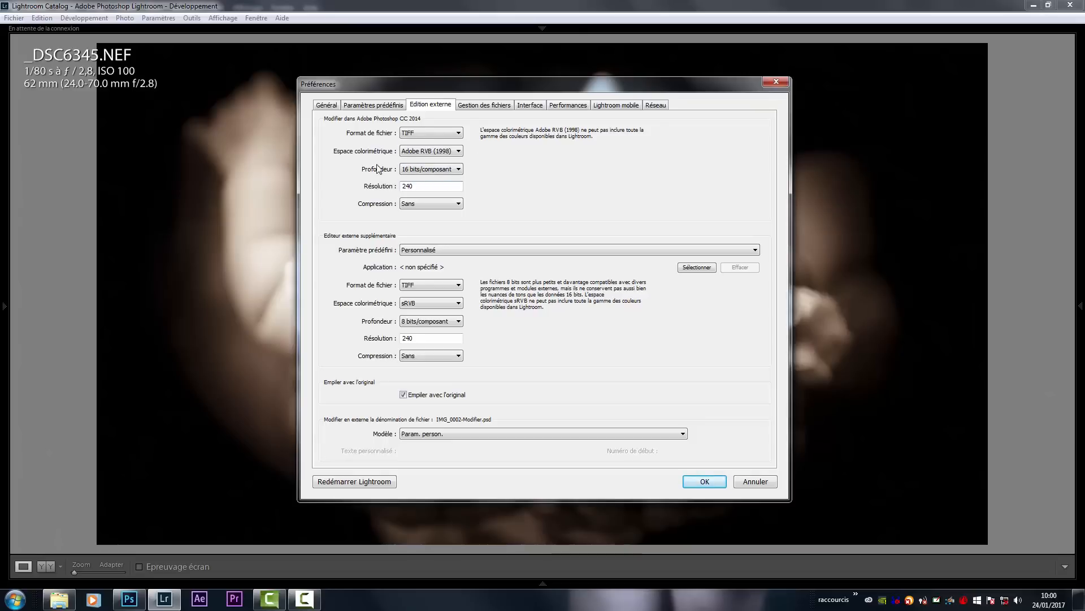
# - Examine the colour space and bit depth options available for editing photos in Photoshop
pyautogui.click(441, 152)
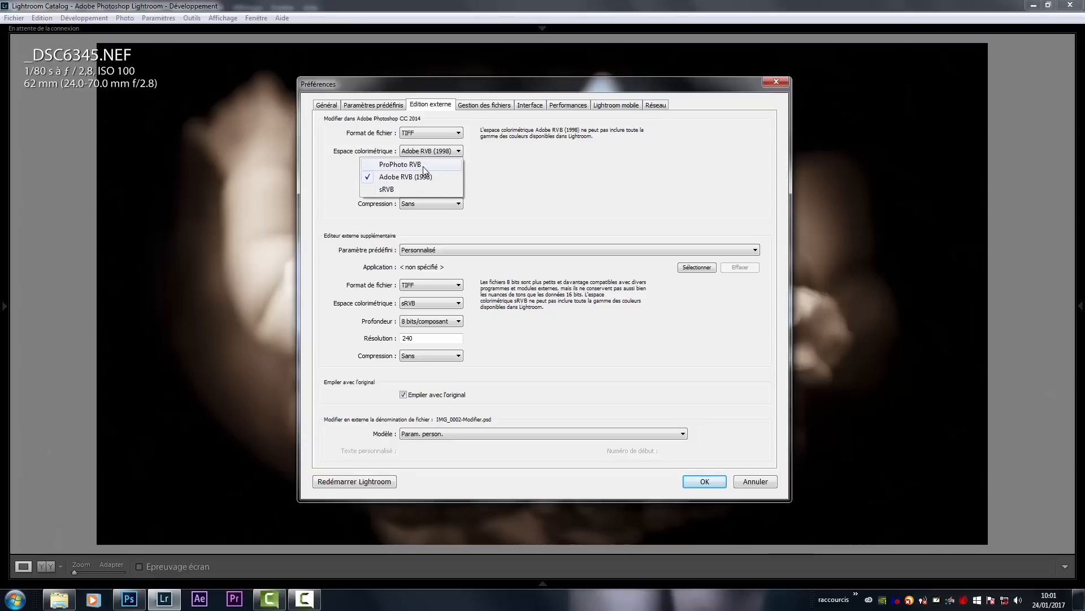
pyautogui.click(485, 159)
pyautogui.click(450, 153)
pyautogui.click(450, 153)
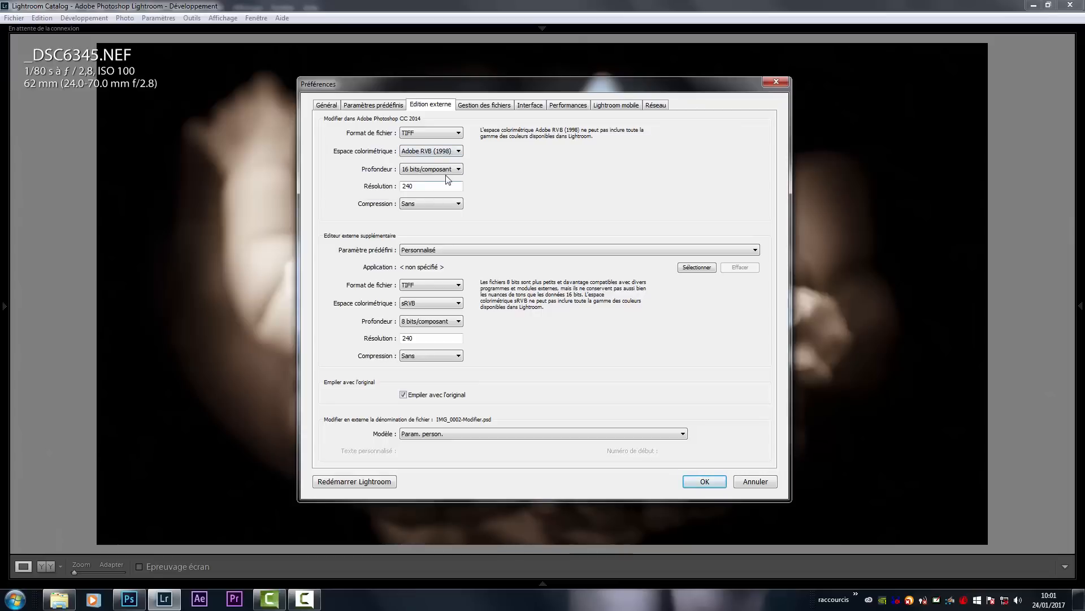
pyautogui.click(435, 173)
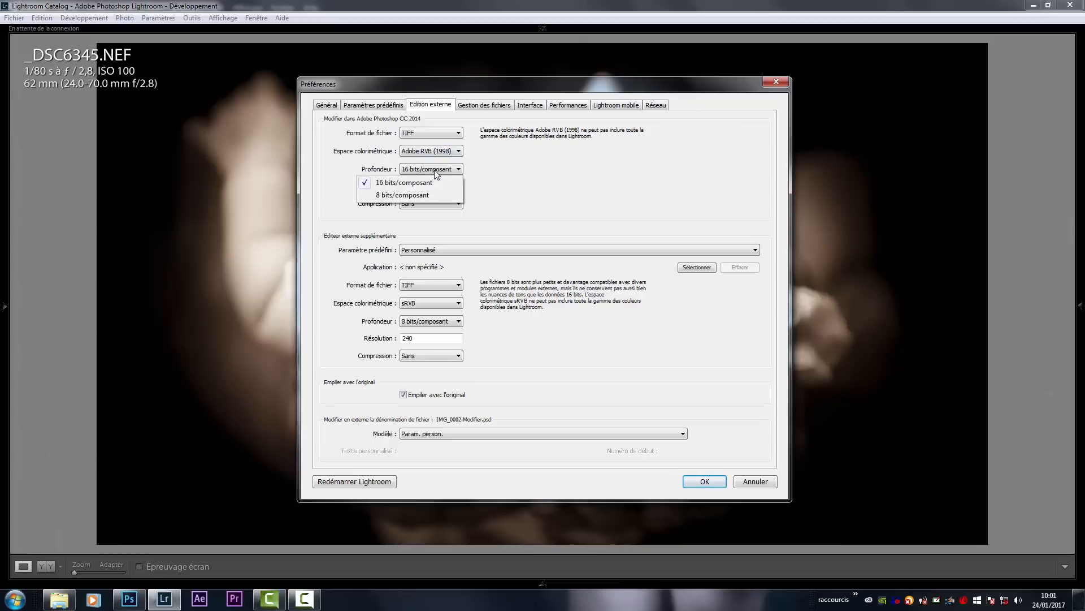
pyautogui.click(436, 172)
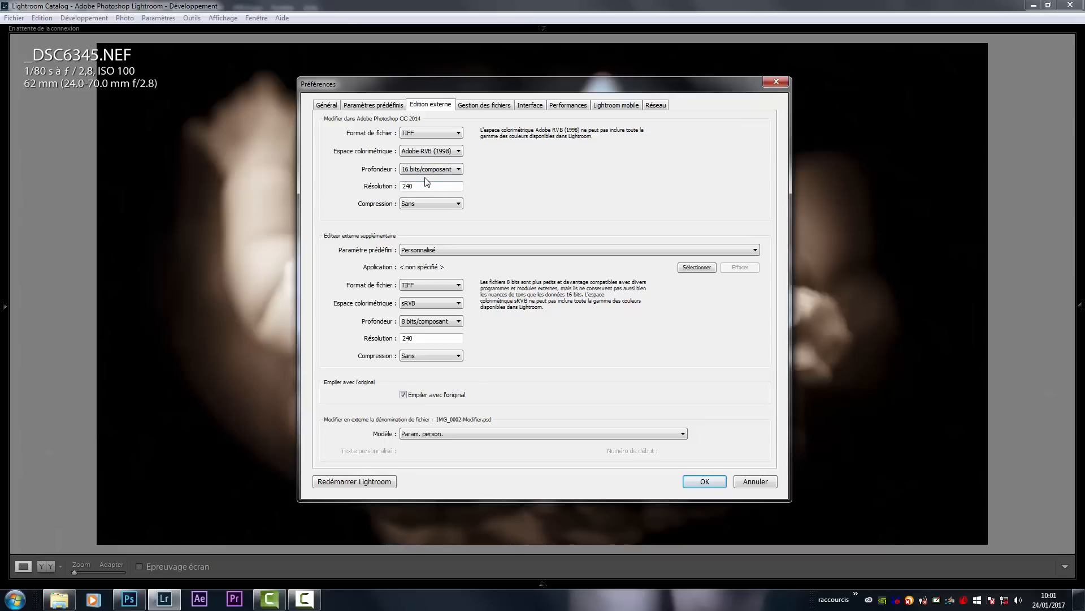
# - Review the TIFF compression options for editing in Photoshop, with Sans as the choice
pyautogui.click(429, 204)
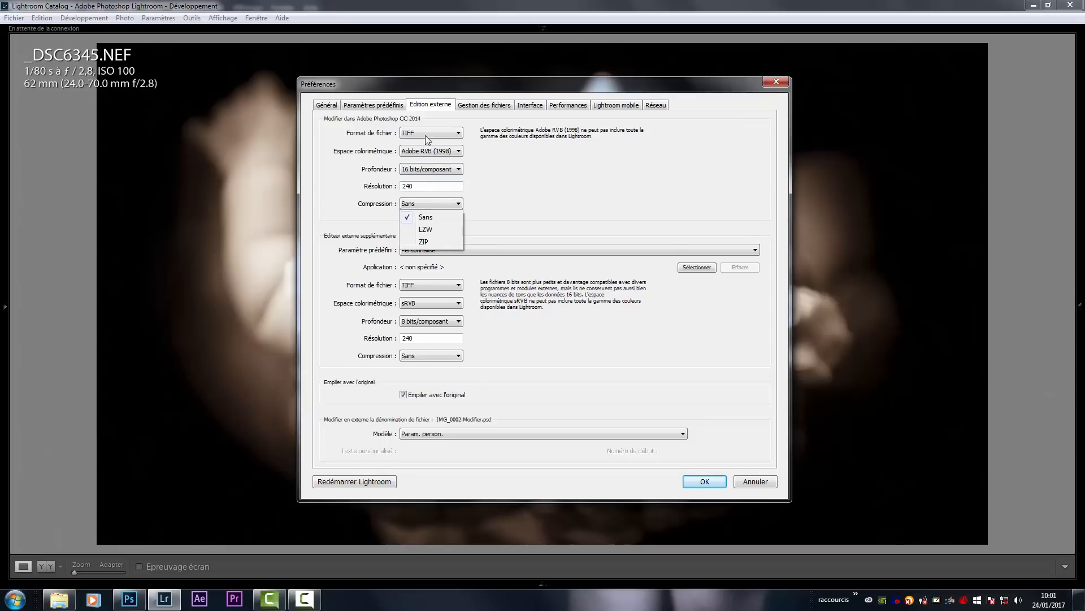
pyautogui.click(445, 217)
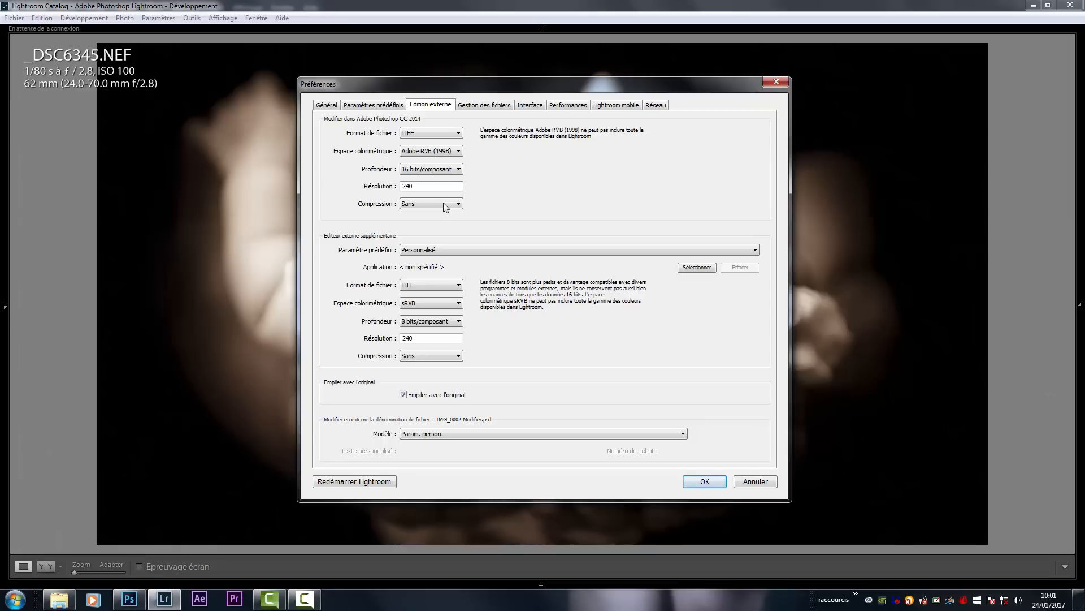
pyautogui.click(440, 204)
pyautogui.click(442, 204)
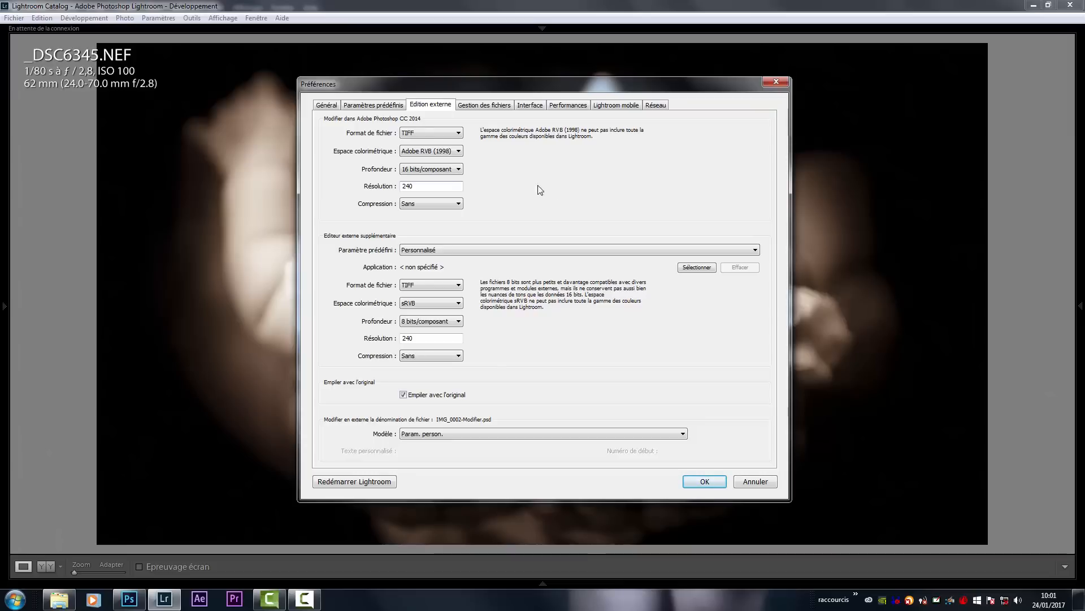
pyautogui.click(420, 203)
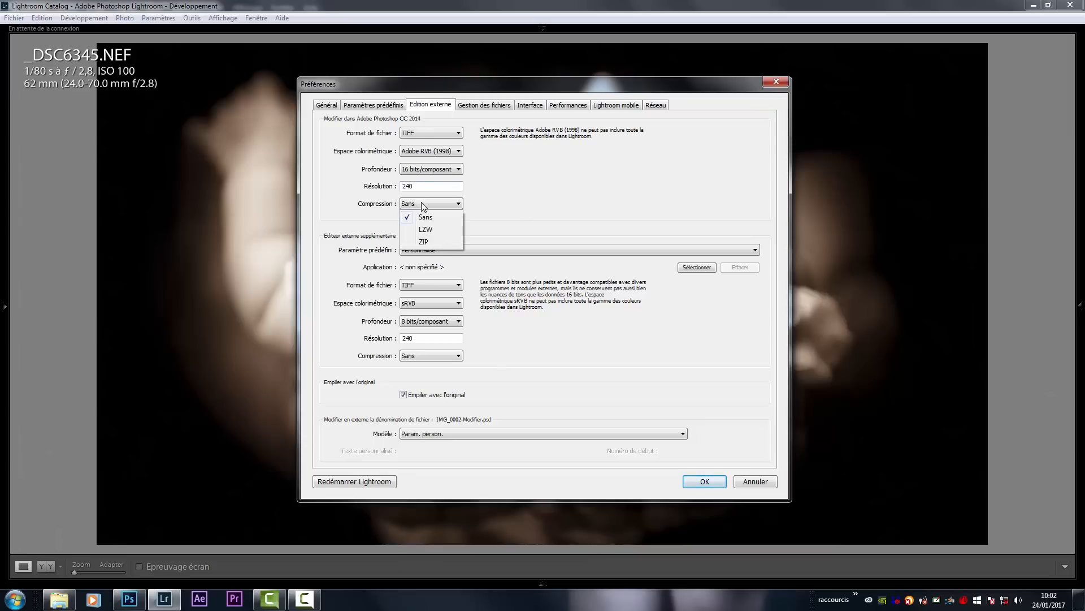
pyautogui.click(423, 203)
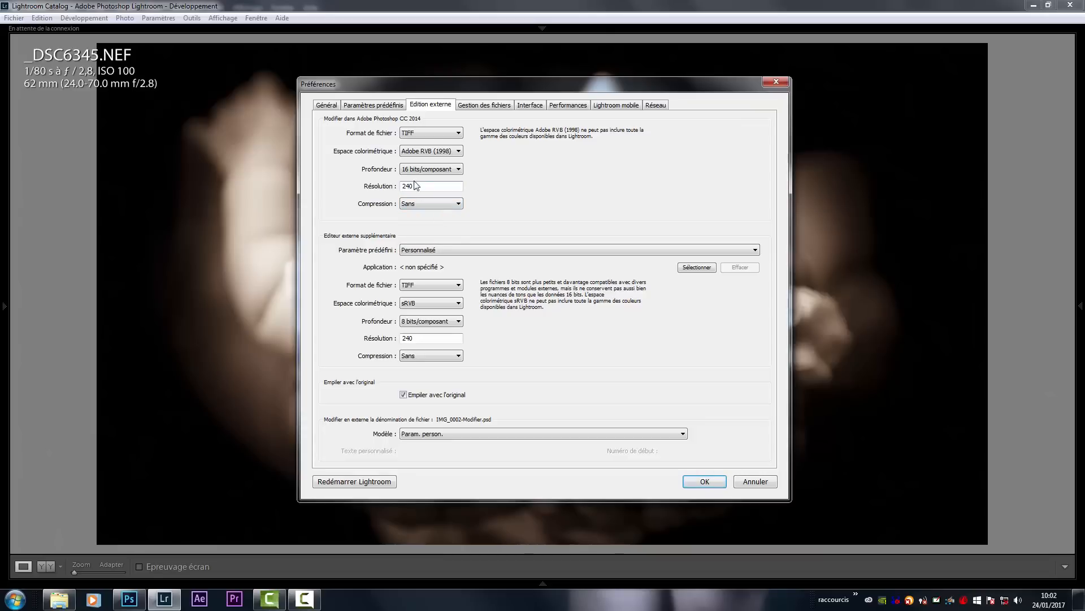
# - Check the bit depth options for editing in Photoshop once more
pyautogui.click(419, 171)
pyautogui.click(419, 175)
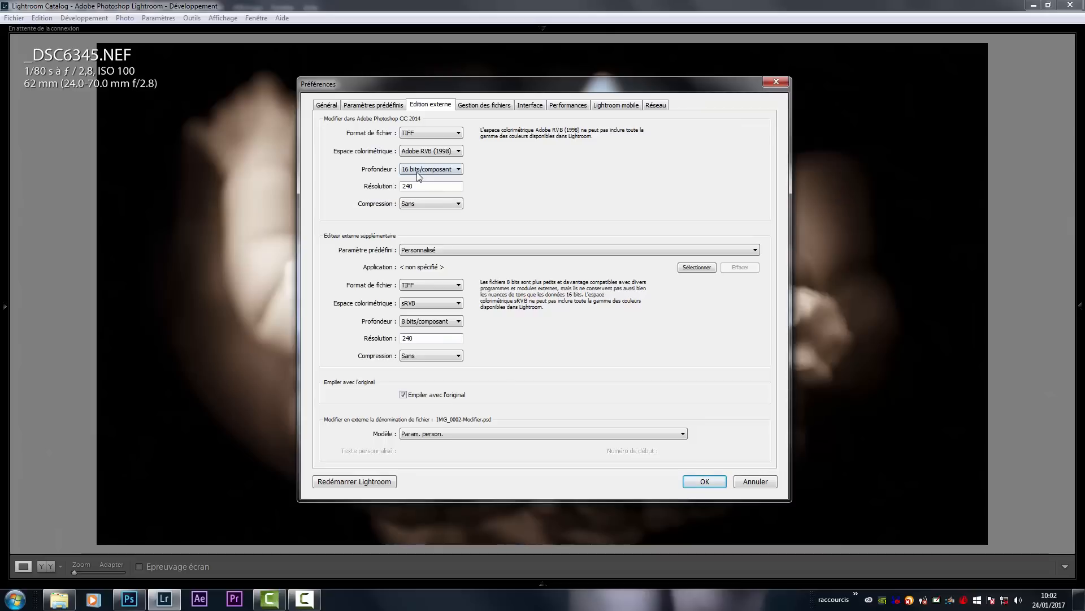
pyautogui.click(418, 172)
pyautogui.click(418, 175)
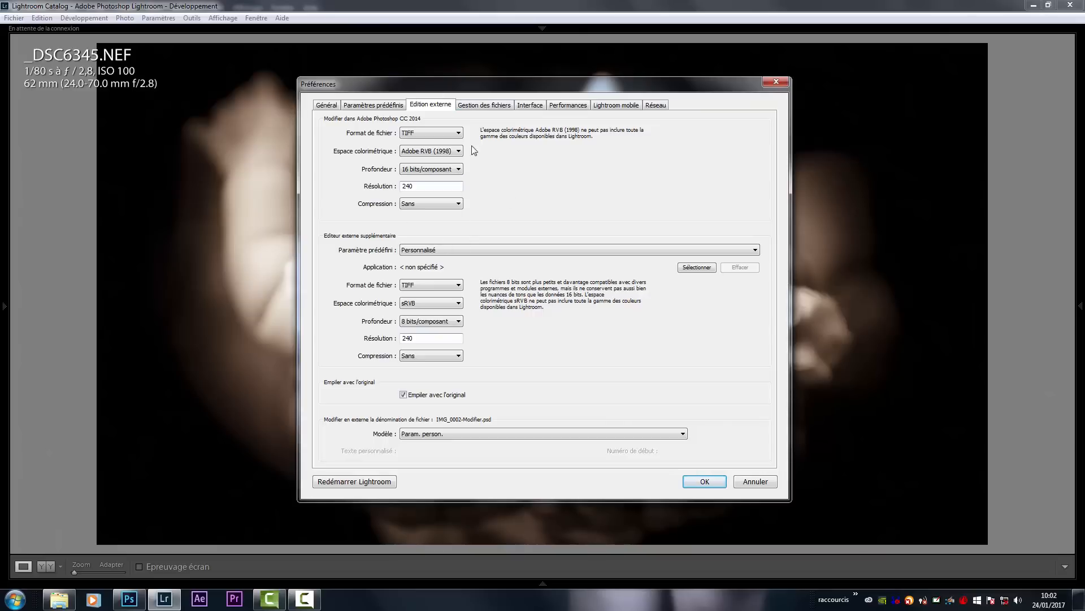
# - Accept the Lightroom preferences, then return to Photoshop and collapse the Propriétés panel
pyautogui.click(705, 482)
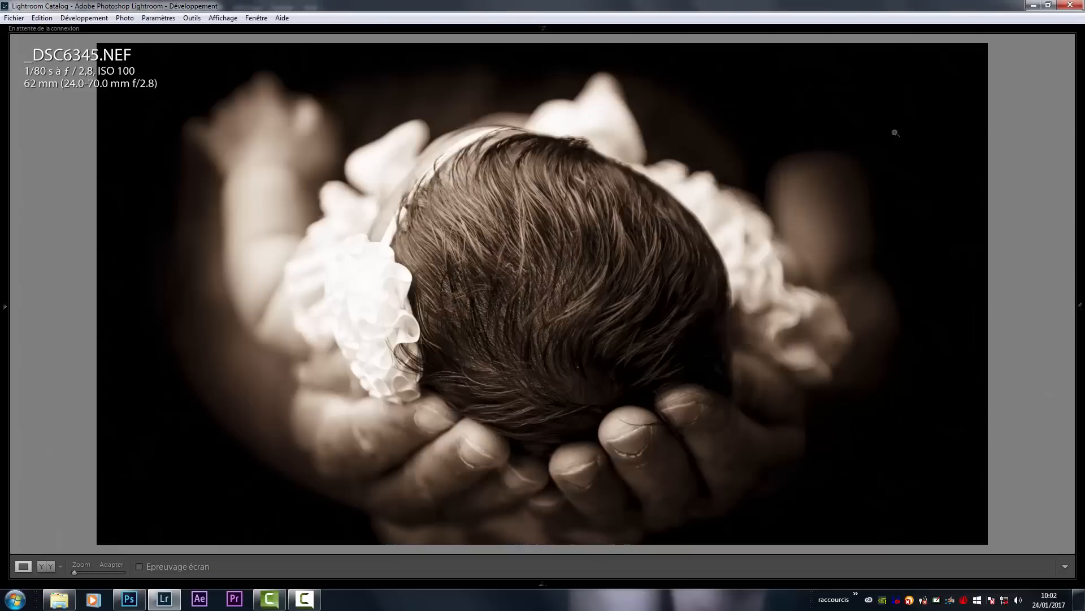
pyautogui.click(1033, 5)
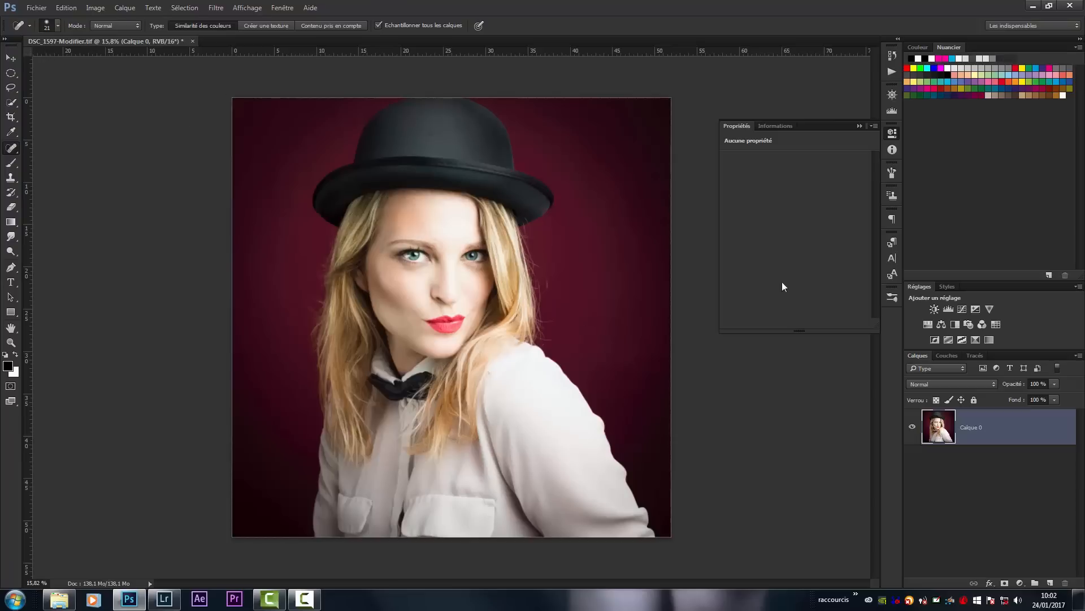
pyautogui.click(859, 126)
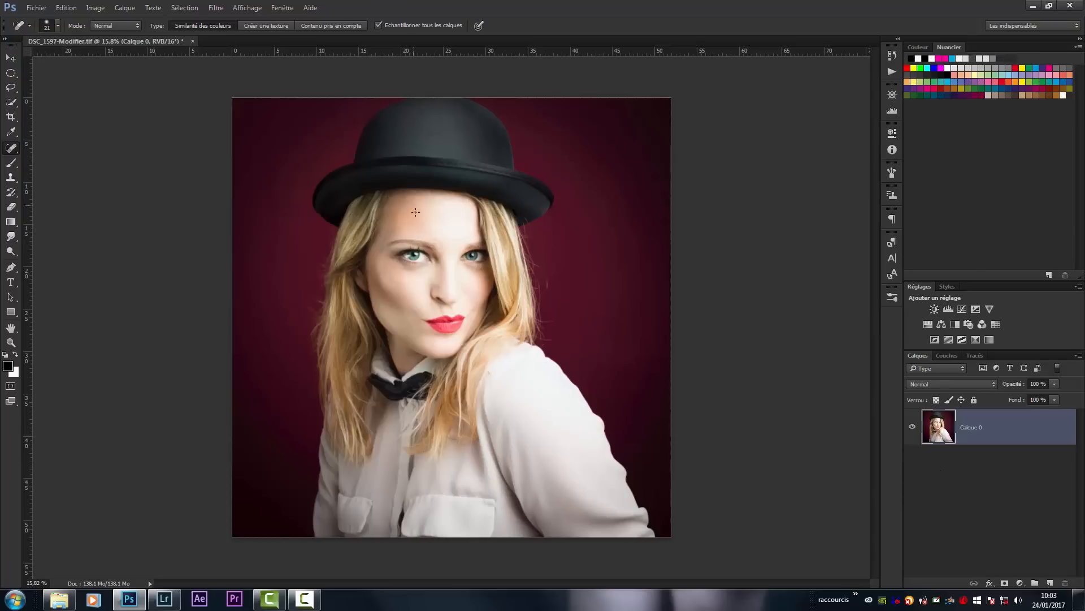
# - Inspect the skin and eye area of the portrait up close, then return to the whole image
pyautogui.press('z')
pyautogui.moveTo(393, 253)
pyautogui.mouseDown()
pyautogui.moveTo(520, 294)
pyautogui.moveTo(479, 297)
pyautogui.mouseUp()
pyautogui.press('j')
pyautogui.press('space')
pyautogui.moveTo(848, 381)
pyautogui.mouseDown()
pyautogui.moveTo(453, 358)
pyautogui.moveTo(461, 368)
pyautogui.mouseUp()
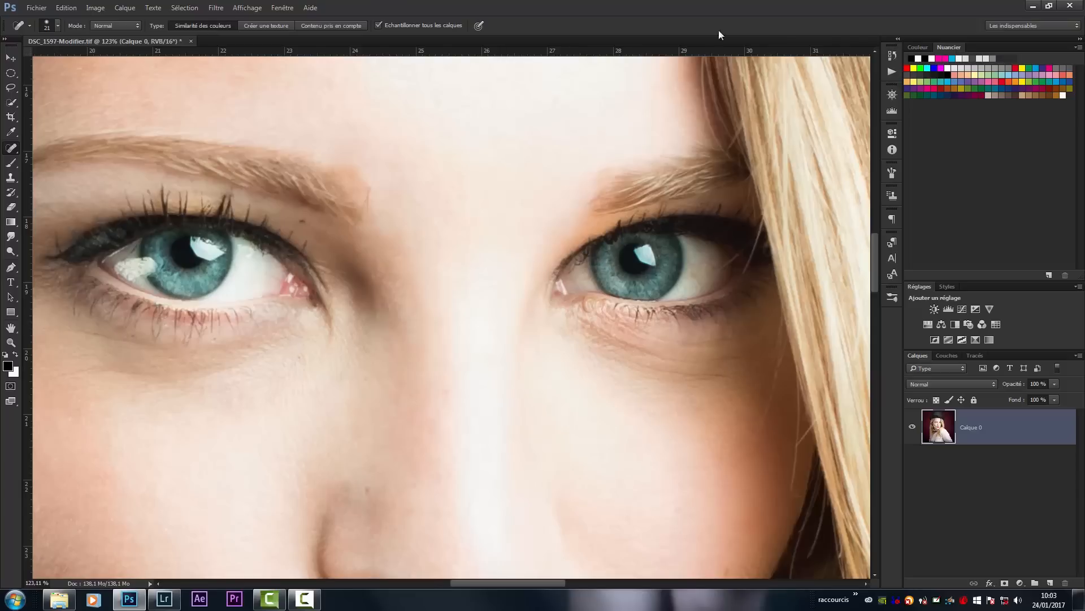
pyautogui.hotkey('alt', 'space')
pyautogui.moveTo(681, 228)
pyautogui.mouseDown()
pyautogui.moveTo(674, 265)
pyautogui.moveTo(696, 267)
pyautogui.moveTo(602, 286)
pyautogui.mouseUp()
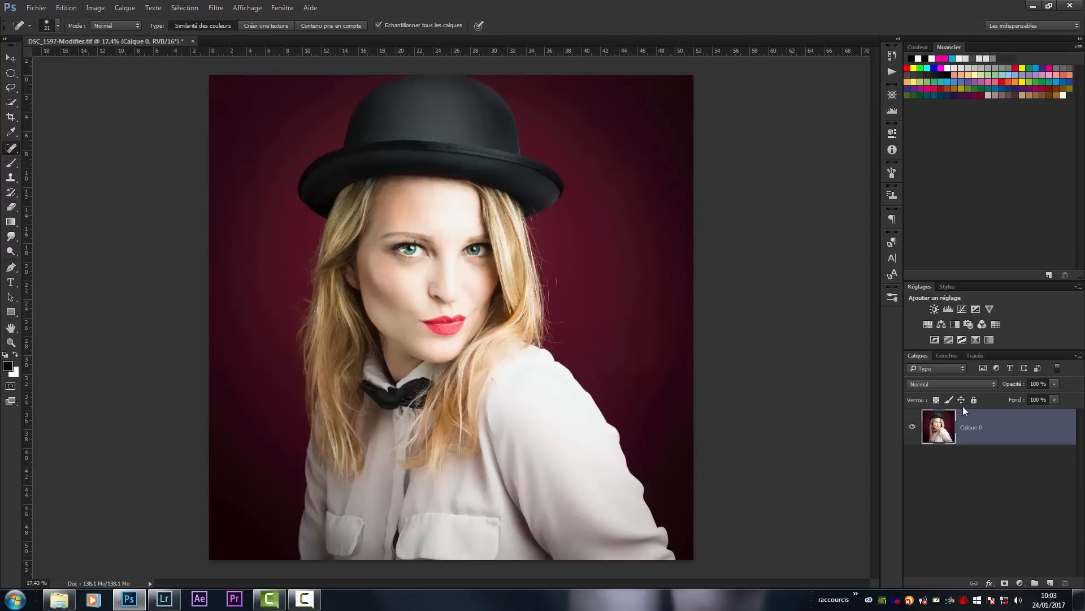
# - Duplicate the Calque 0 layer and make the copy the active layer
pyautogui.hotkey('ctrl', 'j')
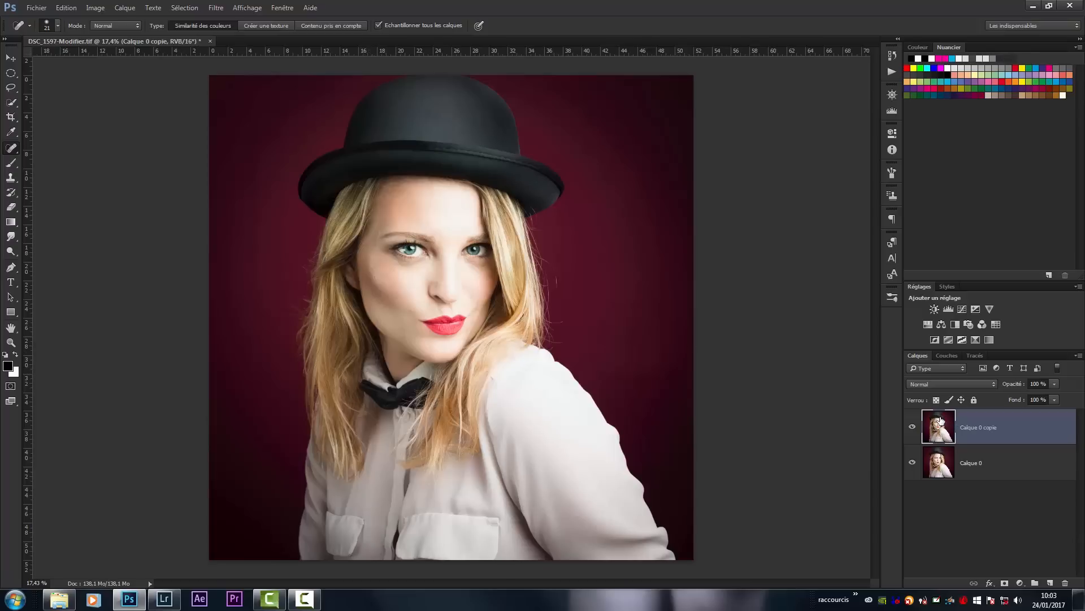
pyautogui.click(938, 466)
pyautogui.click(944, 425)
# - Duplicate the Calque 0 copie layer once and undo that duplication
pyautogui.hotkey('ctrl', 'j')
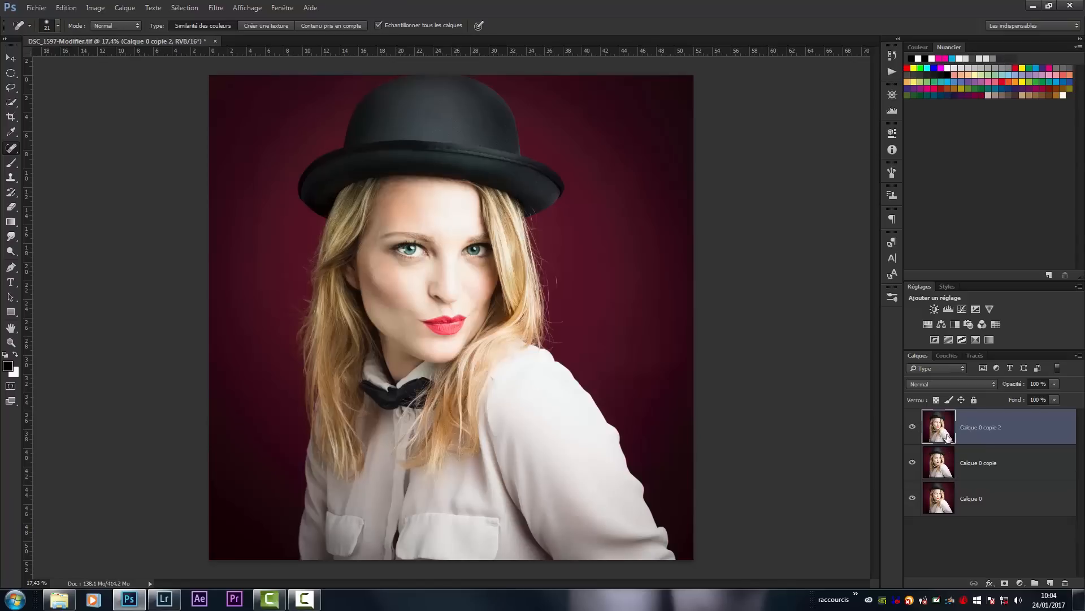
pyautogui.hotkey('ctrl', 'z')
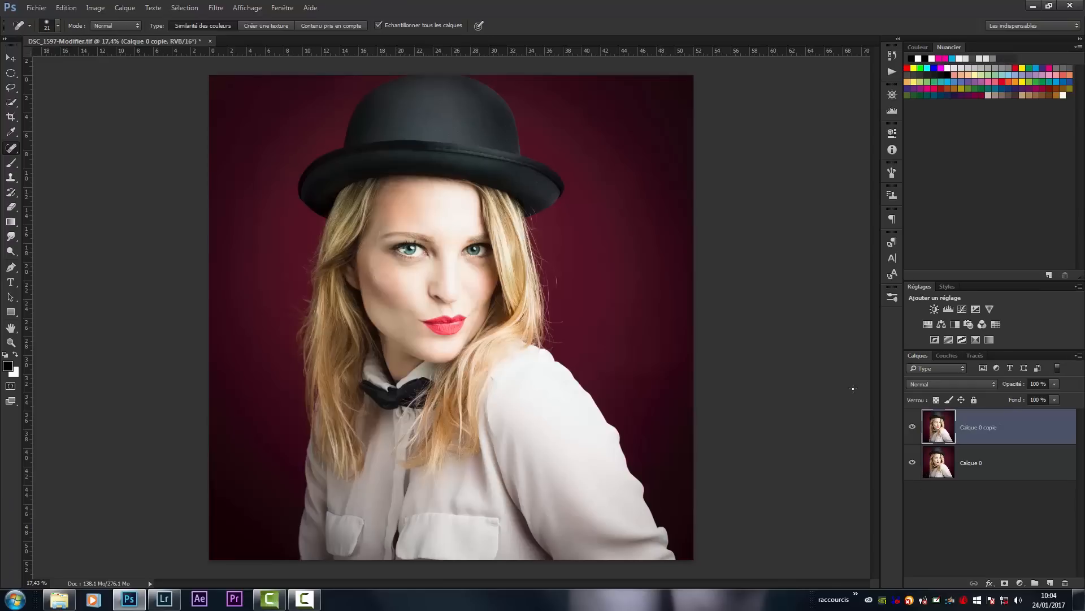
pyautogui.press('z')
pyautogui.moveTo(438, 254); pyautogui.dragTo(431, 301)
pyautogui.press('j')
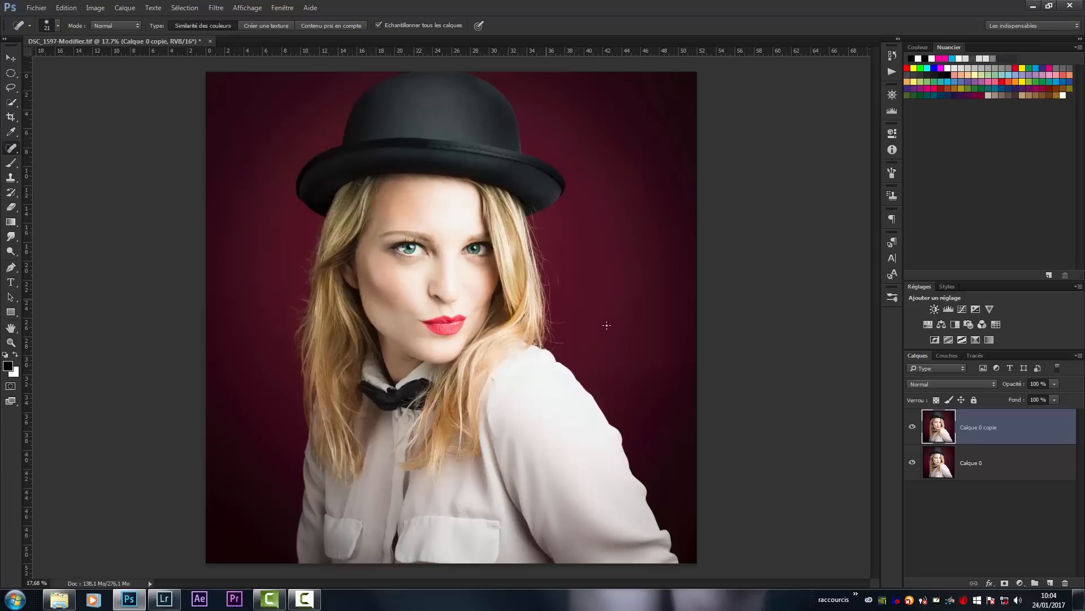
# - Hide the Calque 0 copie layer, then delete it so only Calque 0 is left
pyautogui.click(911, 427)
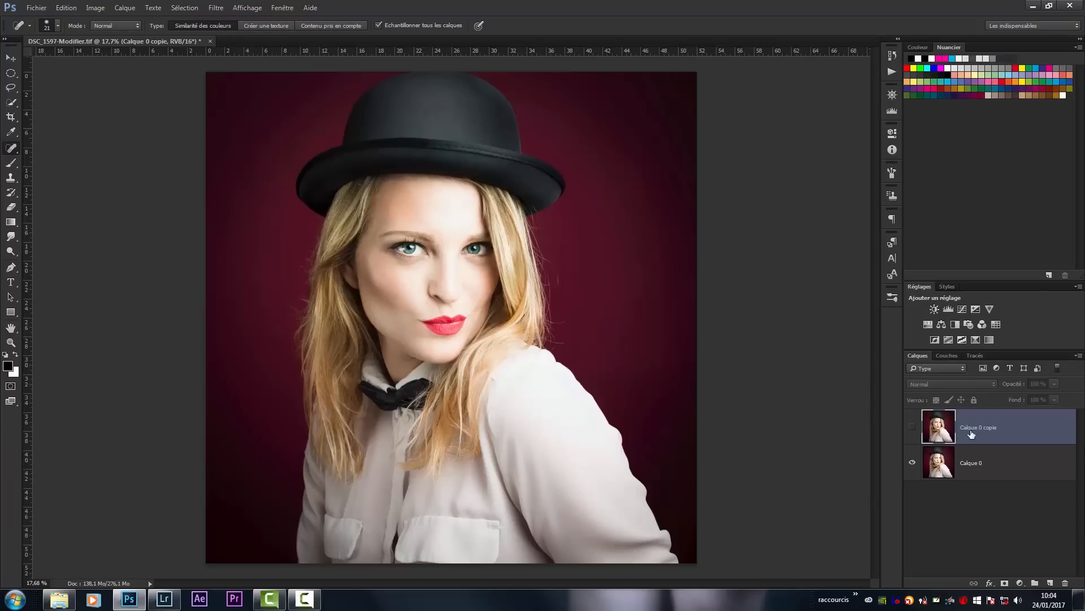
pyautogui.press('Delete')
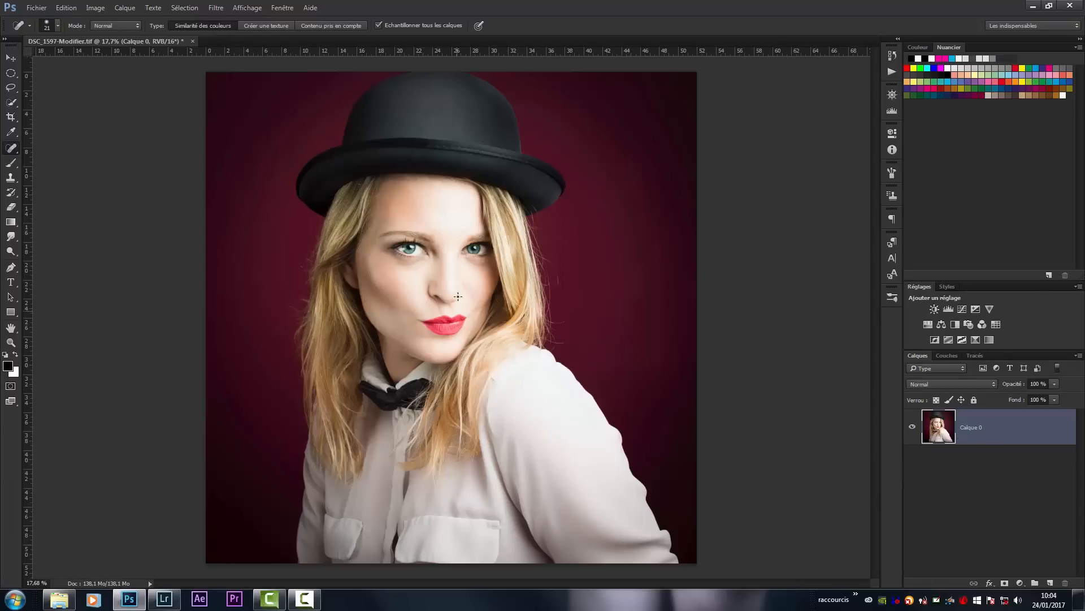
# - Set up the Brush tool with Normal mode, size 450 and 100% opacity
pyautogui.press('b')
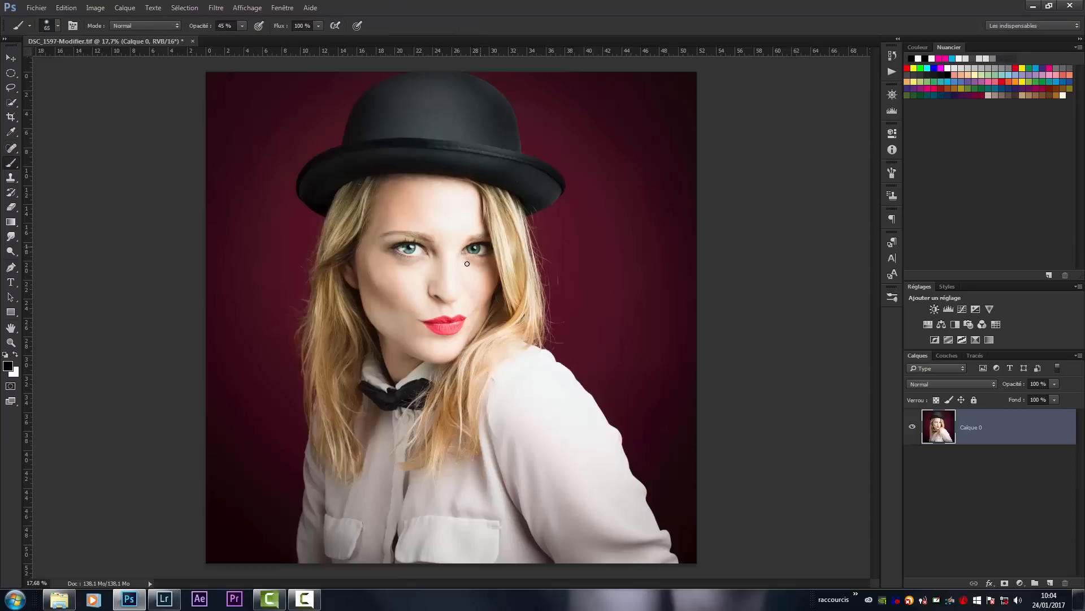
pyautogui.keyDown('shift'); pyautogui.rightClick(430, 262); pyautogui.keyUp('shift')
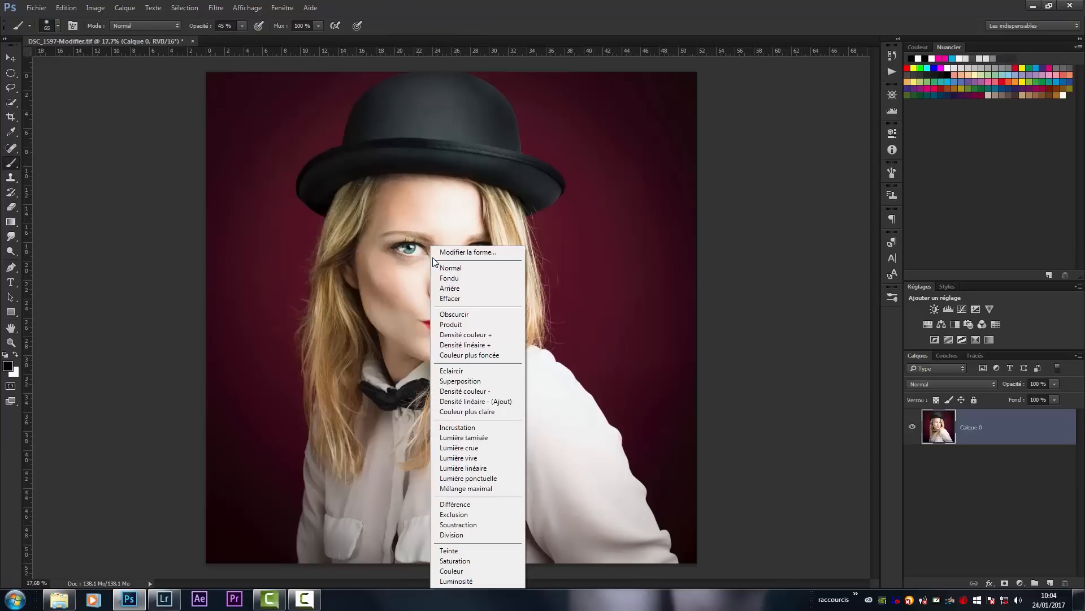
pyautogui.click(444, 268)
pyautogui.moveTo(342, 258)
pyautogui.mouseDown()
pyautogui.moveTo(369, 258)
pyautogui.moveTo(361, 228)
pyautogui.mouseUp()
pyautogui.moveTo(351, 340)
pyautogui.mouseDown()
pyautogui.moveTo(349, 395)
pyautogui.moveTo(334, 389)
pyautogui.mouseUp()
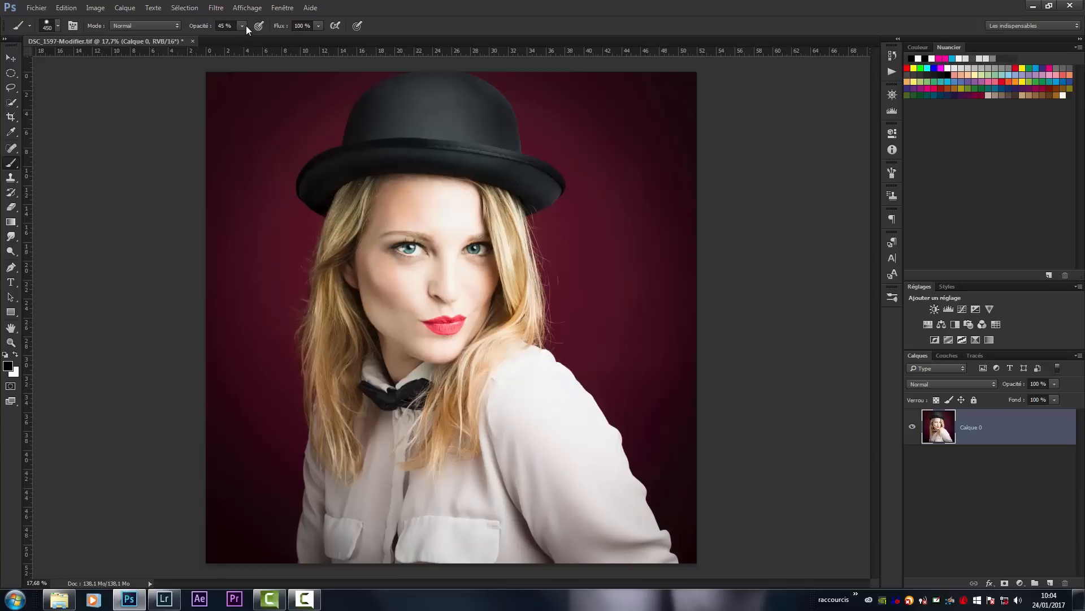
pyautogui.moveTo(242, 38); pyautogui.dragTo(273, 39)
# - Paint several thick black strokes directly on Calque 0 across the hat, hair, background and shirt
pyautogui.moveTo(376, 193); pyautogui.dragTo(315, 293)
pyautogui.moveTo(543, 189); pyautogui.dragTo(582, 286)
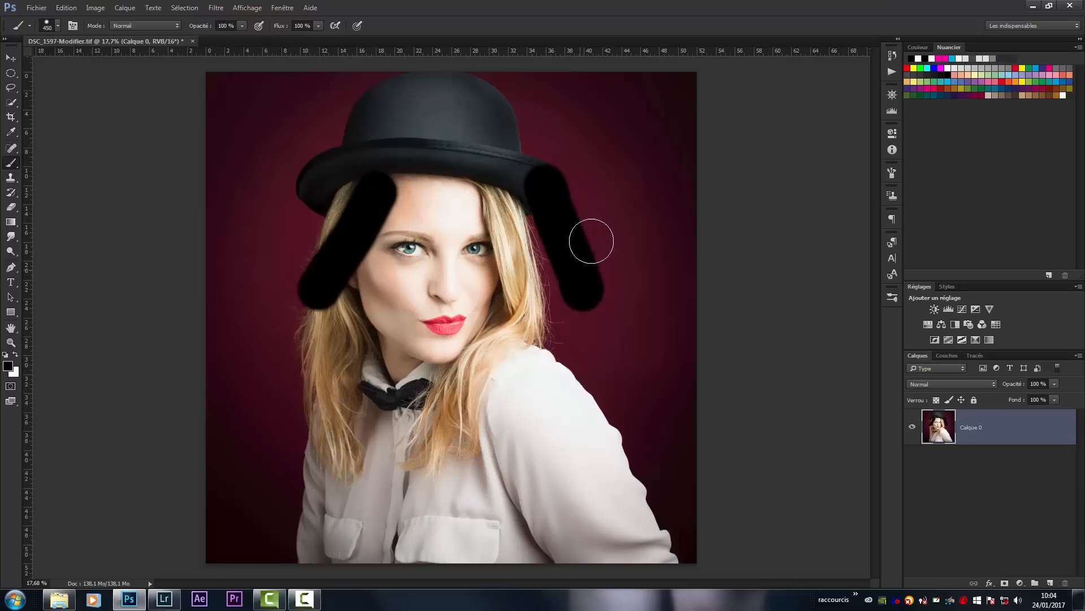
pyautogui.moveTo(644, 135); pyautogui.dragTo(637, 187)
pyautogui.moveTo(629, 396); pyautogui.dragTo(523, 497)
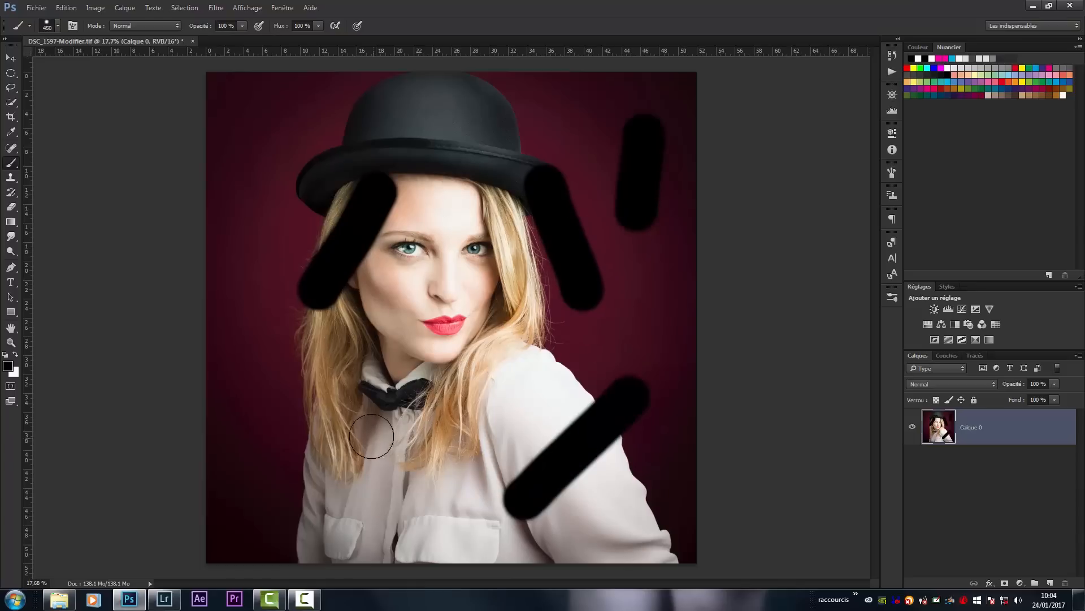
pyautogui.moveTo(373, 439); pyautogui.dragTo(396, 338)
pyautogui.moveTo(478, 367)
pyautogui.mouseDown()
pyautogui.moveTo(541, 353)
pyautogui.moveTo(532, 378)
pyautogui.mouseUp()
# - Scatter single black brush dabs over the whole portrait on Calque 0, including the face, hat, shirt and background
pyautogui.click(470, 438)
pyautogui.click(419, 506)
pyautogui.click(239, 472)
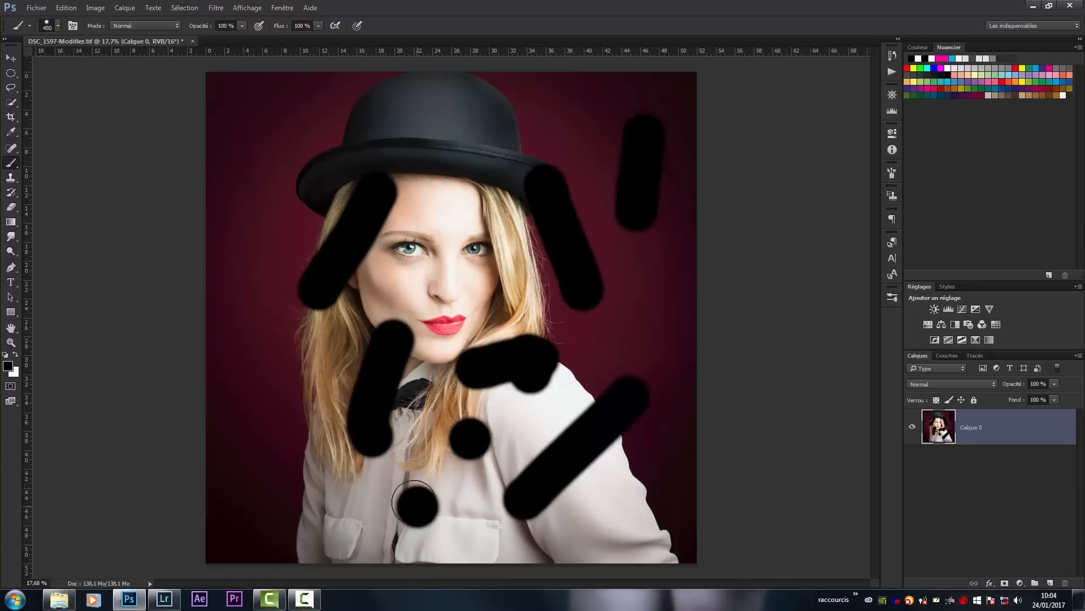
pyautogui.click(236, 310)
pyautogui.click(262, 209)
pyautogui.click(263, 127)
pyautogui.click(399, 98)
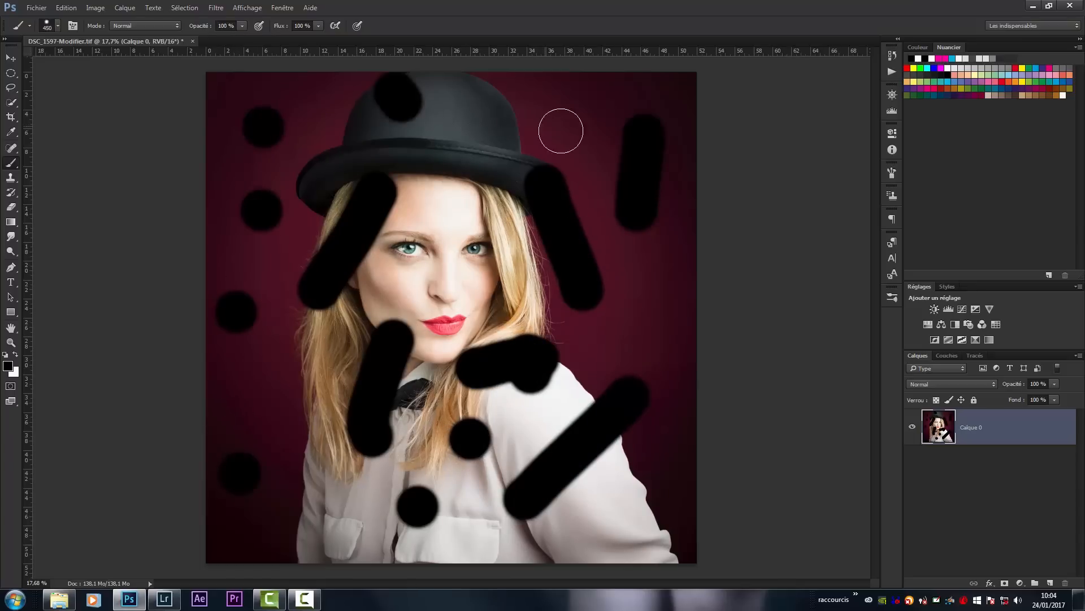
pyautogui.click(561, 131)
pyautogui.click(597, 122)
pyautogui.click(463, 197)
pyautogui.click(381, 157)
pyautogui.click(295, 173)
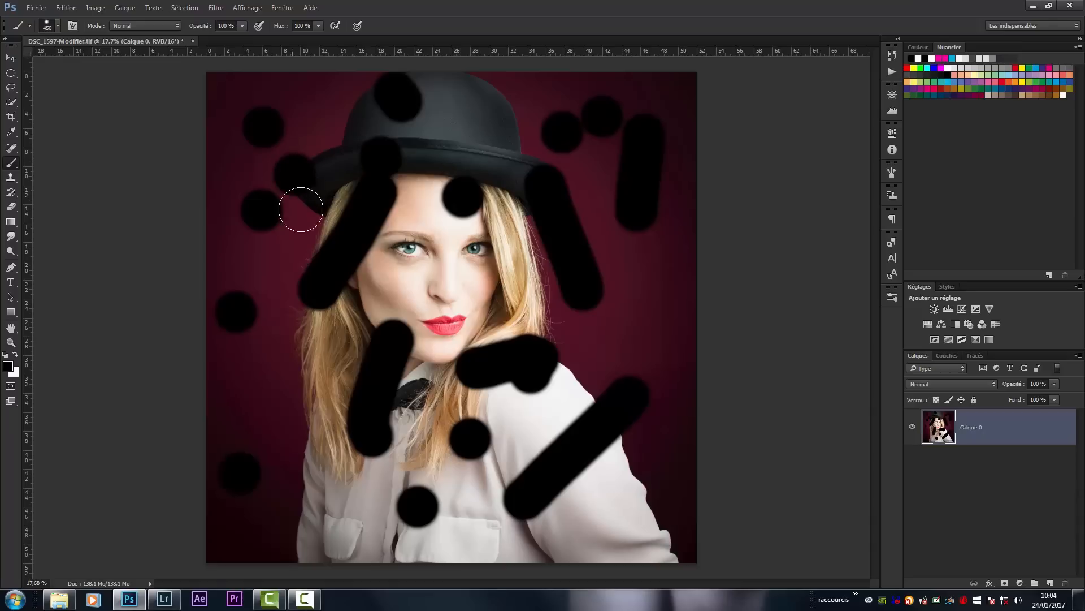
pyautogui.click(292, 401)
pyautogui.click(289, 336)
pyautogui.click(457, 300)
pyautogui.click(582, 311)
pyautogui.click(606, 350)
pyautogui.click(645, 289)
pyautogui.click(668, 296)
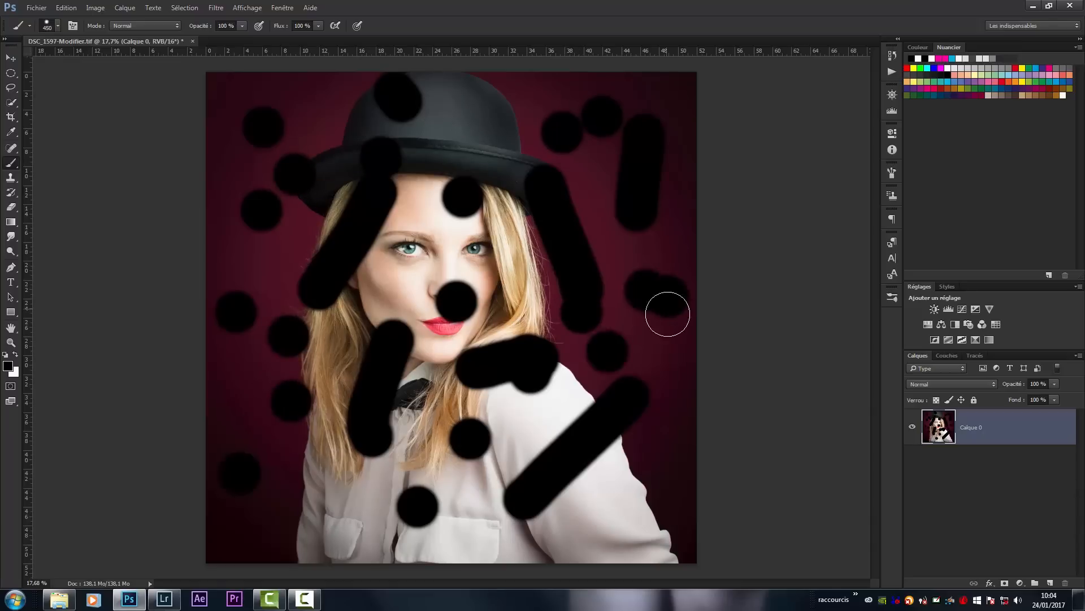
pyautogui.click(662, 365)
pyautogui.click(660, 476)
pyautogui.click(598, 510)
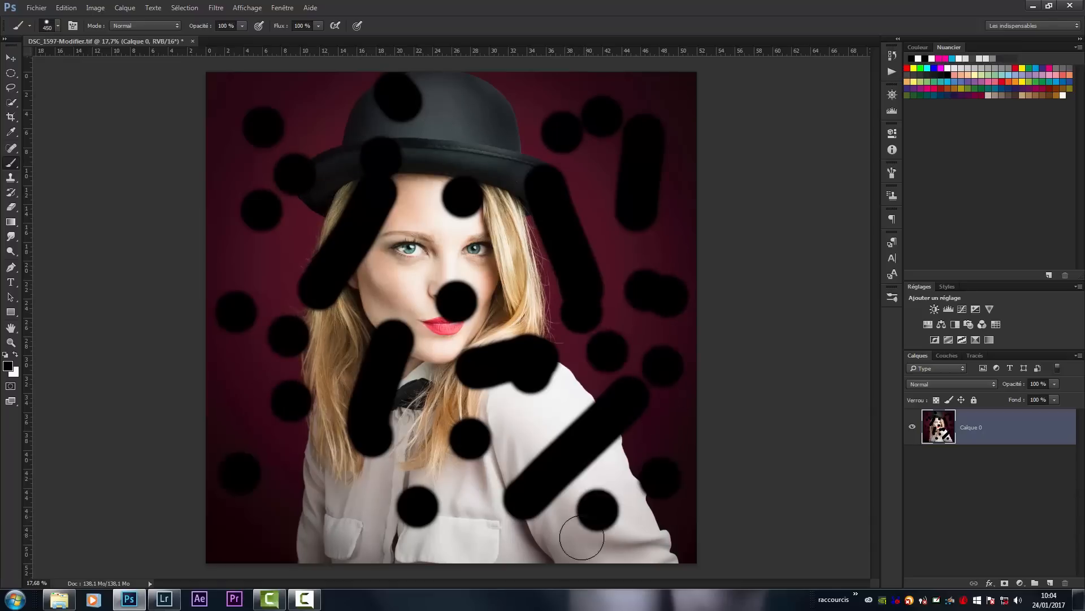
pyautogui.click(532, 536)
pyautogui.click(465, 532)
pyautogui.click(459, 479)
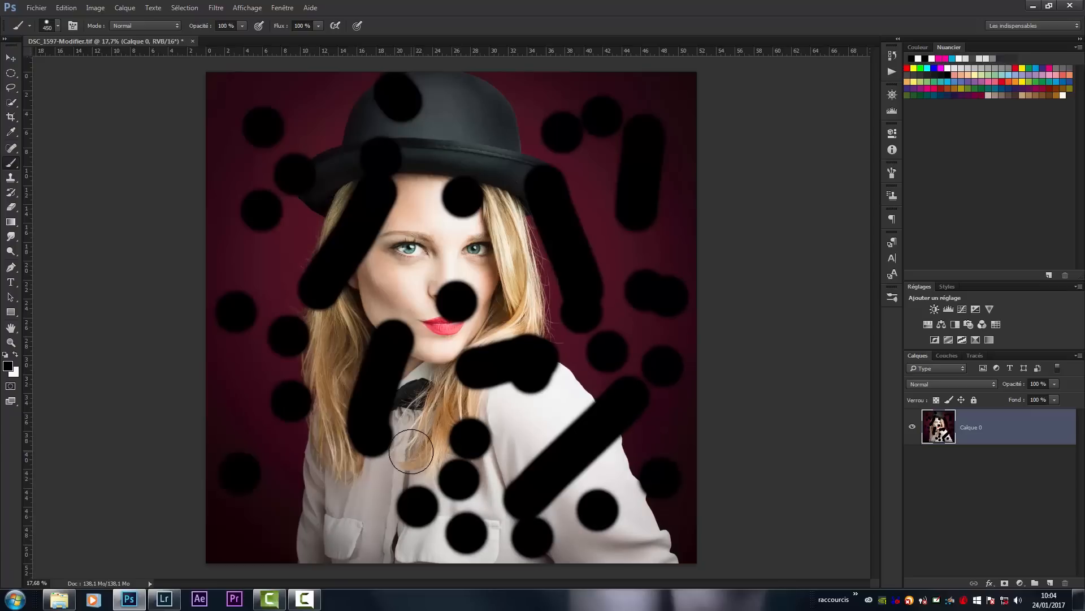
pyautogui.click(412, 451)
pyautogui.click(336, 495)
pyautogui.click(368, 540)
pyautogui.click(293, 534)
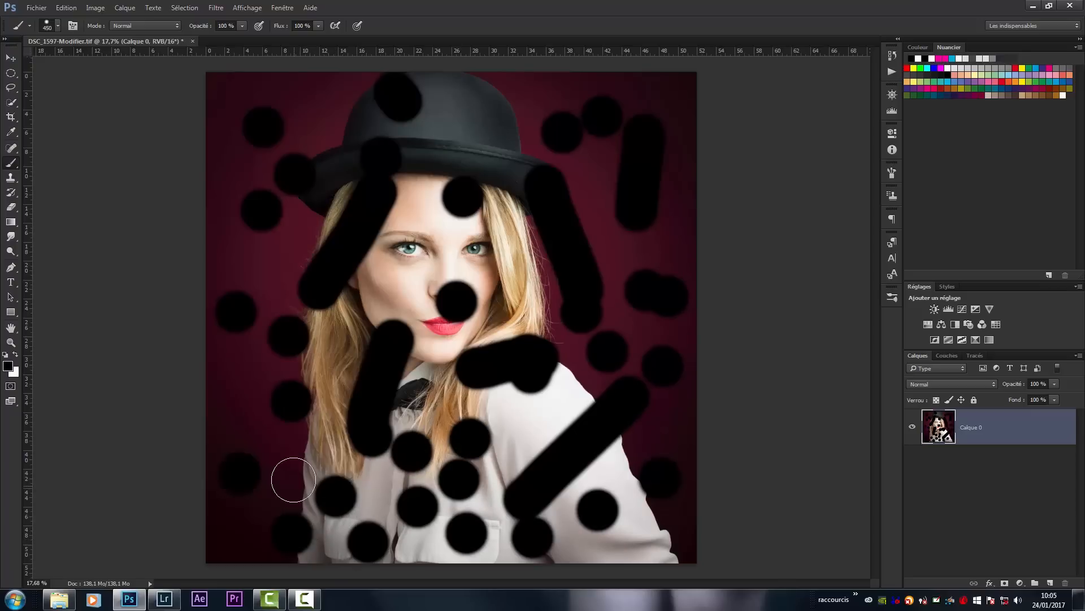
pyautogui.click(295, 469)
pyautogui.click(230, 393)
pyautogui.click(274, 257)
pyautogui.click(229, 242)
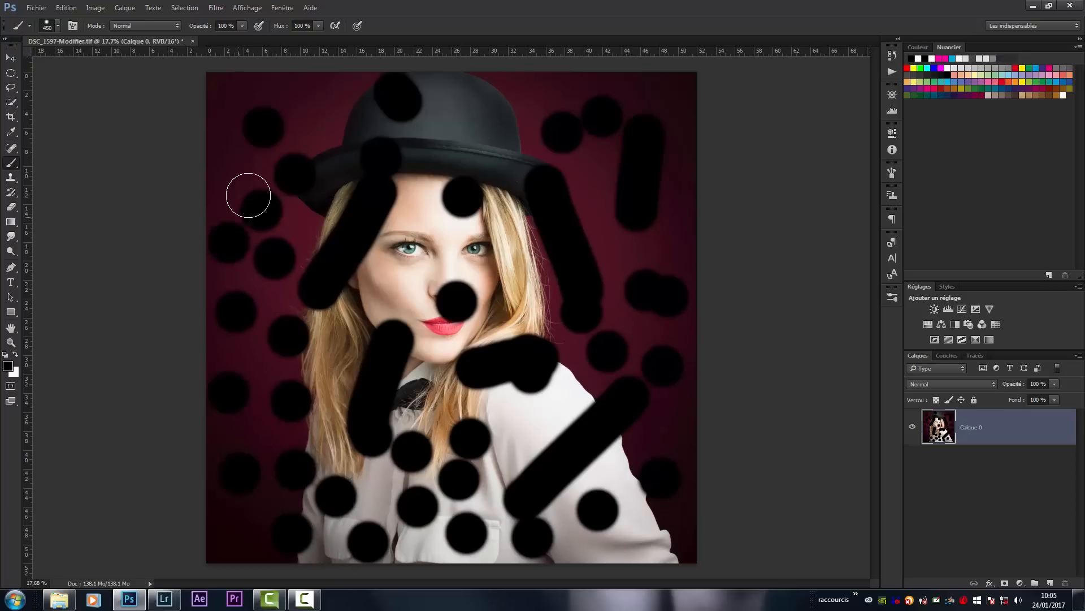
pyautogui.click(312, 94)
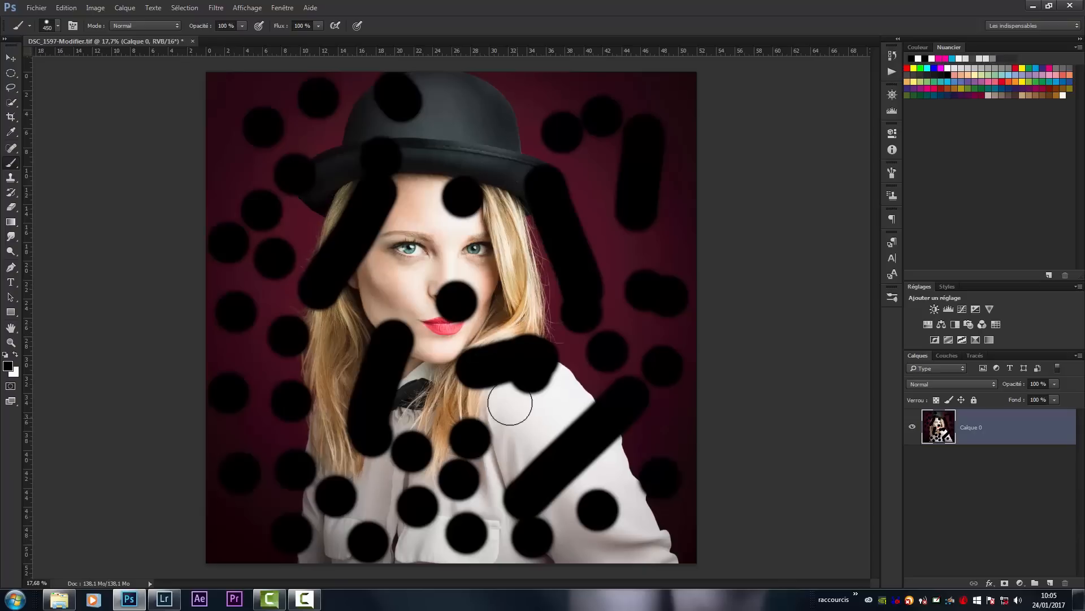
pyautogui.click(594, 184)
pyautogui.click(676, 236)
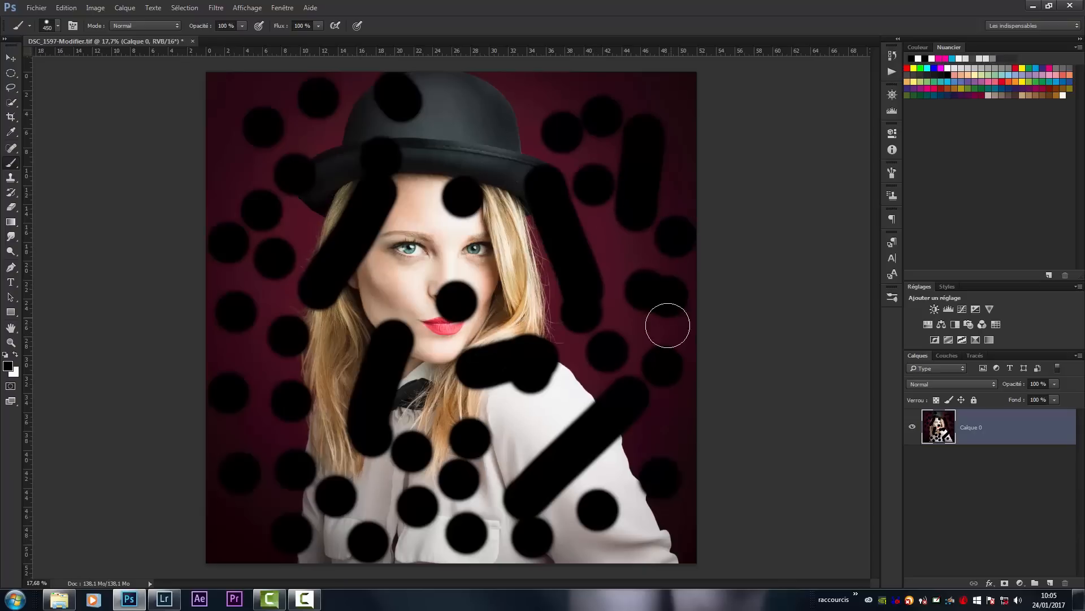
pyautogui.click(674, 428)
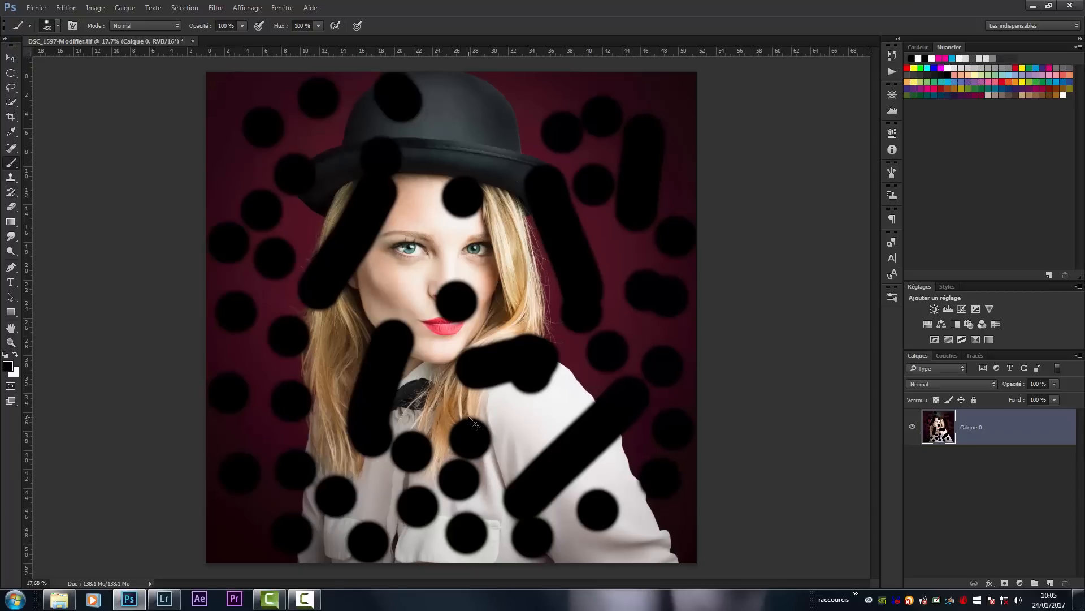
# - Step back through the history until every black brush mark on Calque 0 is removed
pyautogui.hotkey('ctrl', 'alt', 'z')
pyautogui.hotkey('ctrl', 'alt', 'z')
pyautogui.hotkey('ctrl', 'alt', 'z')
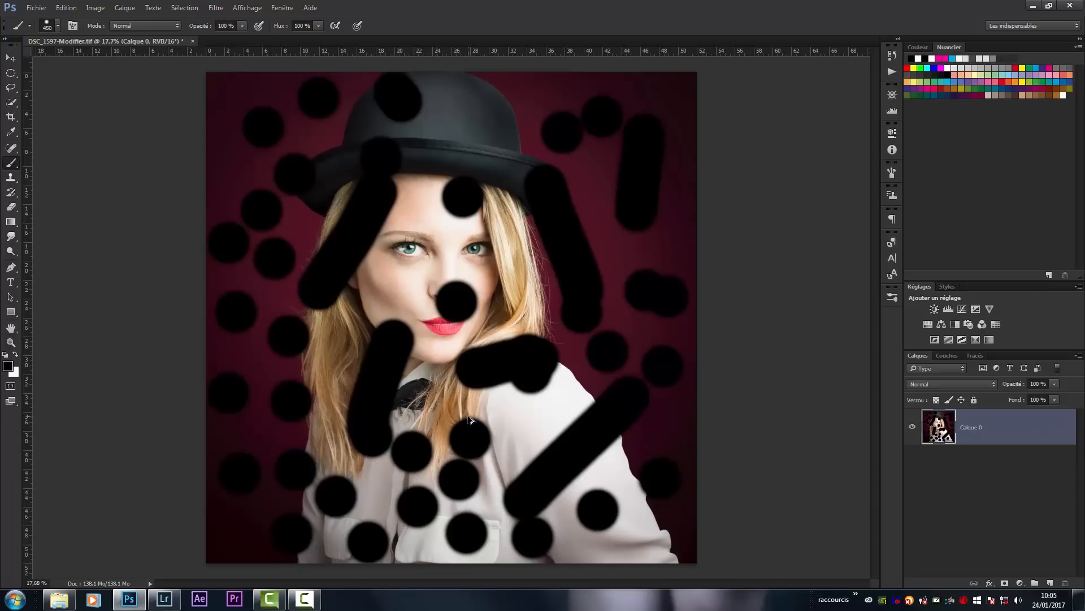
pyautogui.hotkey('ctrl', 'alt', 'z')
pyautogui.hotkey('ctrl', 'alt', 'z')
pyautogui.hotkey('ctrl', 'alt', 'z')
pyautogui.hotkey('ctrl', 'alt', 'z')
pyautogui.hotkey('ctrl', 'alt', 'z')
pyautogui.hotkey('ctrl', 'alt', 'z')
pyautogui.hotkey('ctrl', 'alt', 'z')
pyautogui.hotkey('ctrl', 'alt', 'z')
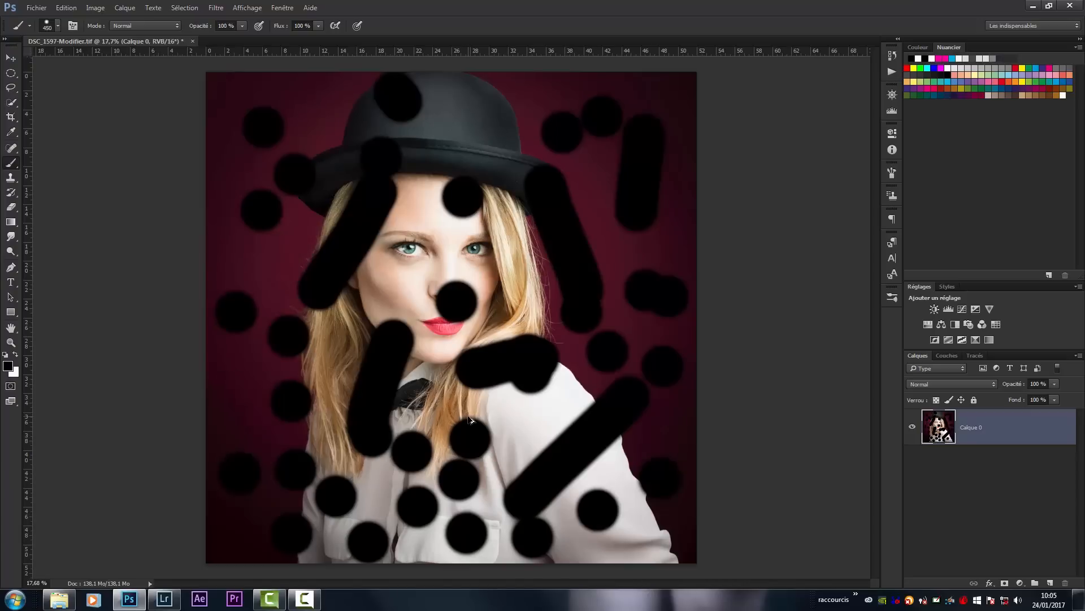
pyautogui.hotkey('ctrl', 'alt', 'z')
pyautogui.hotkey('ctrl', 'alt', 'z')
pyautogui.hotkey('ctrl', 'alt', 'z')
pyautogui.hotkey('ctrl', 'alt', 'z')
pyautogui.hotkey('ctrl', 'alt', 'z')
pyautogui.hotkey('ctrl', 'alt', 'z')
pyautogui.hotkey('ctrl', 'alt', 'z')
pyautogui.hotkey('ctrl', 'alt', 'z')
pyautogui.hotkey('ctrl', 'alt', 'z')
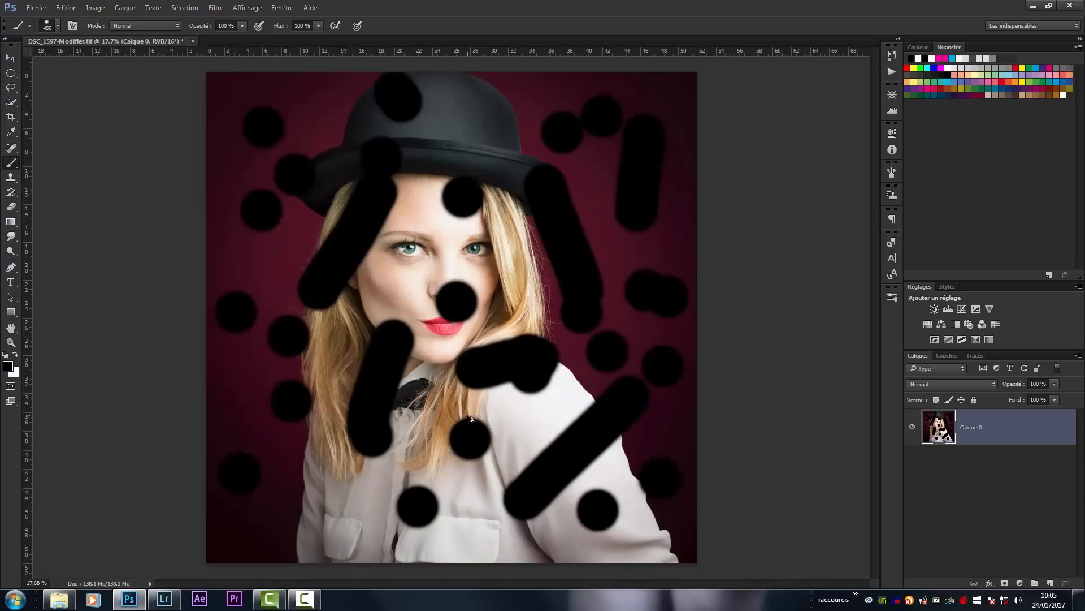
pyautogui.hotkey('ctrl', 'alt', 'z')
pyautogui.hotkey('ctrl', 'alt', 'z')
pyautogui.hotkey('ctrl', 'alt', 'z')
pyautogui.hotkey('ctrl', 'alt', 'z')
pyautogui.hotkey('ctrl', 'alt', 'z')
pyautogui.hotkey('ctrl', 'alt', 'z')
pyautogui.hotkey('ctrl', 'alt', 'z')
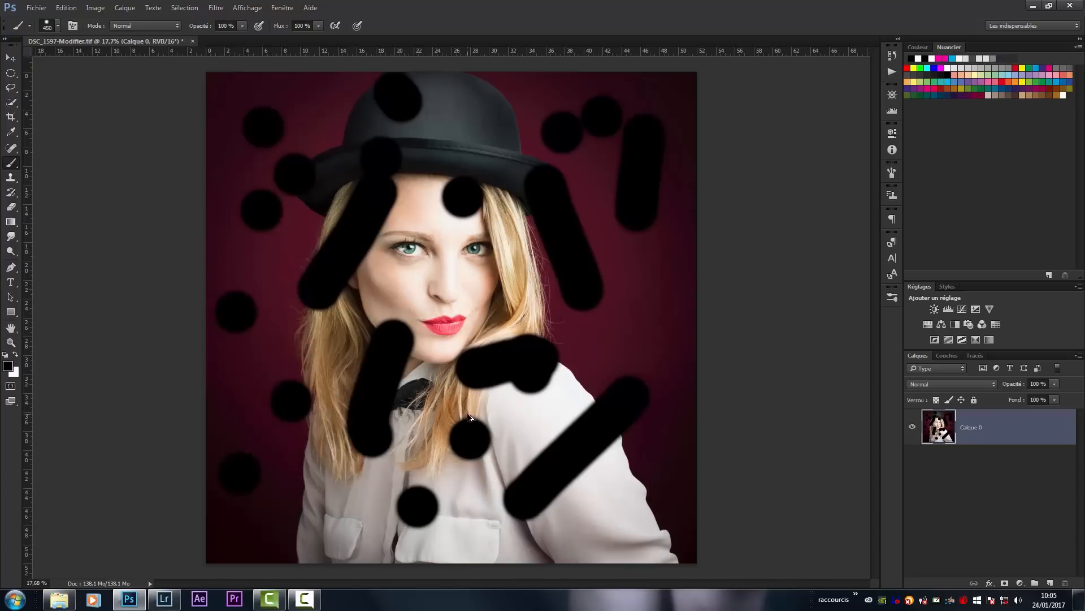
pyautogui.hotkey('ctrl', 'alt', 'z')
pyautogui.hotkey('ctrl', 'alt', 'z')
pyautogui.hotkey('ctrl', 'alt', 'z')
pyautogui.hotkey('ctrl', 'alt', 'z')
pyautogui.hotkey('ctrl', 'alt', 'z')
pyautogui.hotkey('ctrl', 'alt', 'z')
pyautogui.hotkey('ctrl', 'alt', 'z')
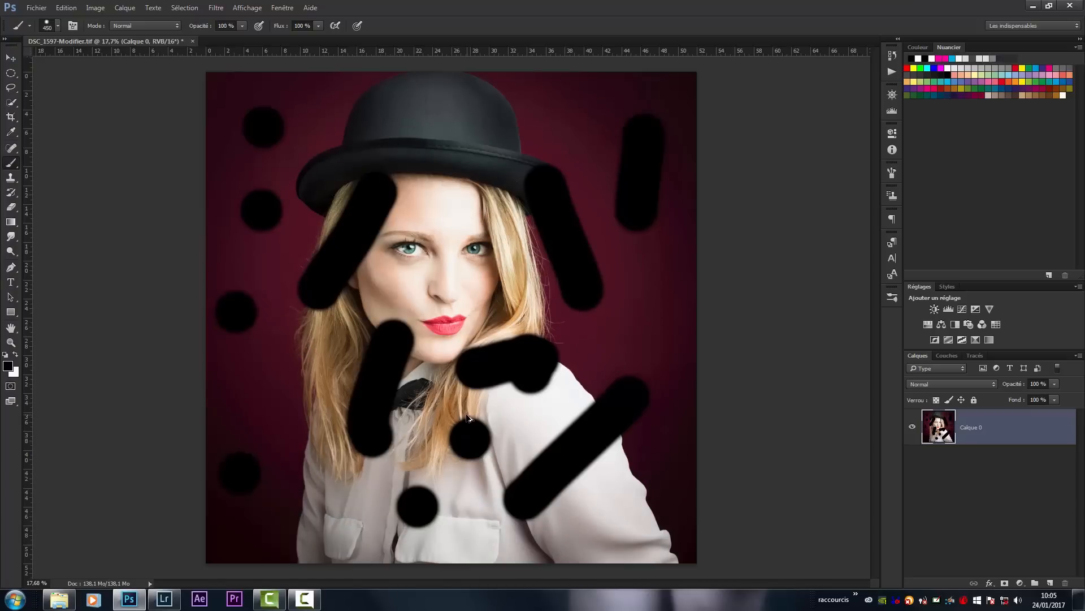
pyautogui.hotkey('ctrl', 'alt', 'z')
pyautogui.hotkey('ctrl', 'alt', 'z')
pyautogui.hotkey('ctrl', 'alt', 'z')
pyautogui.hotkey('ctrl', 'alt', 'z')
pyautogui.hotkey('ctrl', 'alt', 'z')
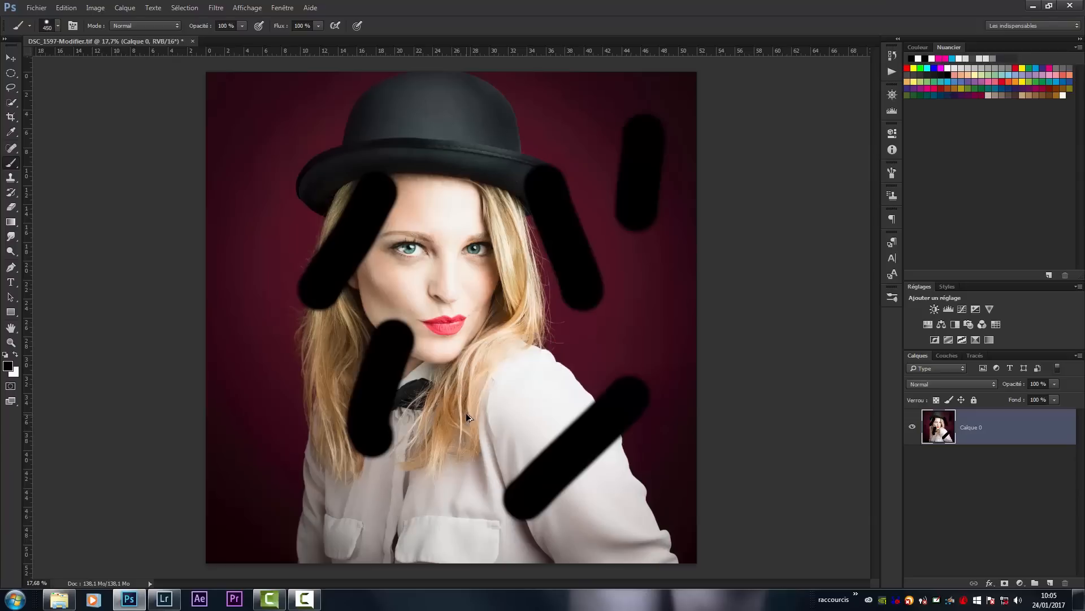
pyautogui.hotkey('ctrl', 'alt', 'z')
pyautogui.hotkey('ctrl', 'alt', 'z')
pyautogui.hotkey('ctrl', 'alt', 'z')
pyautogui.hotkey('ctrl', 'alt', 'z')
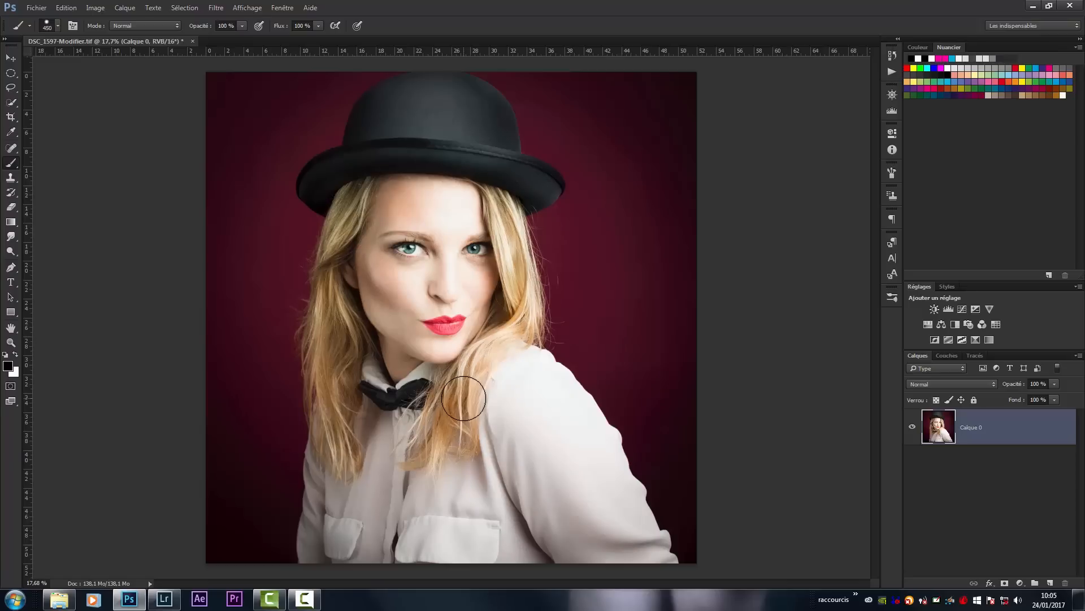
# - Duplicate Calque 0 and paint a few black brush strokes on the copy, over the face, hat, shirt and background
pyautogui.hotkey('ctrl', 'j')
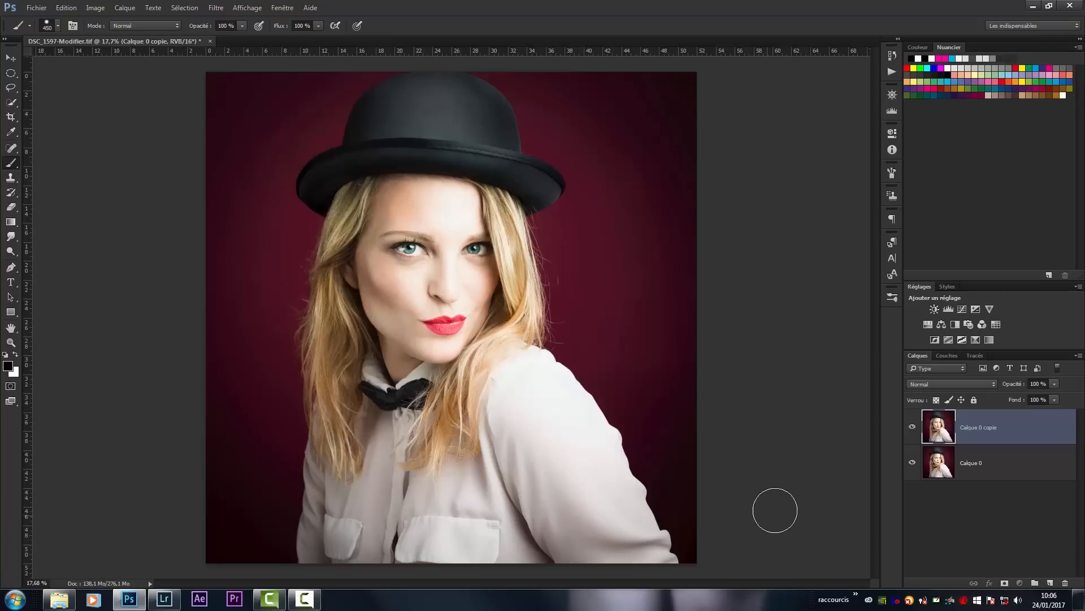
pyautogui.moveTo(466, 247); pyautogui.dragTo(580, 402)
pyautogui.moveTo(421, 164)
pyautogui.mouseDown()
pyautogui.moveTo(348, 198)
pyautogui.moveTo(351, 249)
pyautogui.mouseUp()
pyautogui.moveTo(365, 390)
pyautogui.mouseDown()
pyautogui.moveTo(396, 378)
pyautogui.moveTo(449, 452)
pyautogui.mouseUp()
pyautogui.moveTo(594, 158); pyautogui.dragTo(624, 200)
# - Hide the painted Calque 0 copie layer to reveal the untouched original, then delete the copy
pyautogui.click(912, 427)
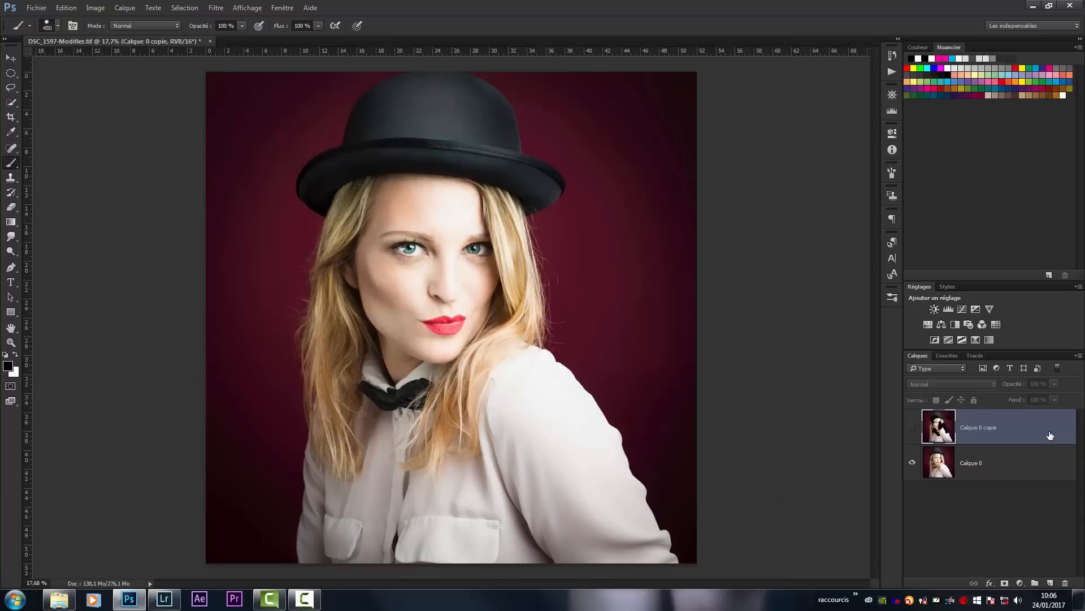
pyautogui.press('Delete')
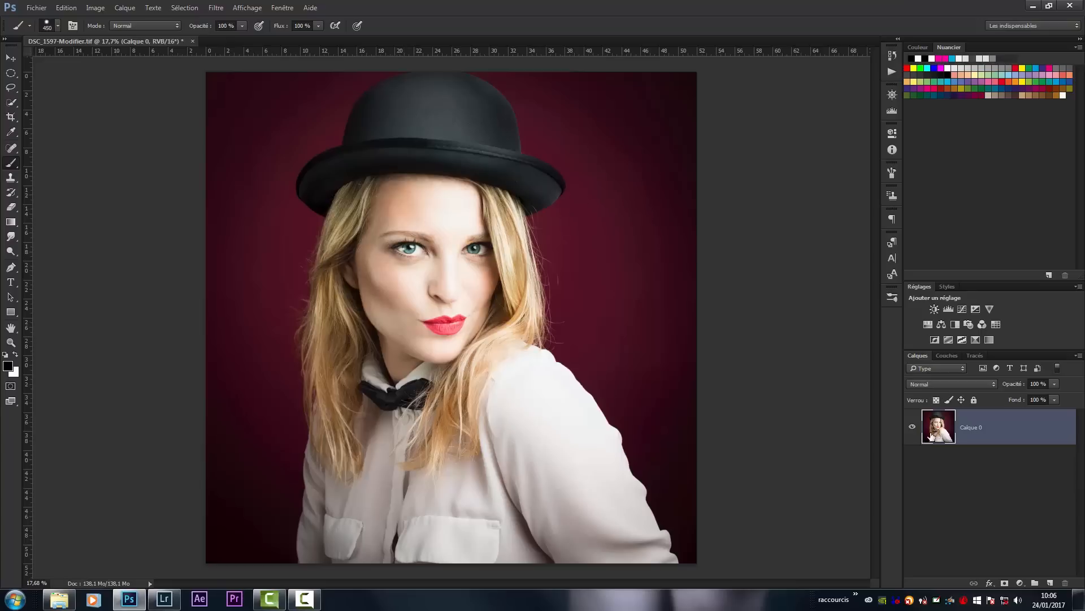
# - Try 51 history states in the Performances preferences, then discard the change
pyautogui.click(55, 9)
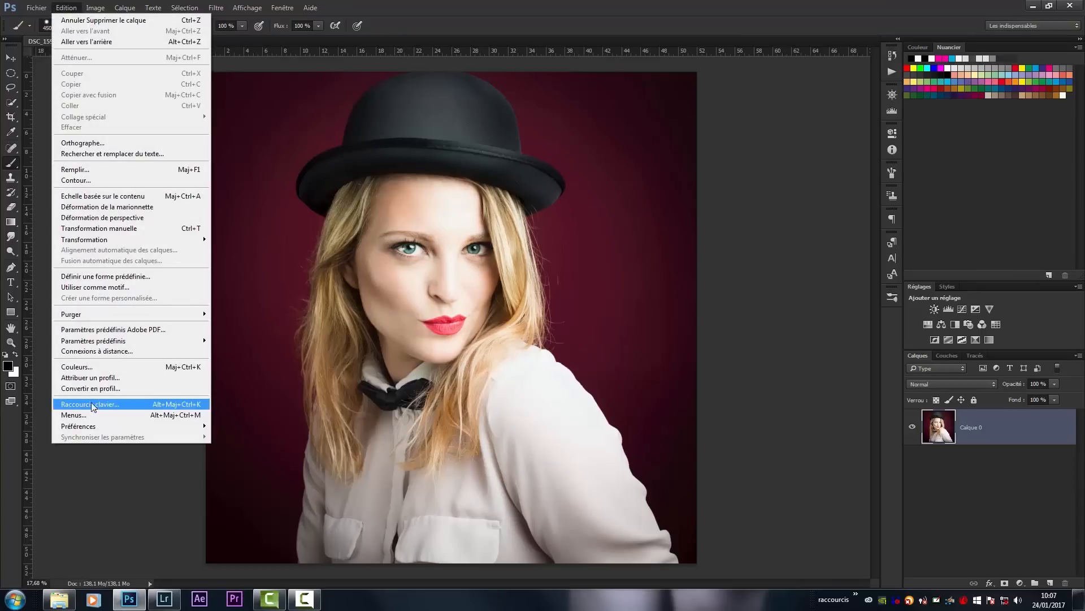
pyautogui.moveTo(162, 427)
pyautogui.click(265, 425)
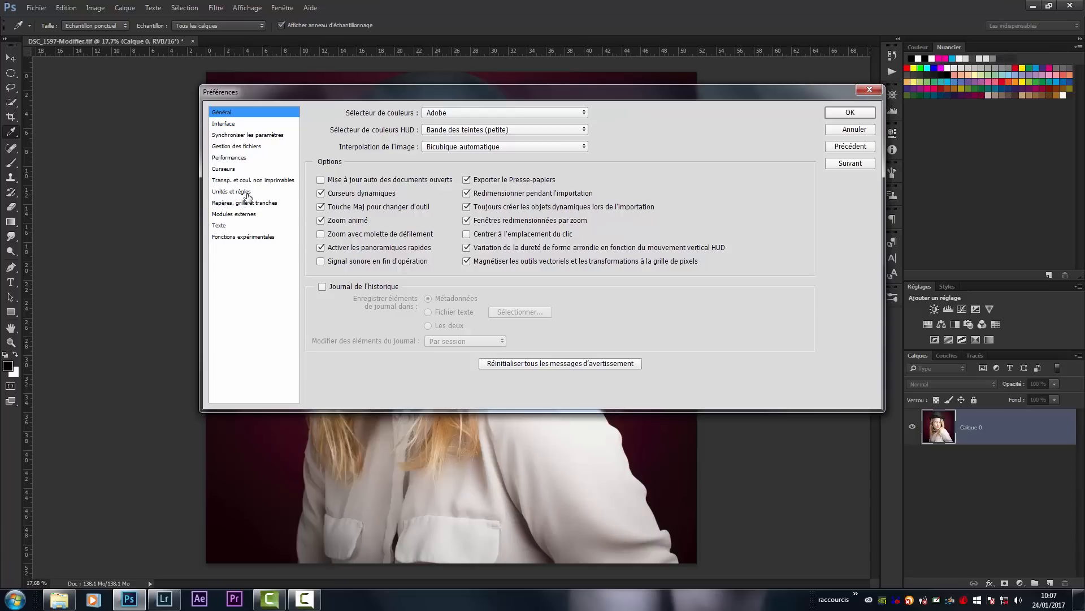
pyautogui.click(247, 159)
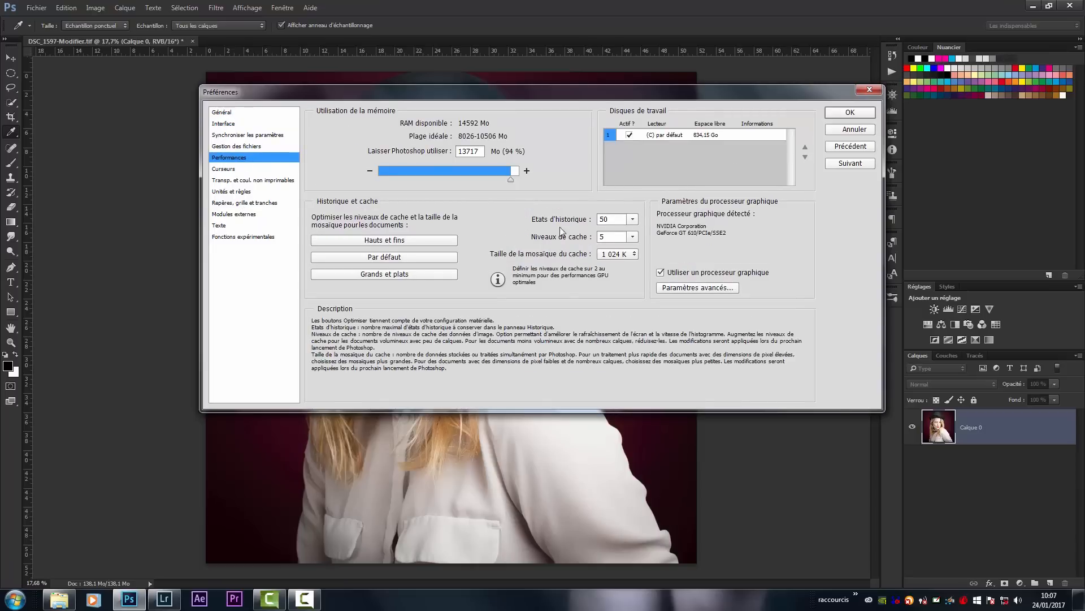
pyautogui.click(632, 219)
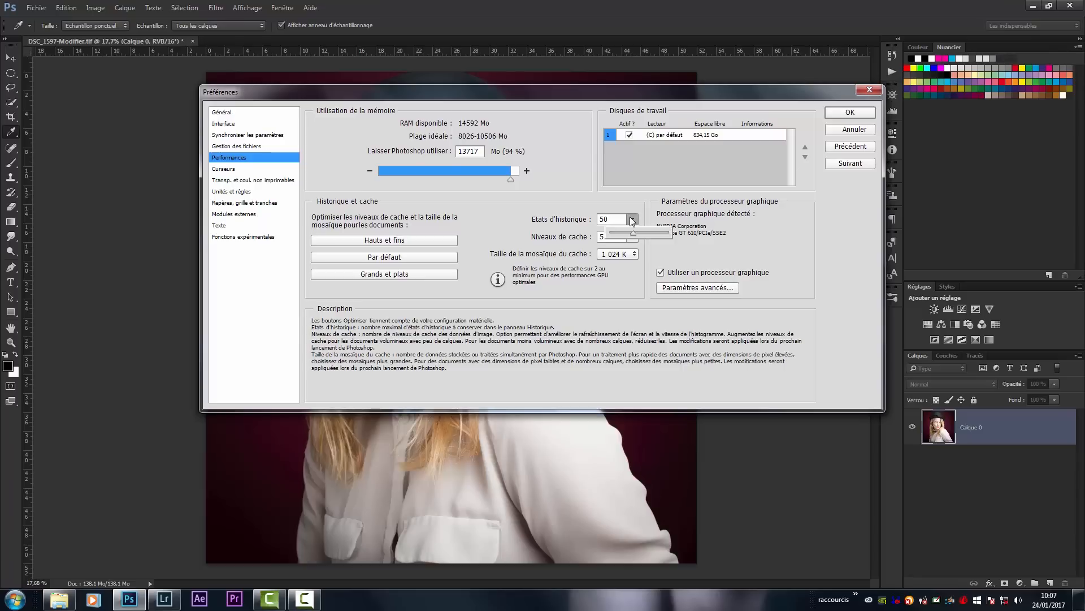
pyautogui.moveTo(632, 220)
pyautogui.mouseDown()
pyautogui.moveTo(649, 236)
pyautogui.moveTo(635, 236)
pyautogui.mouseUp()
pyautogui.moveTo(633, 235); pyautogui.dragTo(634, 236)
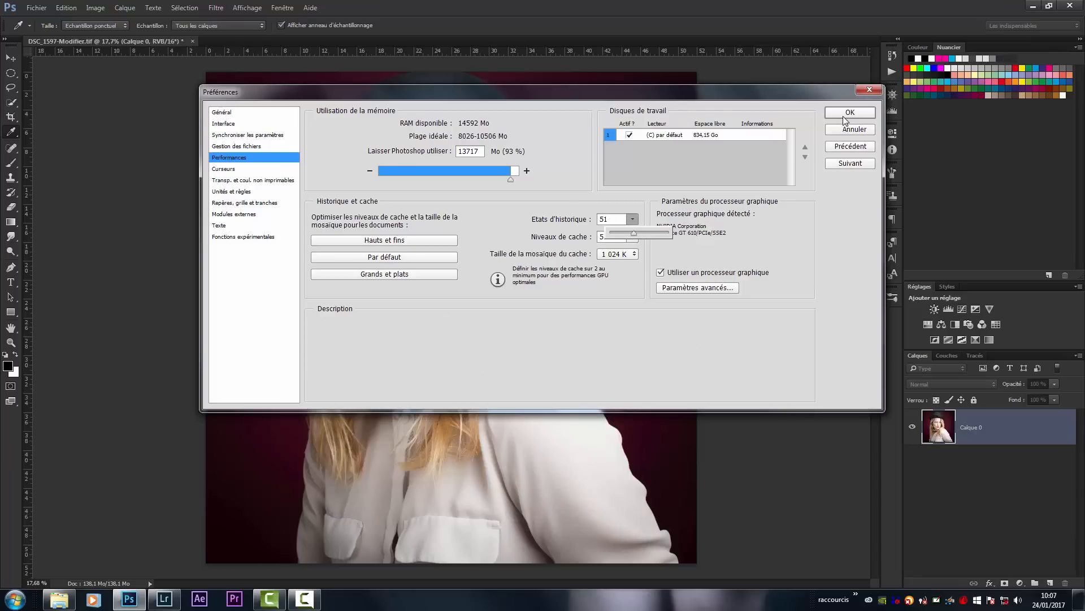
pyautogui.click(850, 129)
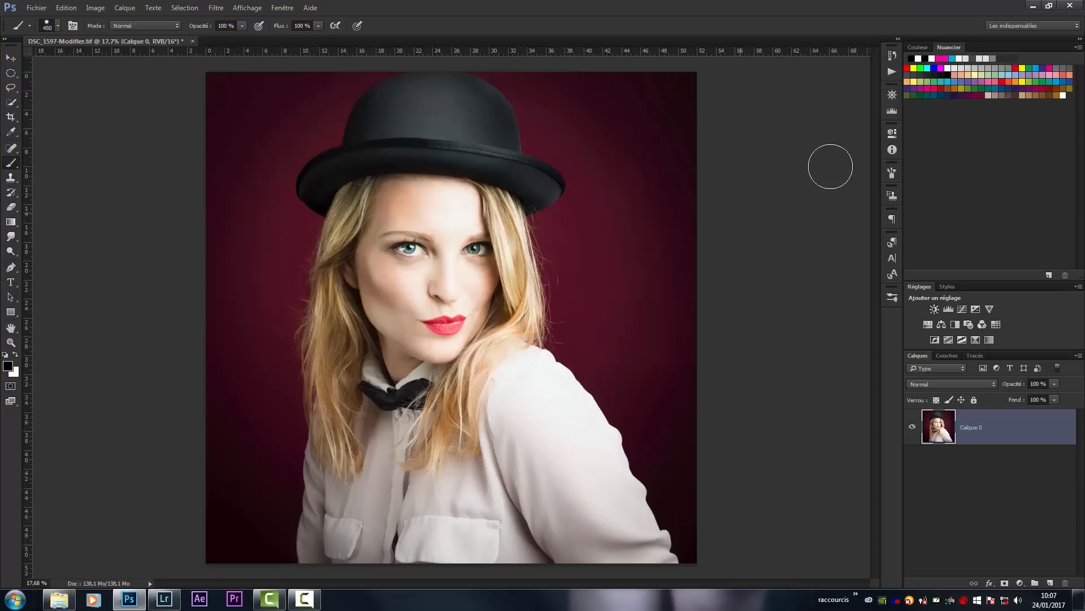
# - Review the recorded history states and the available undo and step-backward commands
pyautogui.click(896, 60)
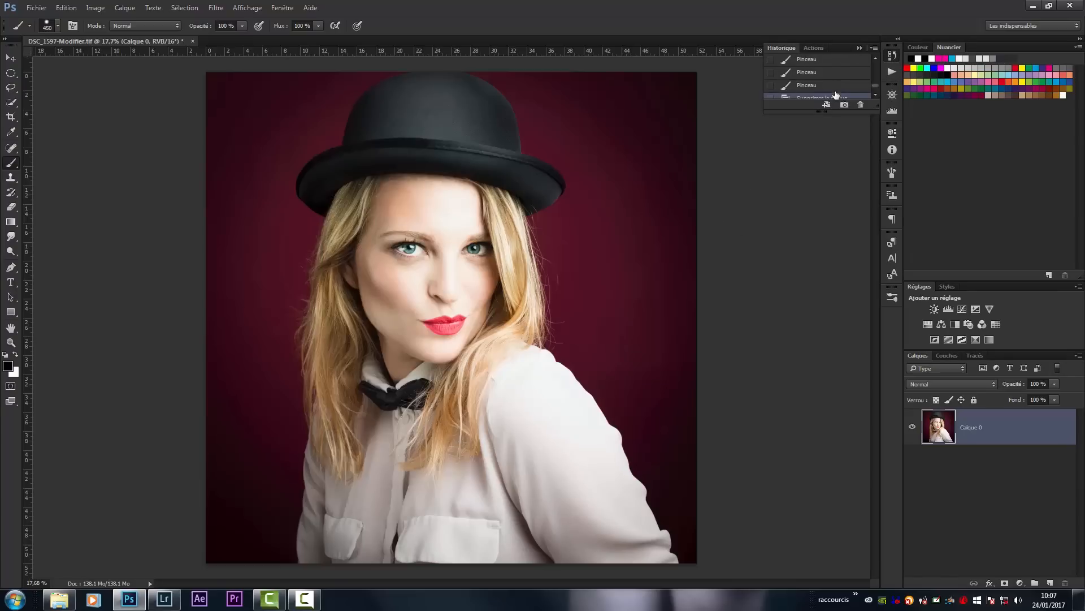
pyautogui.scroll(5, 824, 84)
pyautogui.scroll(1, 823, 85)
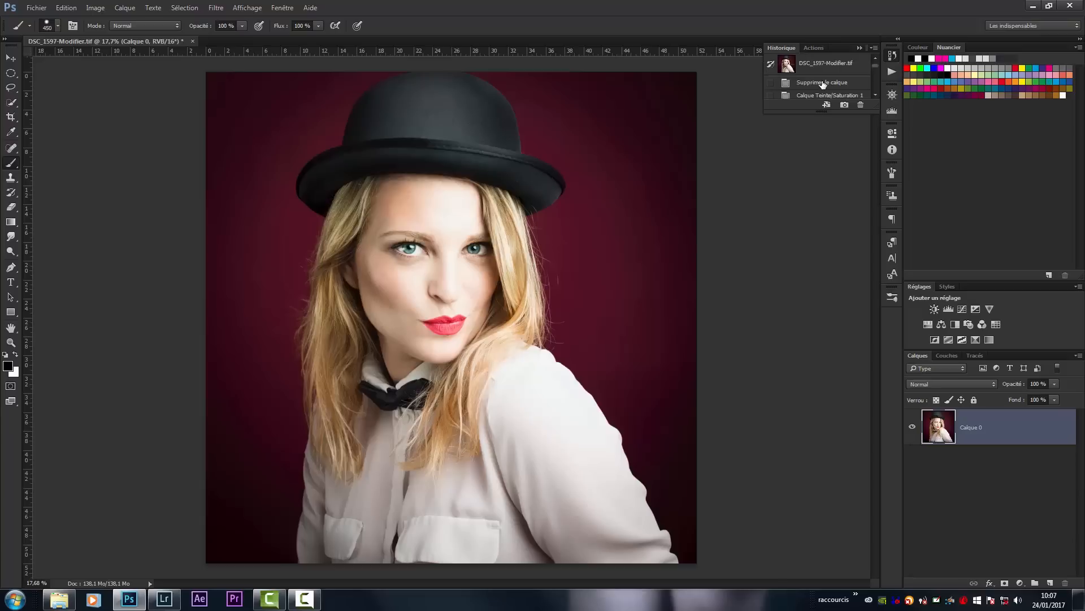
pyautogui.click(860, 49)
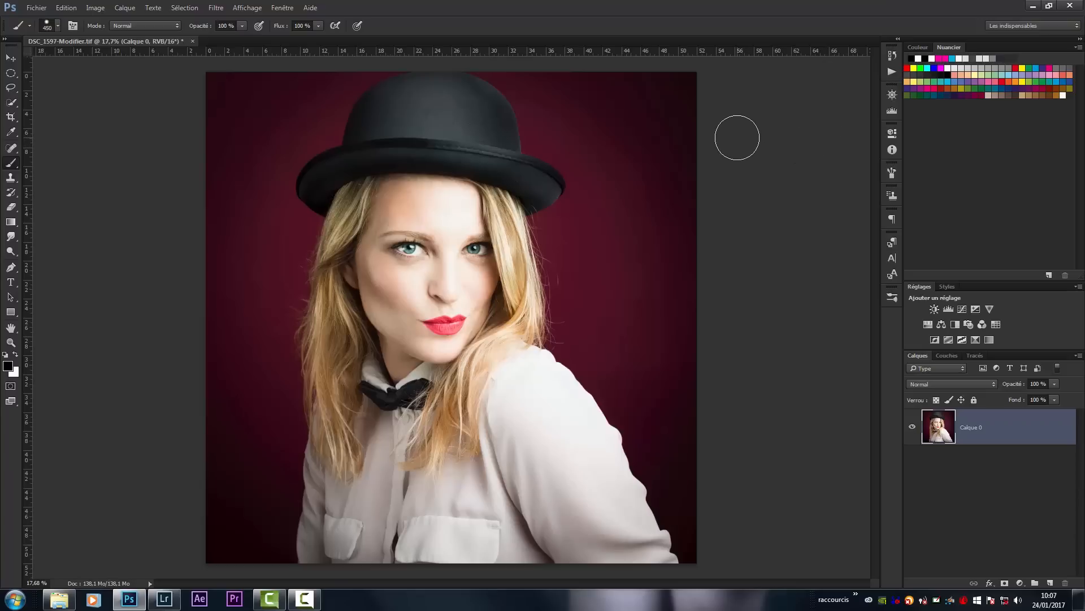
pyautogui.click(66, 8)
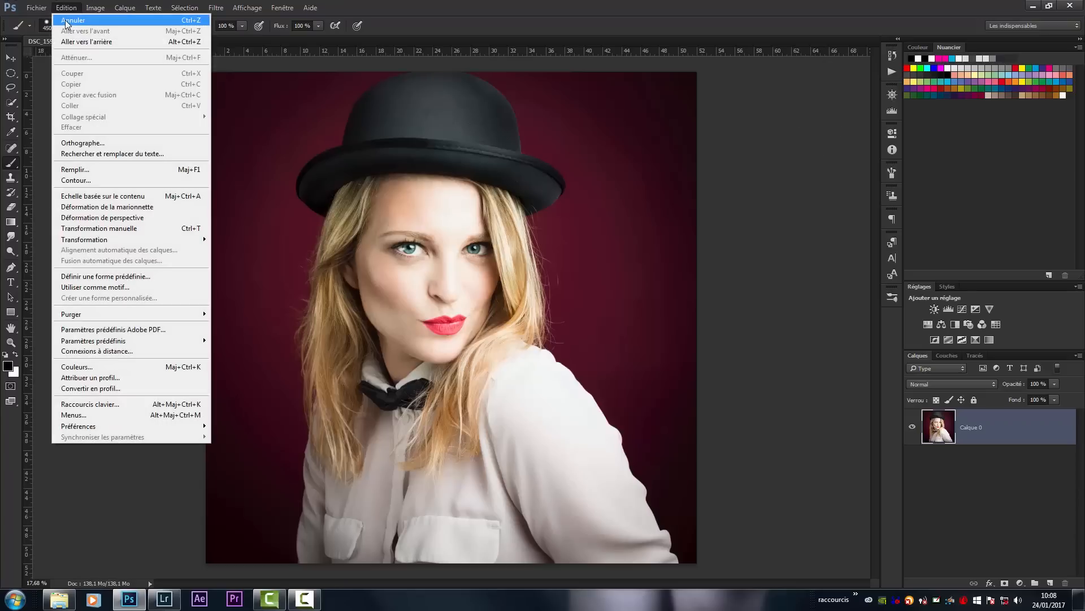
pyautogui.click(420, 1)
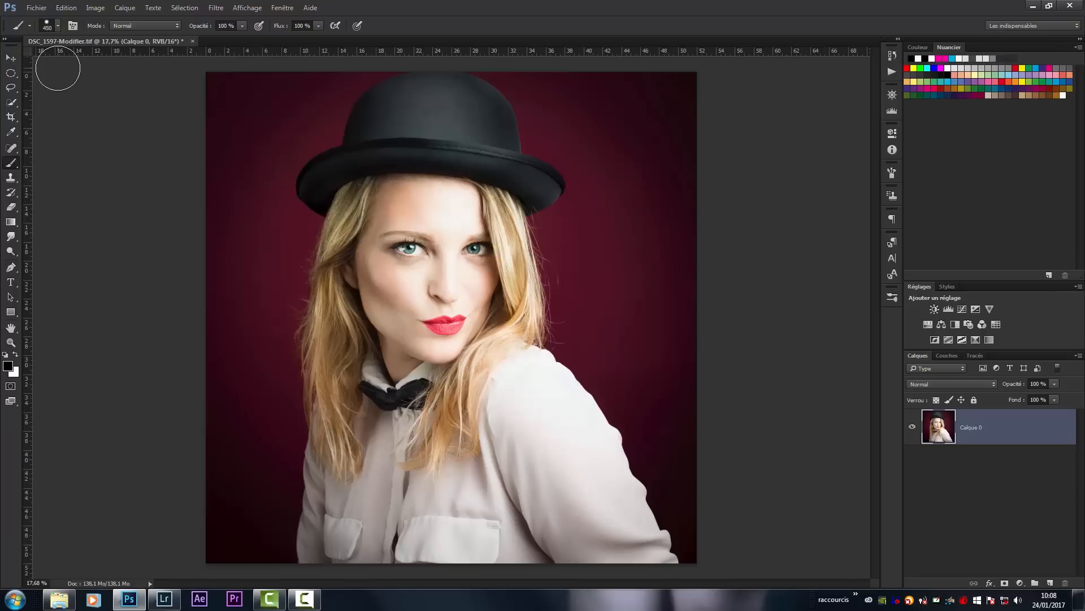
# - Duplicate Calque 0 and add an empty layer above the copy
pyautogui.hotkey('ctrl', 'j')
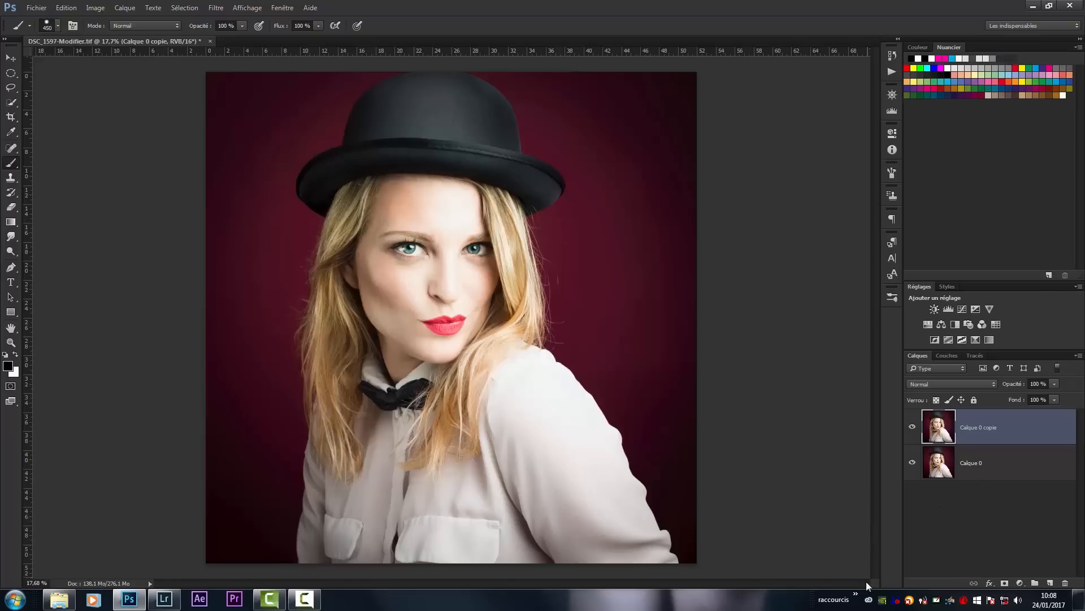
pyautogui.click(1050, 583)
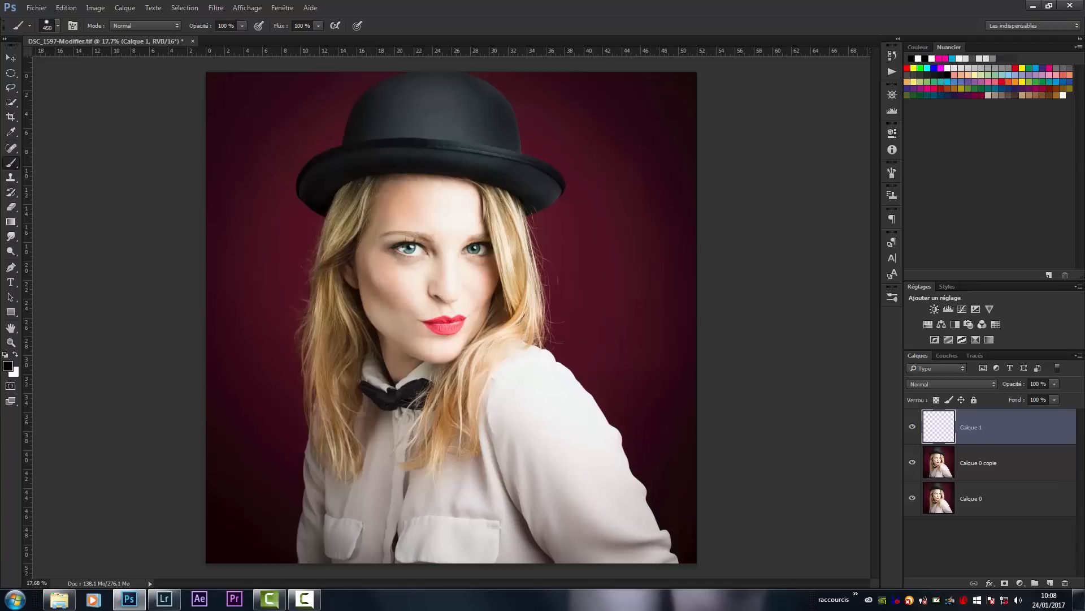
# - On the empty layer, heal the dark spot on the eyelid and a blemish below the eye with a size 21 Spot Healing Brush
pyautogui.press('z')
pyautogui.scroll(1, 500, 266)
pyautogui.scroll(10, 501, 267)
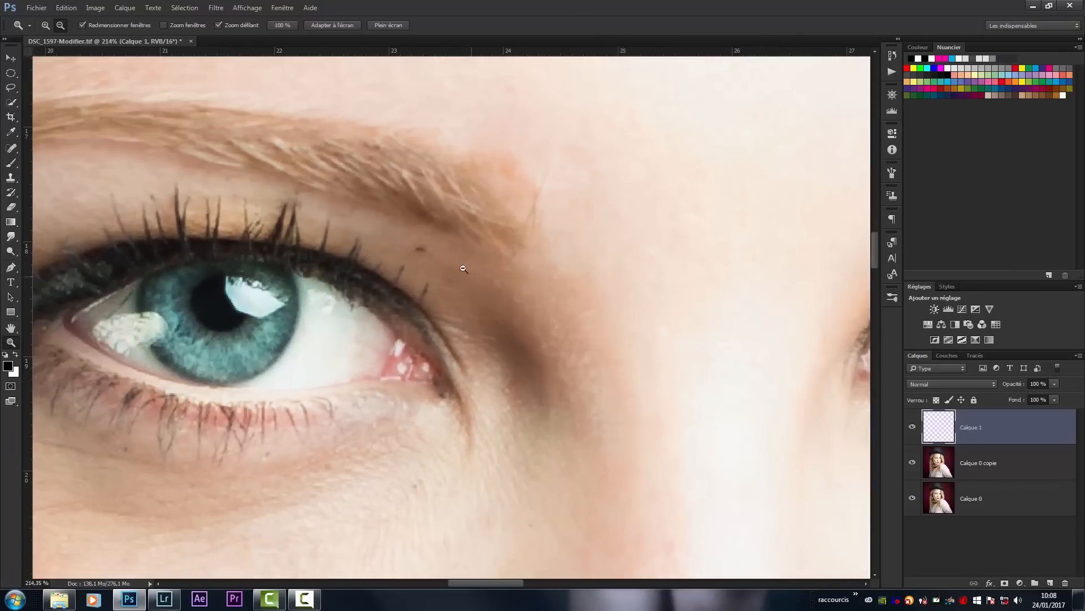
pyautogui.press('b')
pyautogui.moveTo(520, 314); pyautogui.dragTo(409, 246)
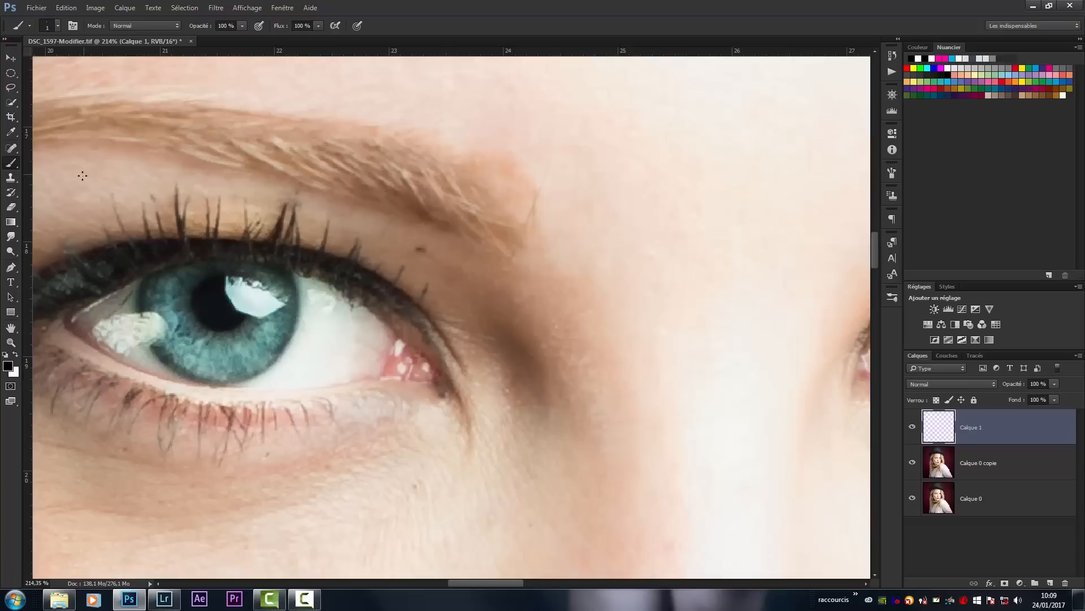
pyautogui.moveTo(11, 148); pyautogui.dragTo(34, 146)
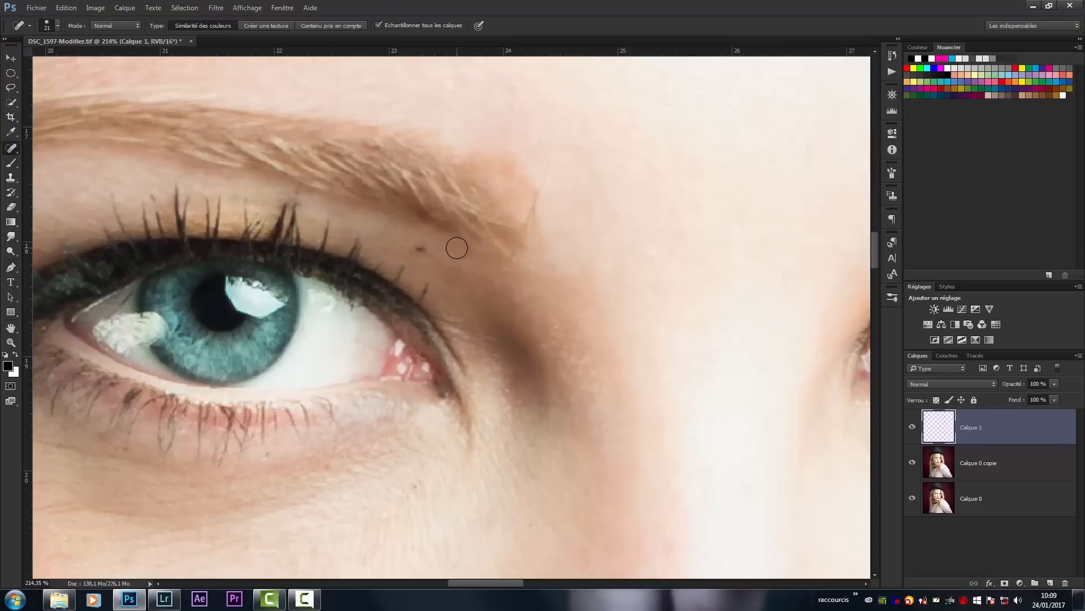
pyautogui.click(420, 247)
pyautogui.press('space')
pyautogui.moveTo(433, 553); pyautogui.dragTo(497, 286)
pyautogui.click(598, 454)
pyautogui.click(593, 455)
# - Heal the small blemishes on the cheek beside the nose and mouth with the Spot Healing Brush on Calque 1
pyautogui.press('space')
pyautogui.moveTo(511, 458)
pyautogui.mouseDown()
pyautogui.moveTo(545, 391)
pyautogui.moveTo(558, 274)
pyautogui.moveTo(611, 62)
pyautogui.mouseUp()
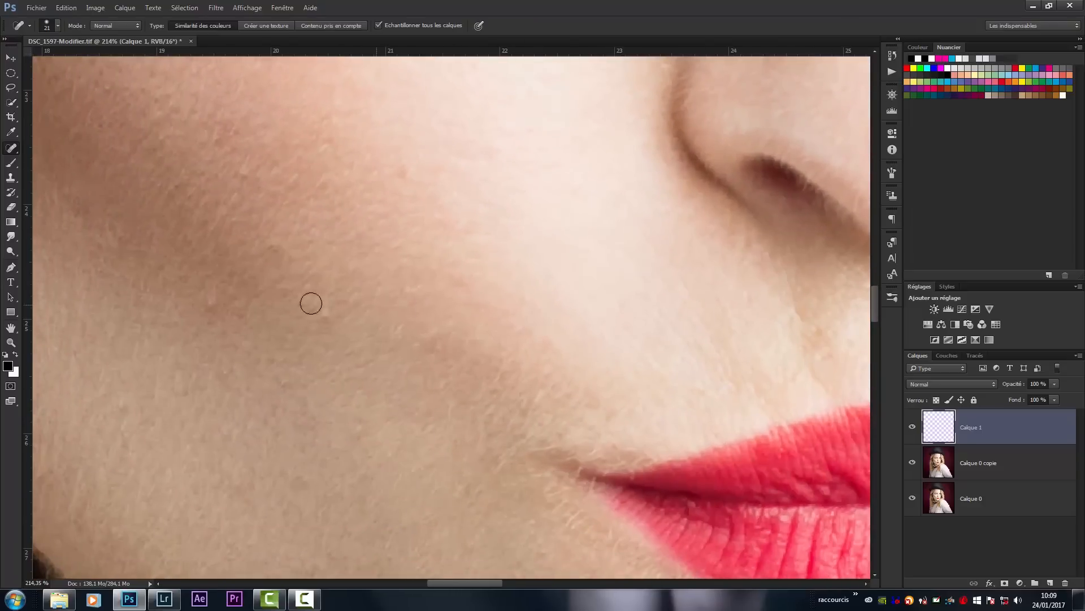
pyautogui.click(324, 315)
pyautogui.click(273, 247)
pyautogui.click(404, 173)
pyautogui.click(327, 143)
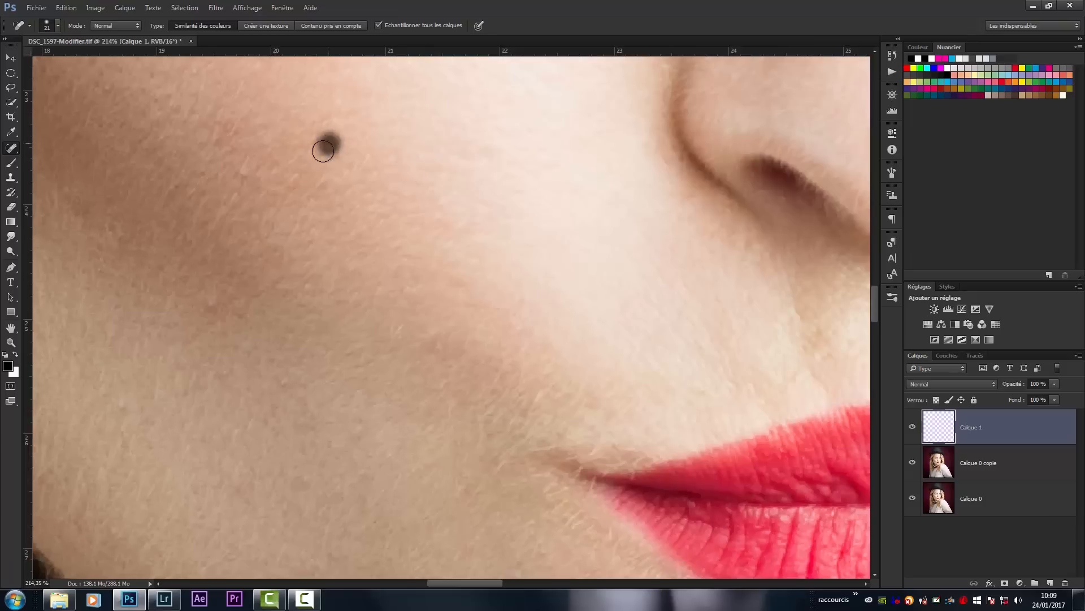
pyautogui.click(242, 171)
pyautogui.click(212, 303)
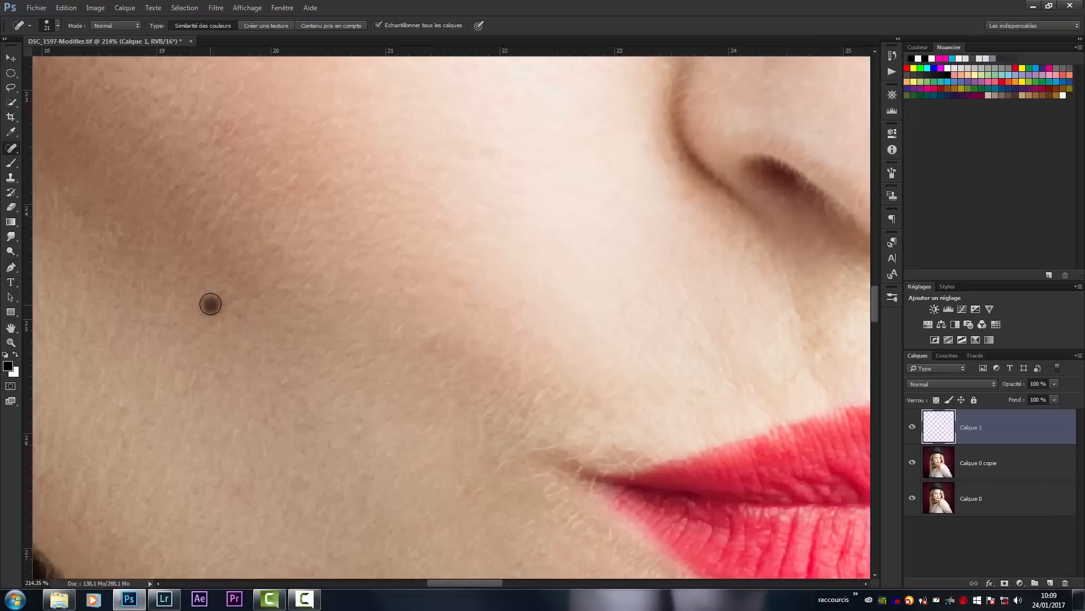
pyautogui.click(357, 431)
# - Heal the small blemishes on the forehead above the eyebrows with the Spot Healing Brush on Calque 1
pyautogui.scroll(10, 456, 381)
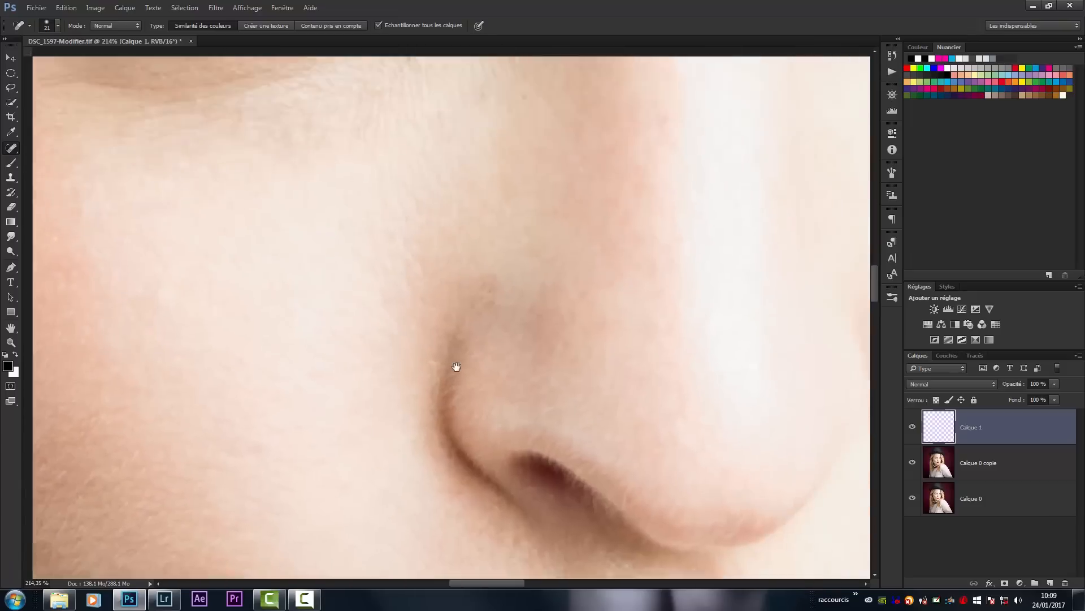
pyautogui.scroll(15, 440, 437)
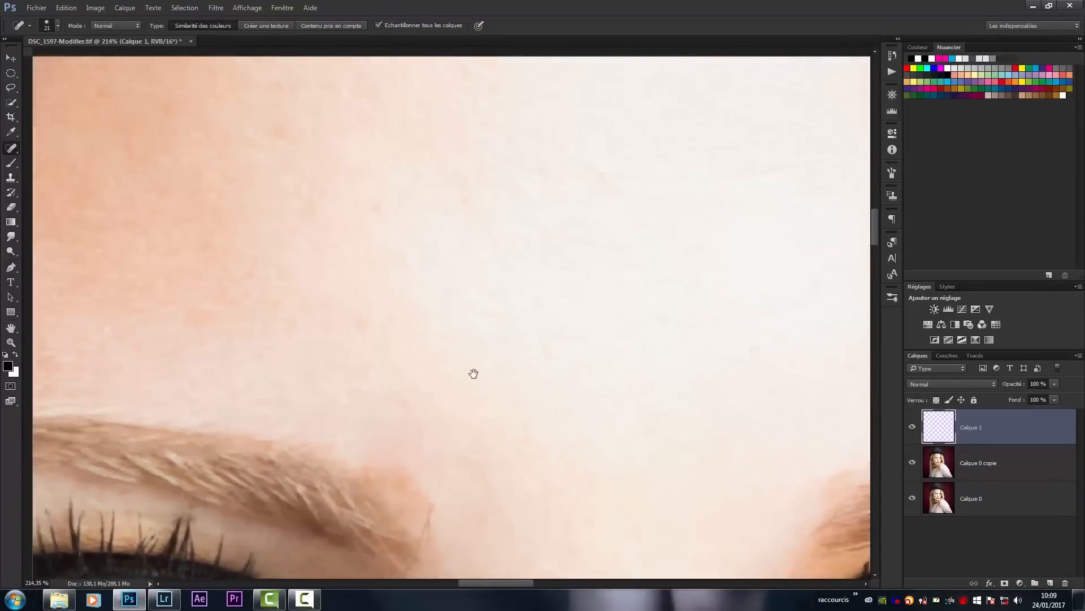
pyautogui.moveTo(486, 338)
pyautogui.mouseDown()
pyautogui.moveTo(502, 322)
pyautogui.moveTo(489, 335)
pyautogui.moveTo(504, 358)
pyautogui.moveTo(480, 318)
pyautogui.mouseUp()
pyautogui.click(770, 458)
pyautogui.moveTo(654, 381)
pyautogui.mouseDown()
pyautogui.moveTo(664, 366)
pyautogui.moveTo(659, 393)
pyautogui.mouseUp()
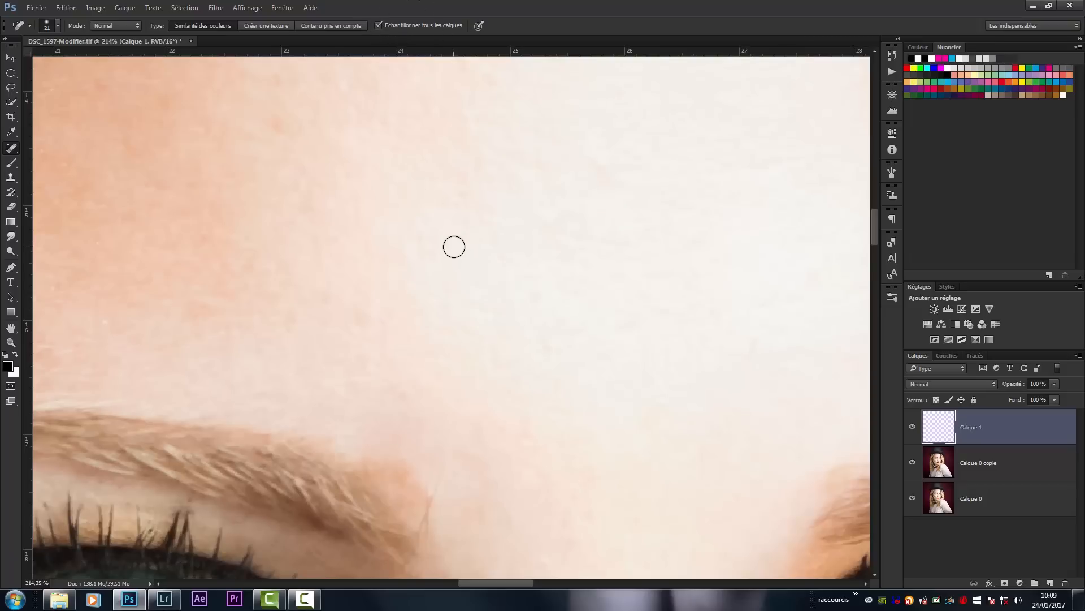
# - Toggle Calque 1's visibility repeatedly to compare the eye area before and after healing
pyautogui.keyDown('alt'); pyautogui.moveTo(451, 294); pyautogui.dragTo(454, 395); pyautogui.keyUp('alt')
pyautogui.moveTo(399, 336)
pyautogui.mouseDown()
pyautogui.moveTo(491, 355)
pyautogui.moveTo(481, 355)
pyautogui.mouseUp()
pyautogui.press('j')
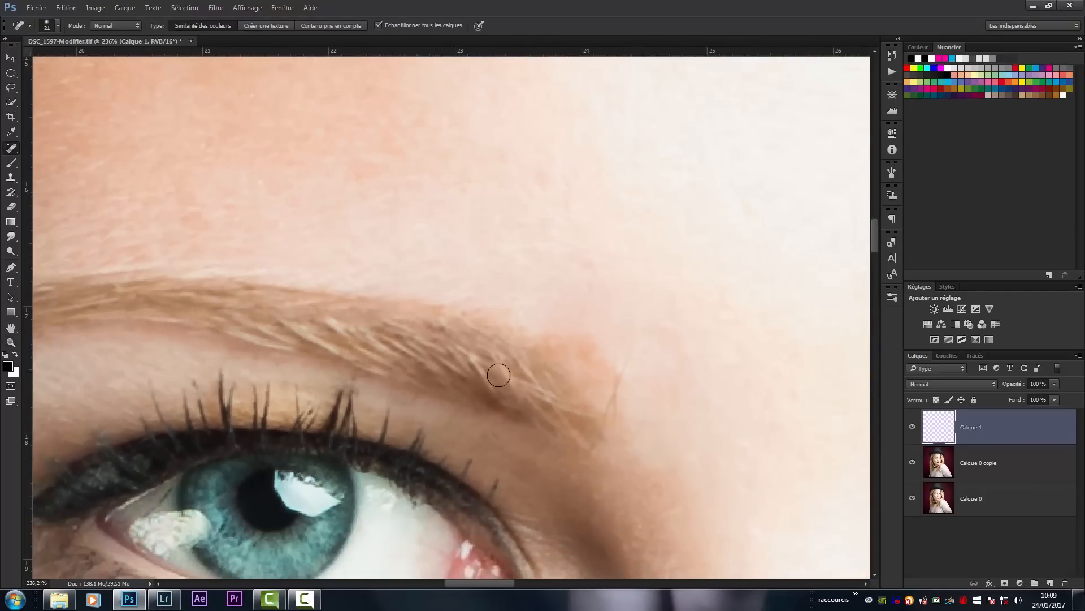
pyautogui.click(912, 427)
pyautogui.moveTo(706, 491); pyautogui.dragTo(688, 341)
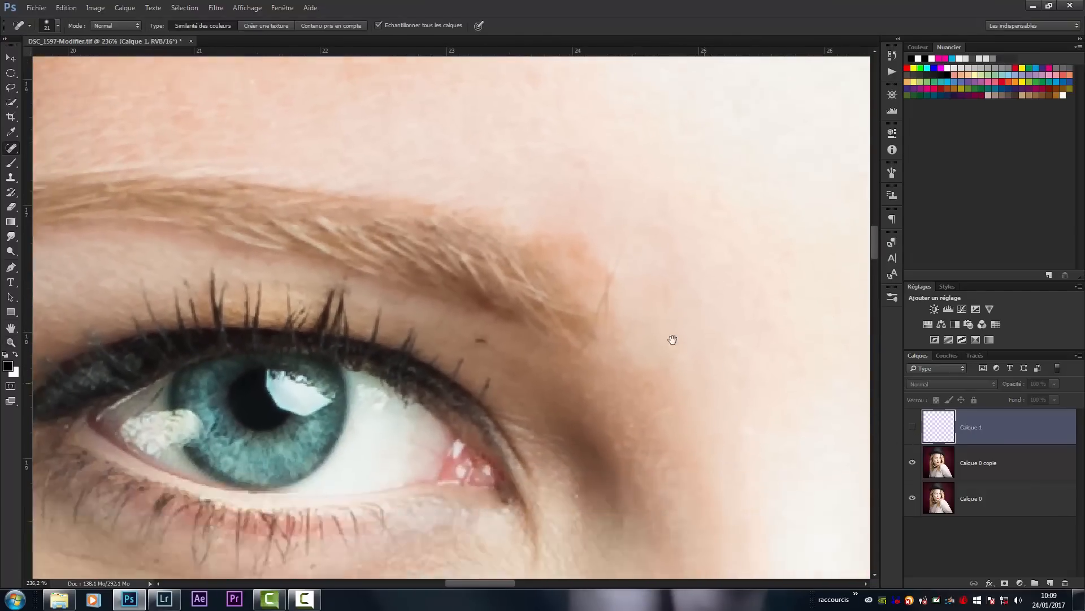
pyautogui.moveTo(661, 414); pyautogui.dragTo(695, 408)
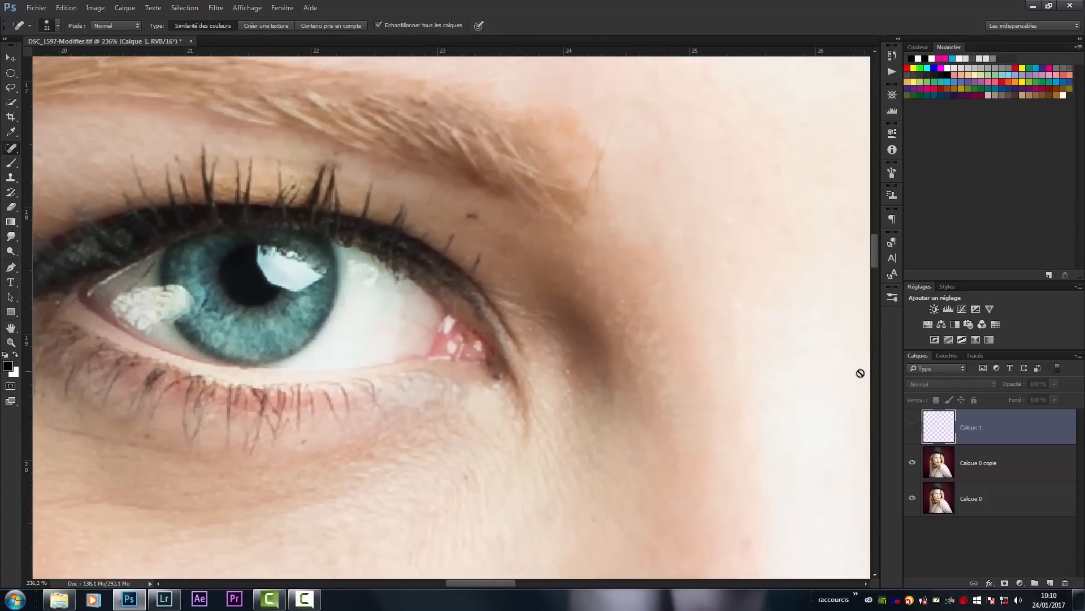
pyautogui.click(912, 429)
pyautogui.click(912, 430)
pyautogui.click(912, 434)
pyautogui.click(913, 429)
pyautogui.click(915, 431)
pyautogui.click(915, 432)
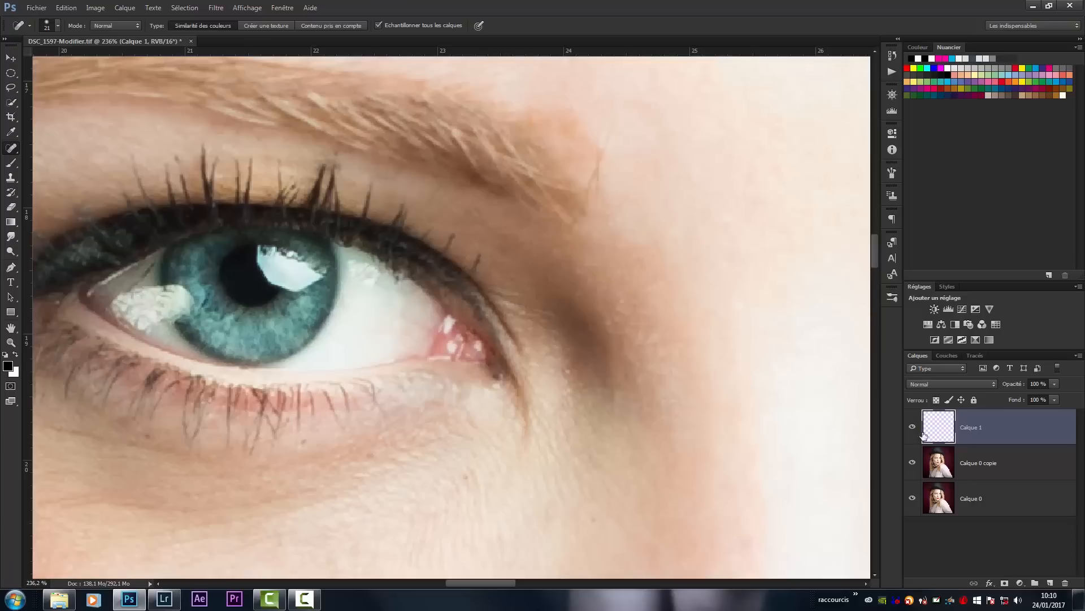
# - Add a layer mask to Calque 1 and paint black over the healed eyelid spot to bring the original mark back
pyautogui.click(1005, 581)
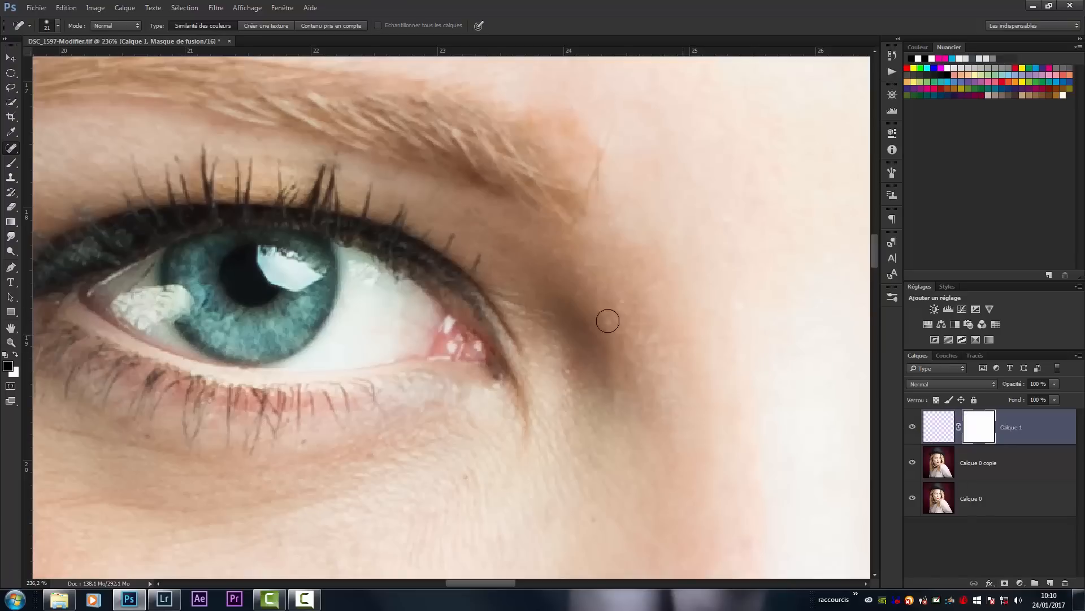
pyautogui.press('b')
pyautogui.moveTo(470, 276); pyautogui.dragTo(515, 291)
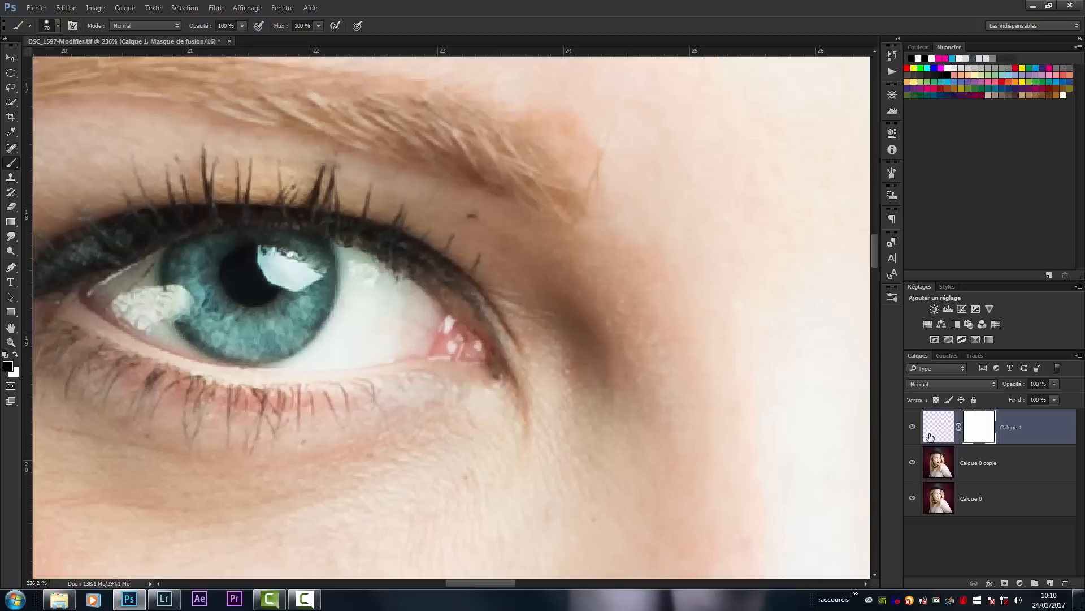
# - Try disabling Calque 1's layer mask and undo the last mask change
pyautogui.rightClick(980, 429)
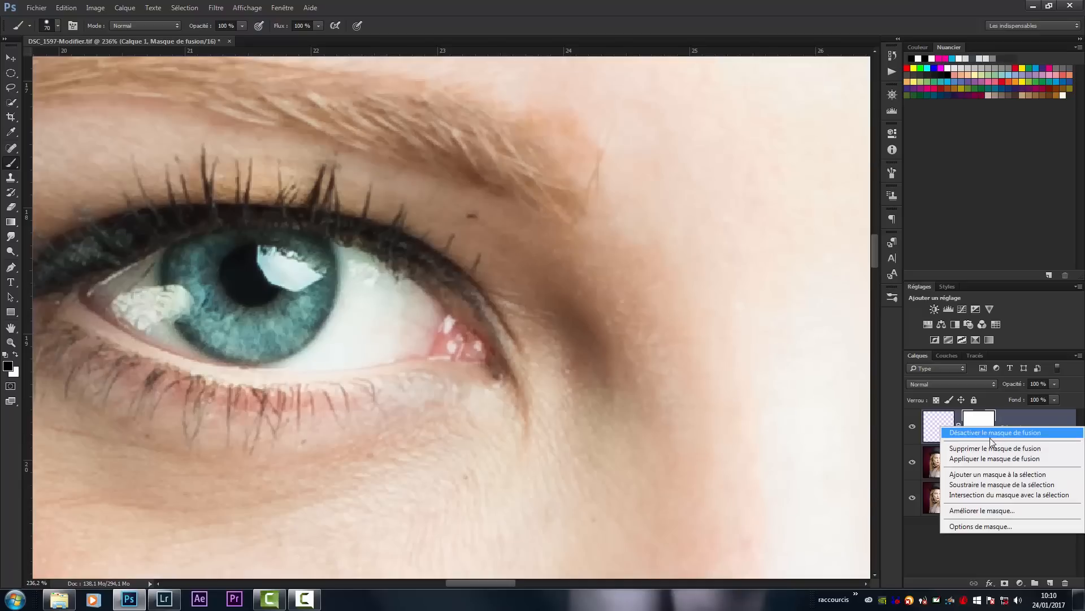
pyautogui.click(990, 437)
pyautogui.hotkey('ctrl', 'z')
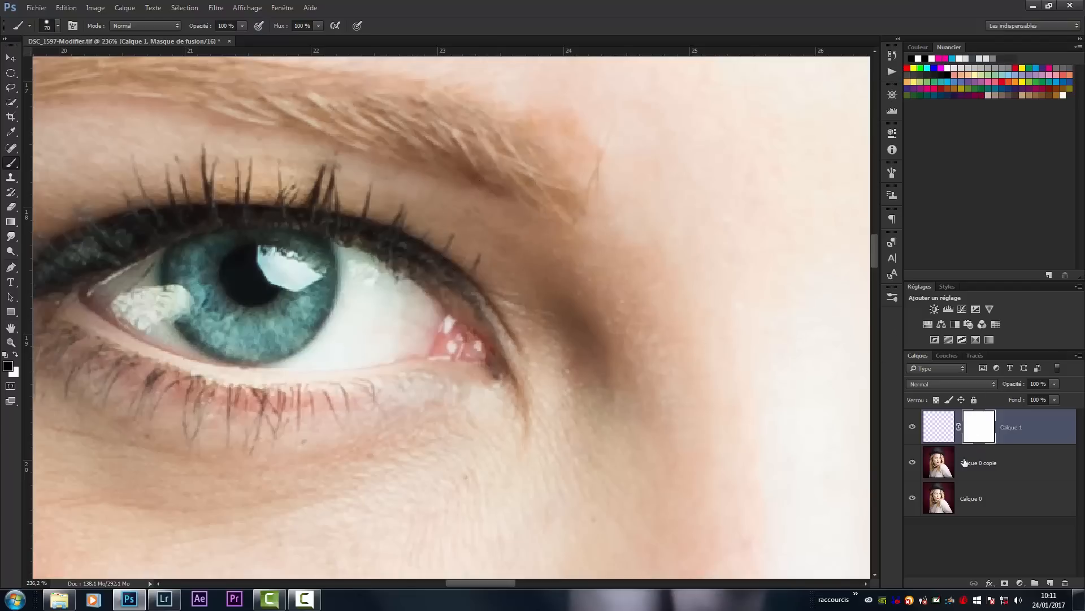
# - Delete the masked Calque 1 layer with the whole portrait in view
pyautogui.press('z')
pyautogui.moveTo(554, 255); pyautogui.dragTo(431, 322)
pyautogui.moveTo(497, 287); pyautogui.dragTo(508, 287)
pyautogui.press('b')
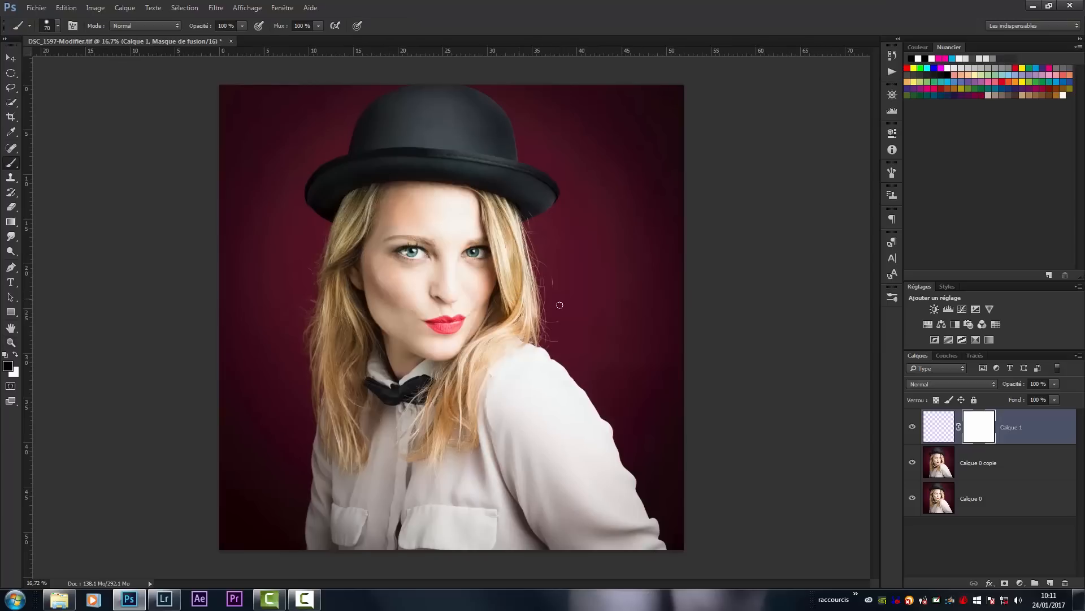
pyautogui.click(938, 435)
pyautogui.press('Delete')
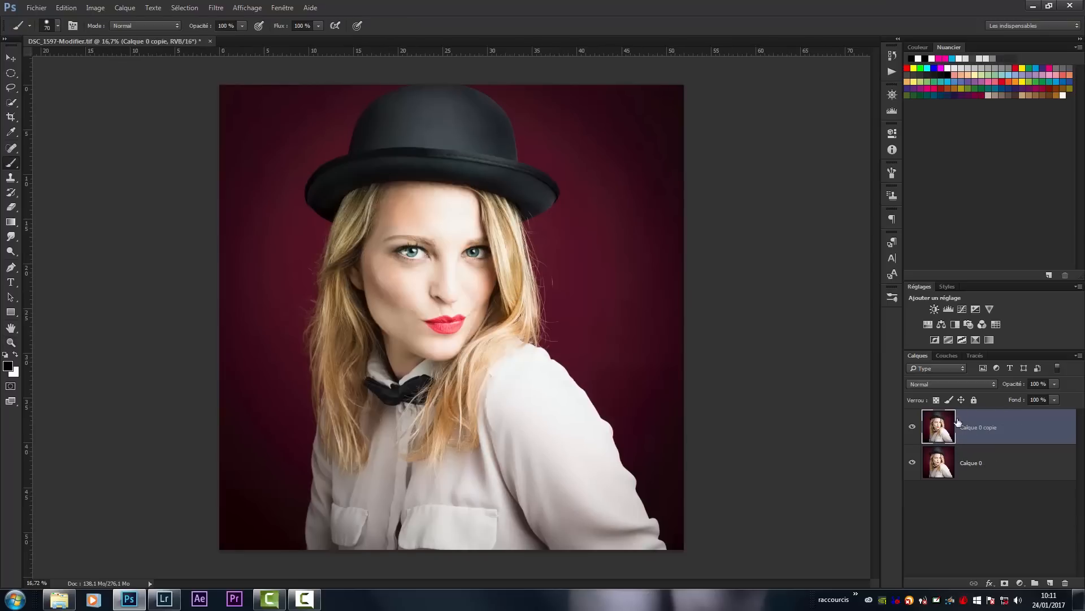
# - Add an Exposure adjustment layer above Calque 0 copie and set its exposure to -1.32
pyautogui.click(975, 309)
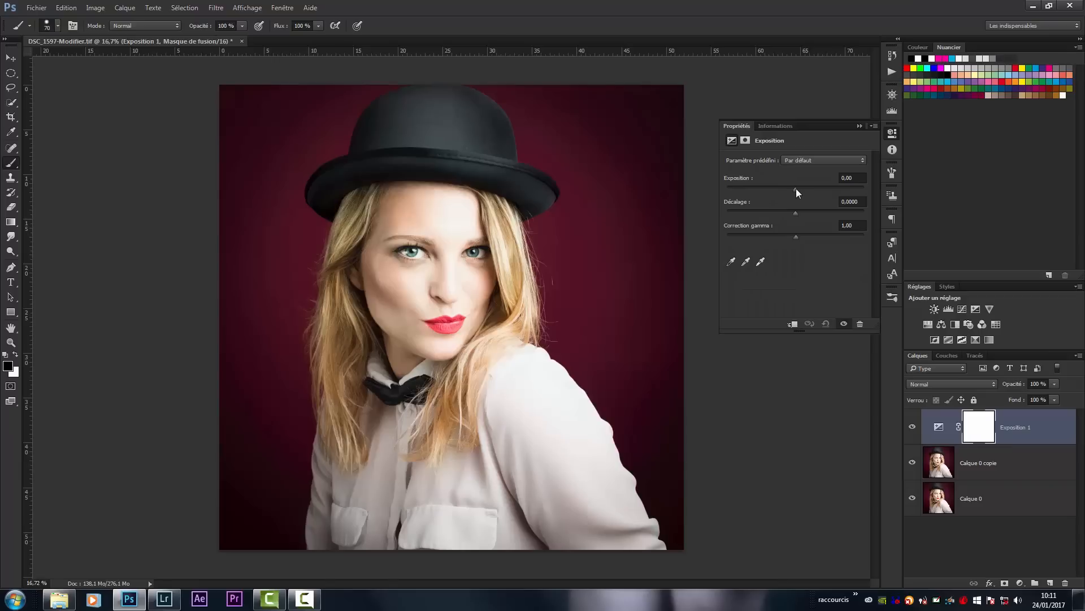
pyautogui.moveTo(795, 188)
pyautogui.mouseDown()
pyautogui.moveTo(804, 187)
pyautogui.moveTo(782, 193)
pyautogui.mouseUp()
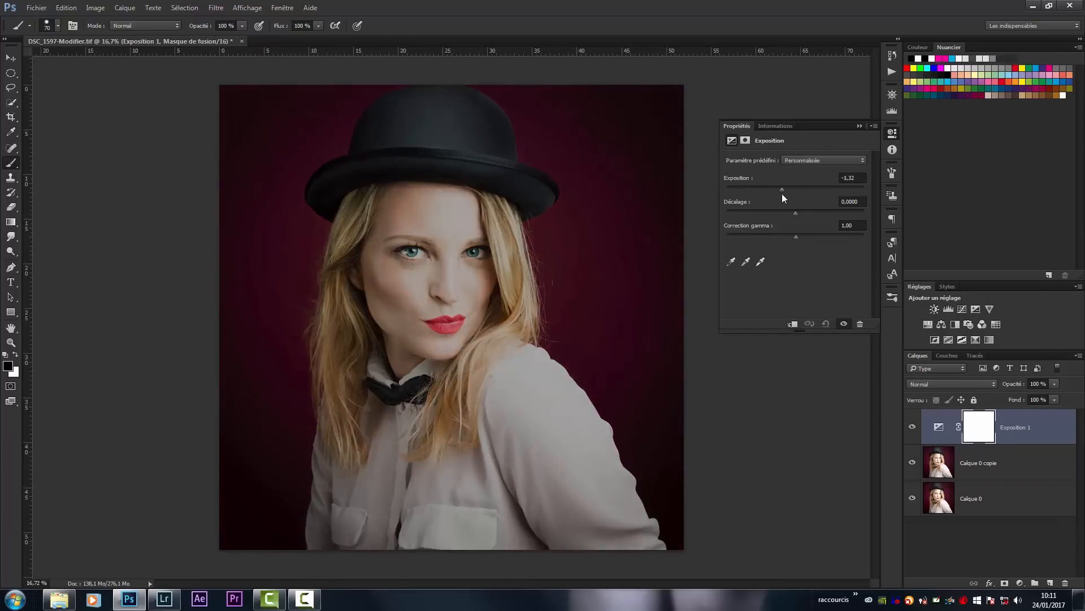
pyautogui.click(860, 125)
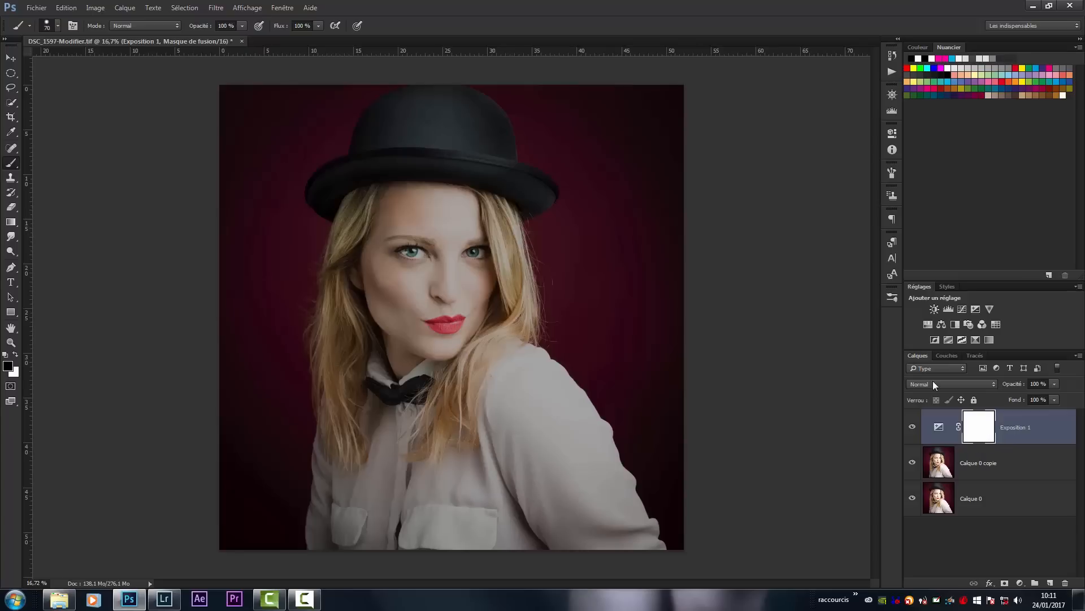
# - Invert the Exposition 1 mask to black and add a white layer mask to Calque 0 copie
pyautogui.hotkey('ctrl', 'i')
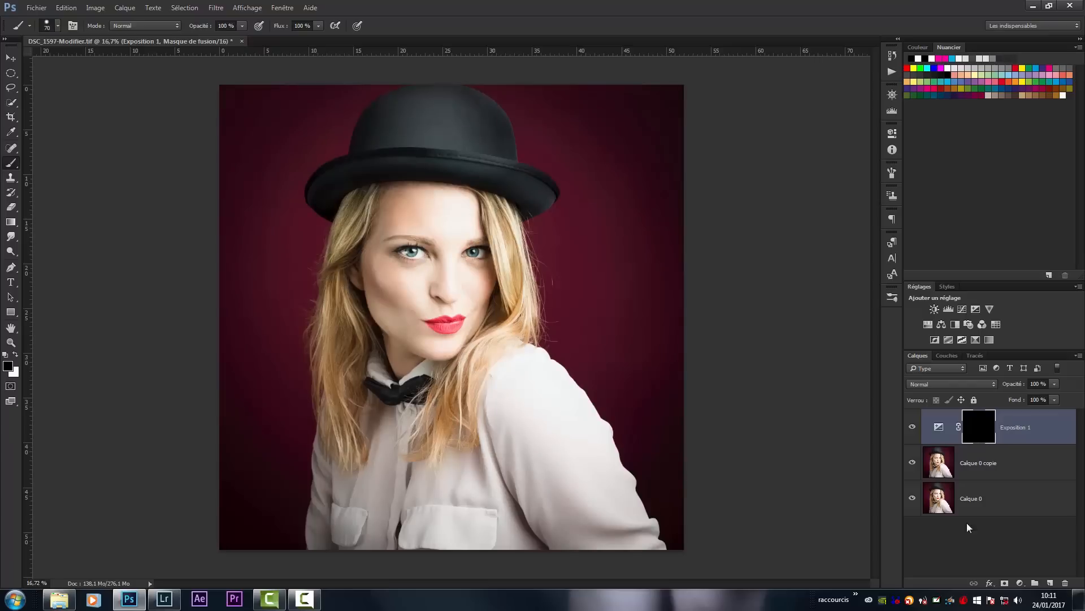
pyautogui.click(993, 471)
pyautogui.click(1005, 583)
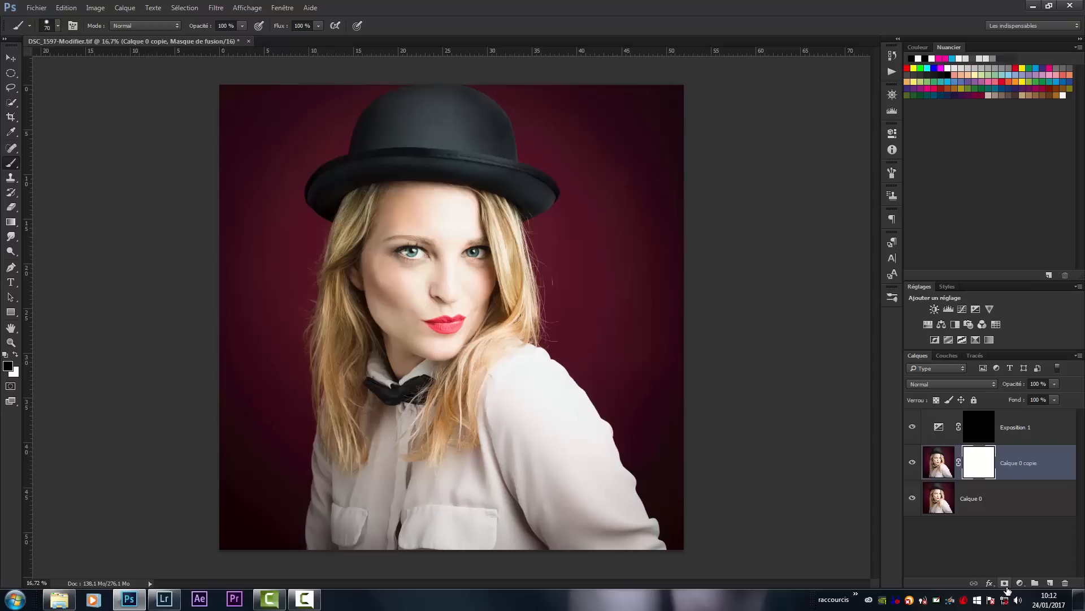
# - Select the Exposition 1 mask and set up the standard Brush tool with a size of about 1397 pixels
pyautogui.click(989, 430)
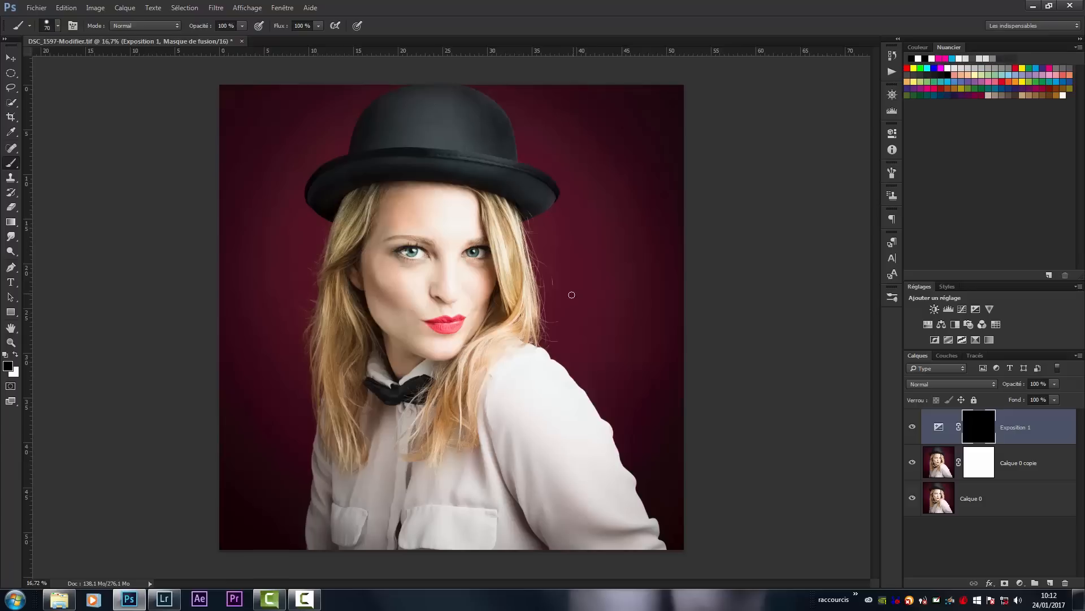
pyautogui.rightClick(12, 165)
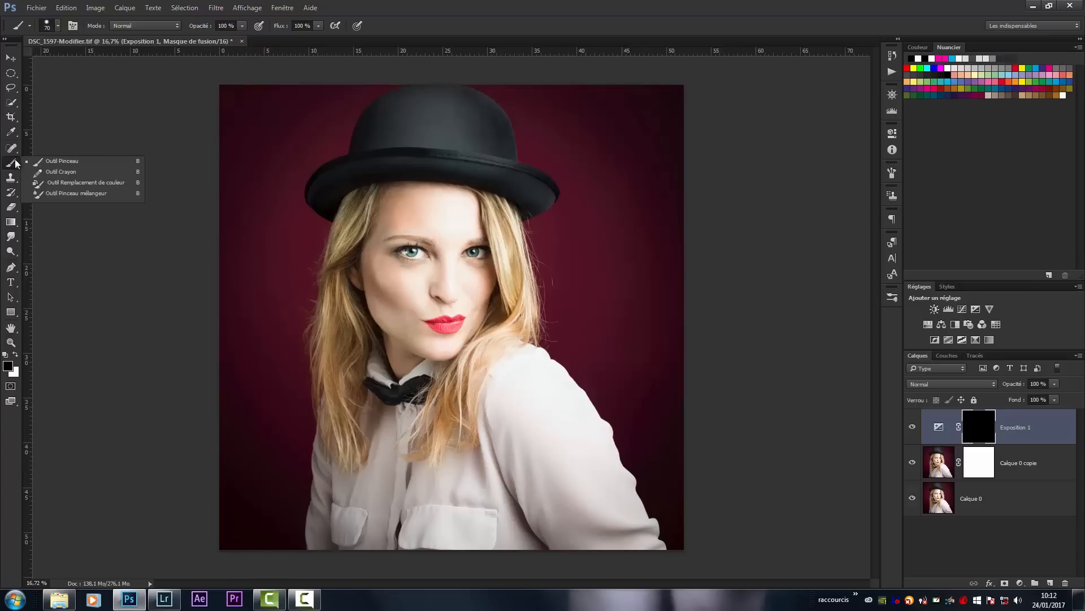
pyautogui.click(31, 163)
pyautogui.moveTo(491, 353)
pyautogui.mouseDown()
pyautogui.moveTo(543, 360)
pyautogui.moveTo(511, 224)
pyautogui.moveTo(514, 236)
pyautogui.moveTo(545, 185)
pyautogui.moveTo(538, 175)
pyautogui.mouseUp()
pyautogui.moveTo(531, 122); pyautogui.dragTo(528, 124)
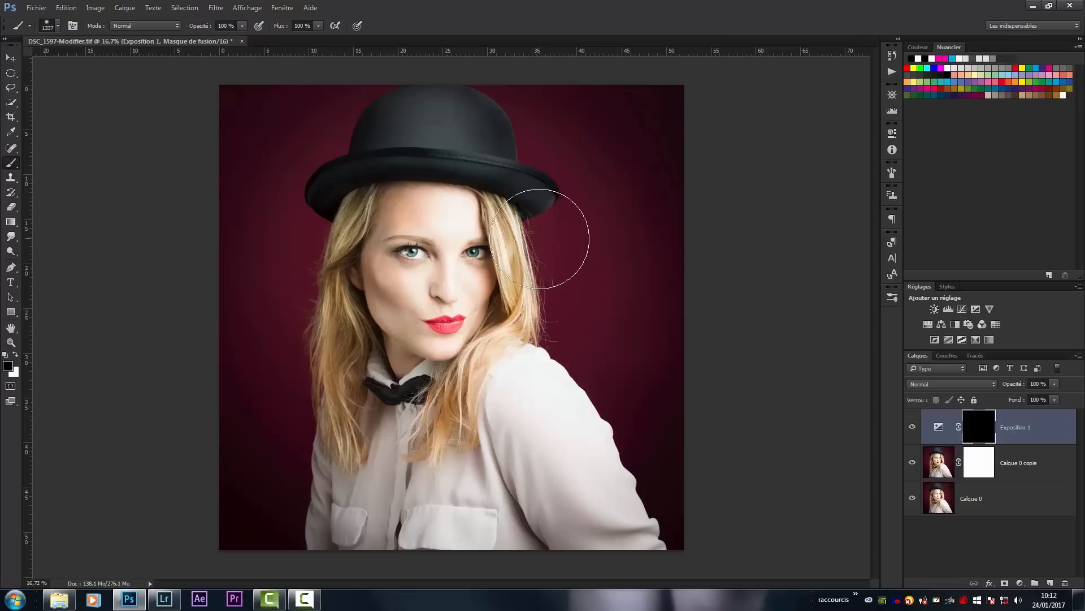
pyautogui.moveTo(628, 186); pyautogui.dragTo(629, 179)
pyautogui.keyDown('alt'); pyautogui.rightClick(644, 170); pyautogui.keyUp('alt')
pyautogui.moveTo(537, 274); pyautogui.dragTo(538, 226)
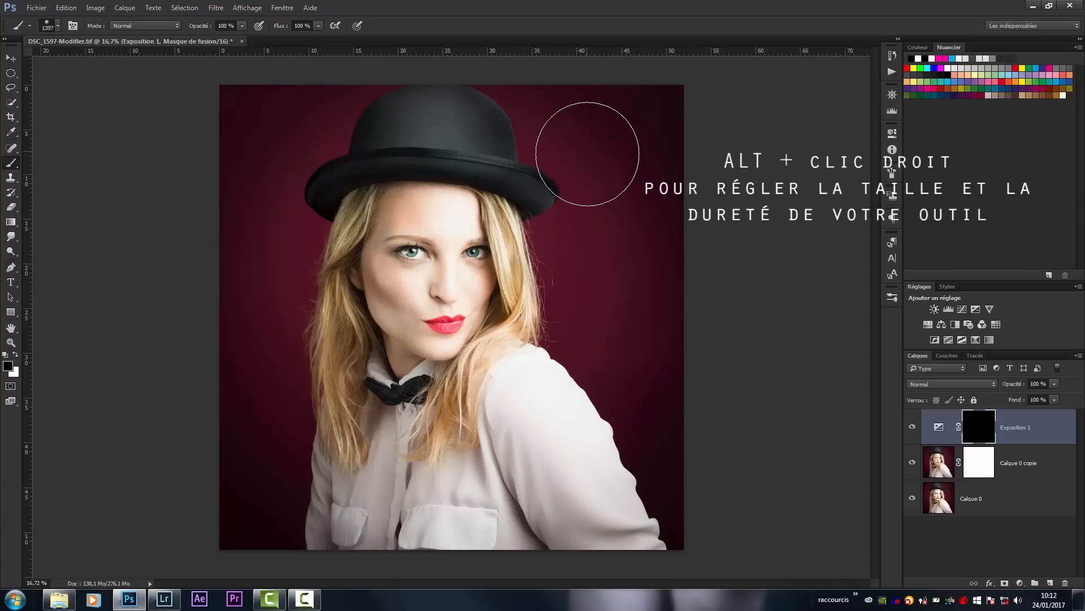
# - With a 1517 px brush, paint white over the upper-right background on the Exposition 1 mask and cover it again with black
pyautogui.moveTo(581, 236); pyautogui.dragTo(594, 205)
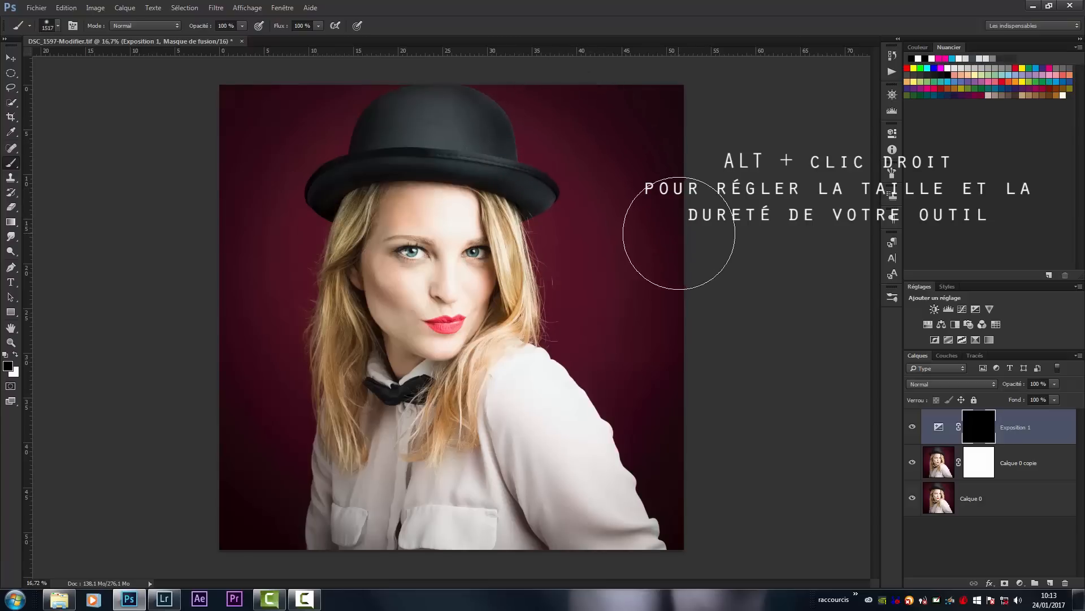
pyautogui.press('x')
pyautogui.moveTo(684, 242)
pyautogui.mouseDown()
pyautogui.moveTo(657, 172)
pyautogui.moveTo(611, 109)
pyautogui.moveTo(687, 203)
pyautogui.moveTo(613, 125)
pyautogui.mouseUp()
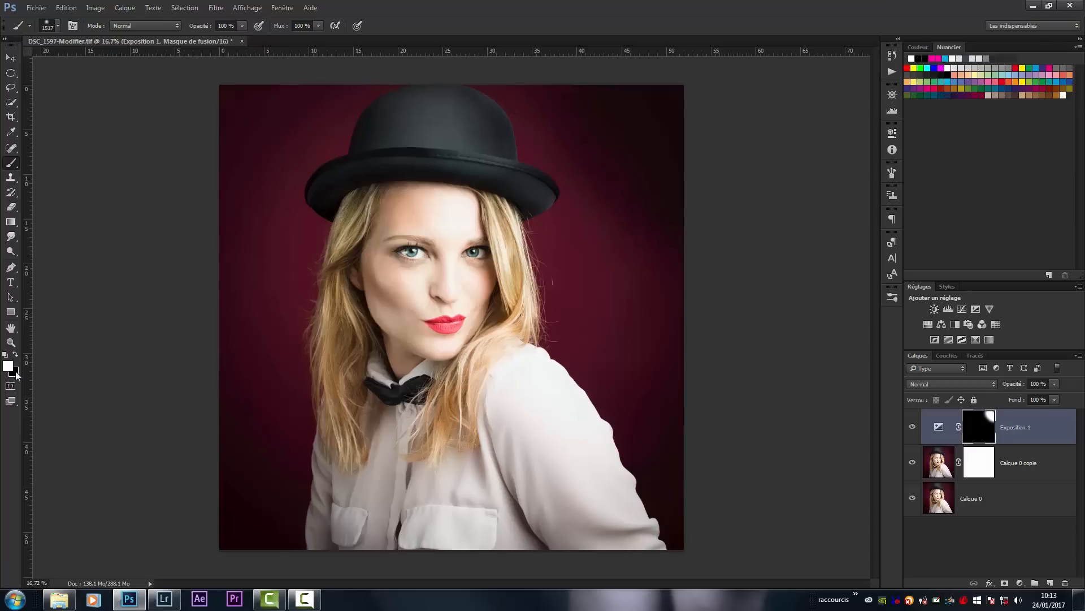
pyautogui.press('x')
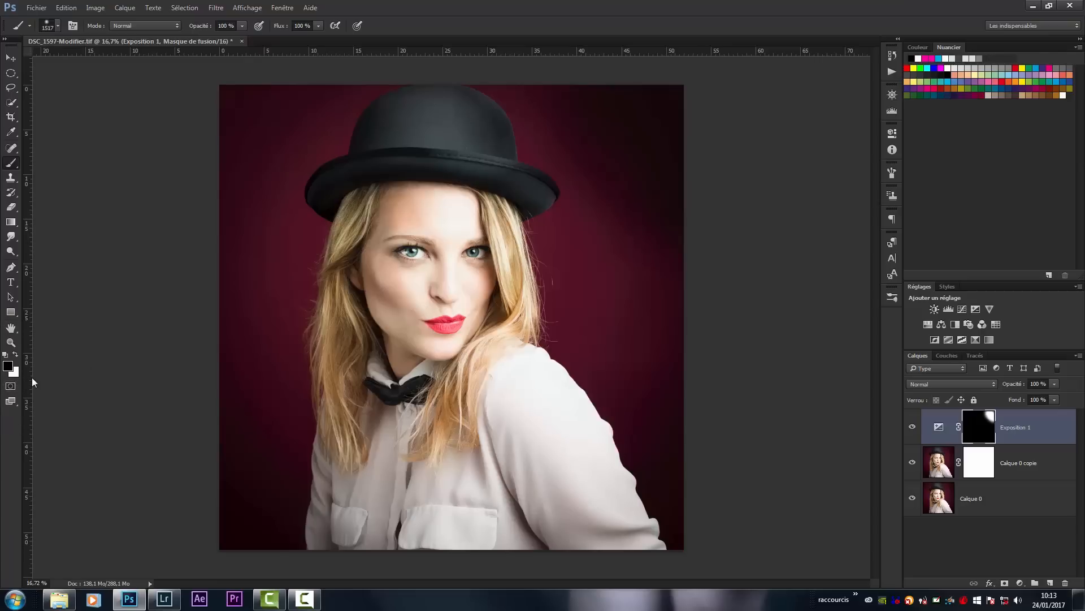
pyautogui.moveTo(623, 159)
pyautogui.mouseDown()
pyautogui.moveTo(674, 108)
pyautogui.moveTo(626, 96)
pyautogui.moveTo(623, 113)
pyautogui.moveTo(667, 142)
pyautogui.mouseUp()
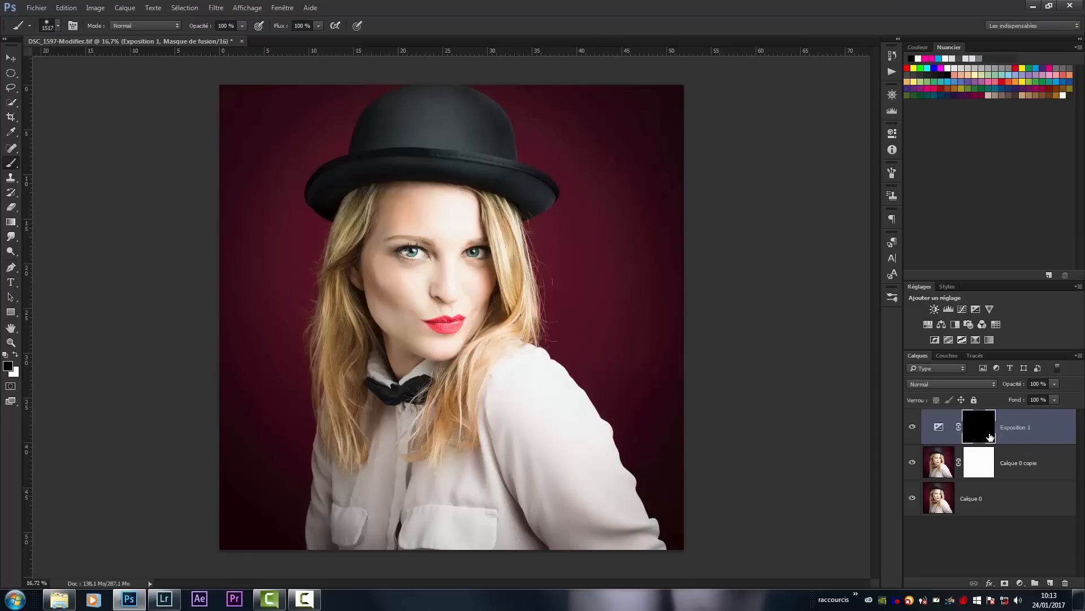
# - Paint the upper-right background white on the Exposition 1 mask at full brush opacity and undo the stroke
pyautogui.press('x')
pyautogui.moveTo(644, 159)
pyautogui.mouseDown()
pyautogui.moveTo(590, 97)
pyautogui.moveTo(645, 128)
pyautogui.moveTo(692, 193)
pyautogui.moveTo(614, 129)
pyautogui.moveTo(698, 196)
pyautogui.mouseUp()
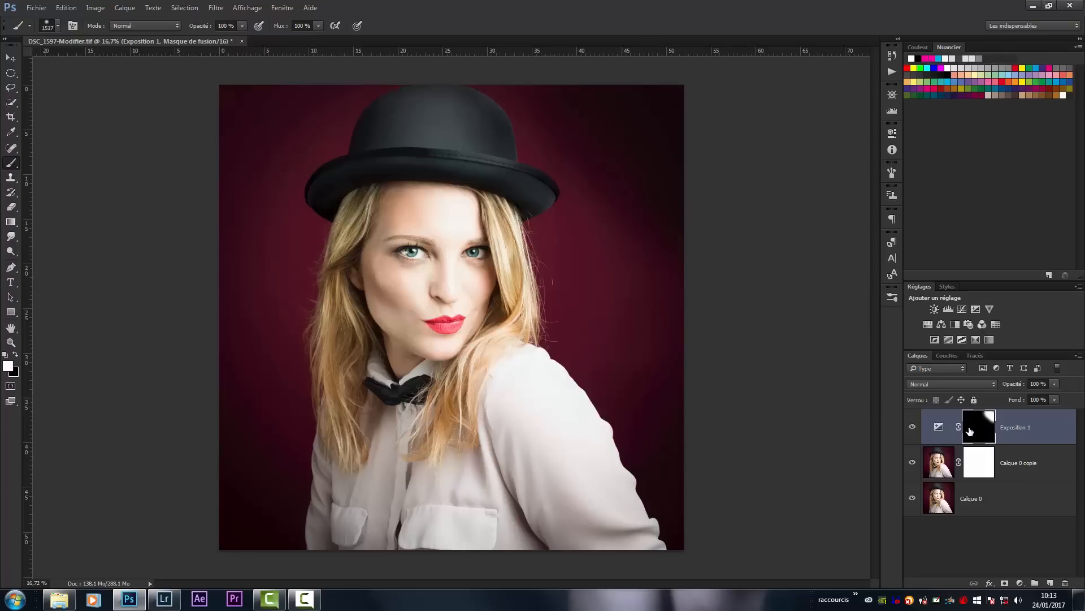
pyautogui.hotkey('ctrl', 'z')
# - Set the brush opacity to 44%, paint white over the upper-right background on the mask, and undo the stroke
pyautogui.click(242, 26)
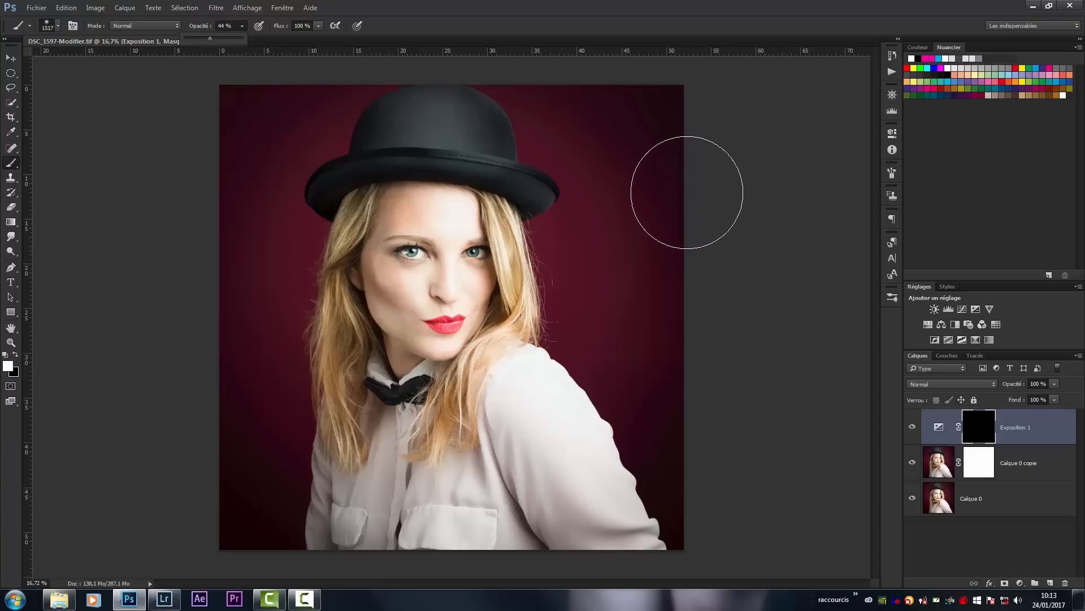
pyautogui.click(684, 187)
pyautogui.moveTo(623, 128)
pyautogui.mouseDown()
pyautogui.moveTo(650, 110)
pyautogui.moveTo(701, 140)
pyautogui.moveTo(605, 101)
pyautogui.moveTo(664, 126)
pyautogui.mouseUp()
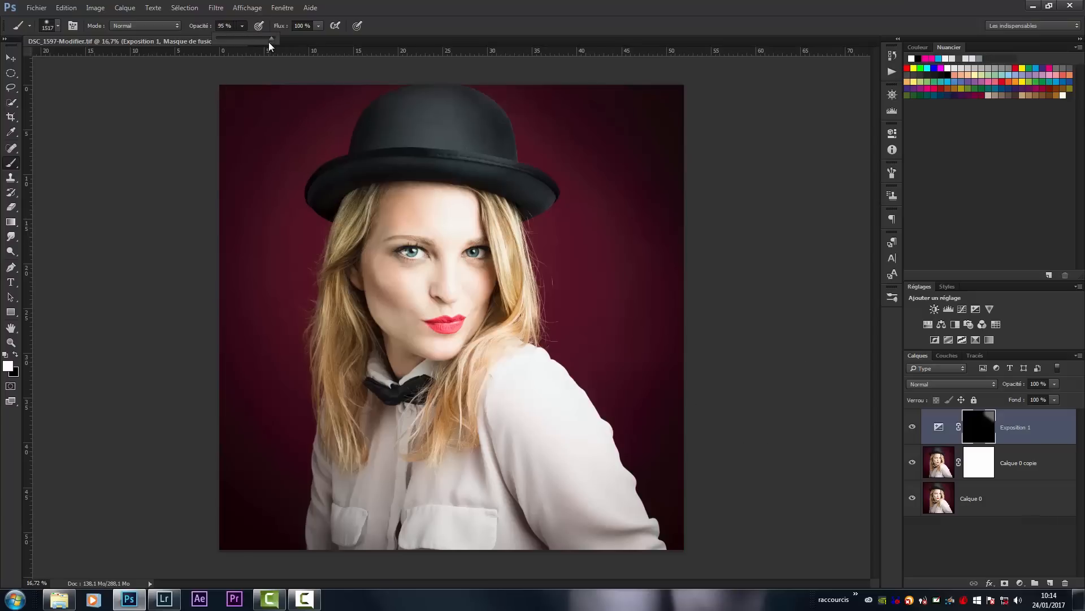
pyautogui.moveTo(265, 45); pyautogui.dragTo(277, 41)
pyautogui.hotkey('ctrl', 'z')
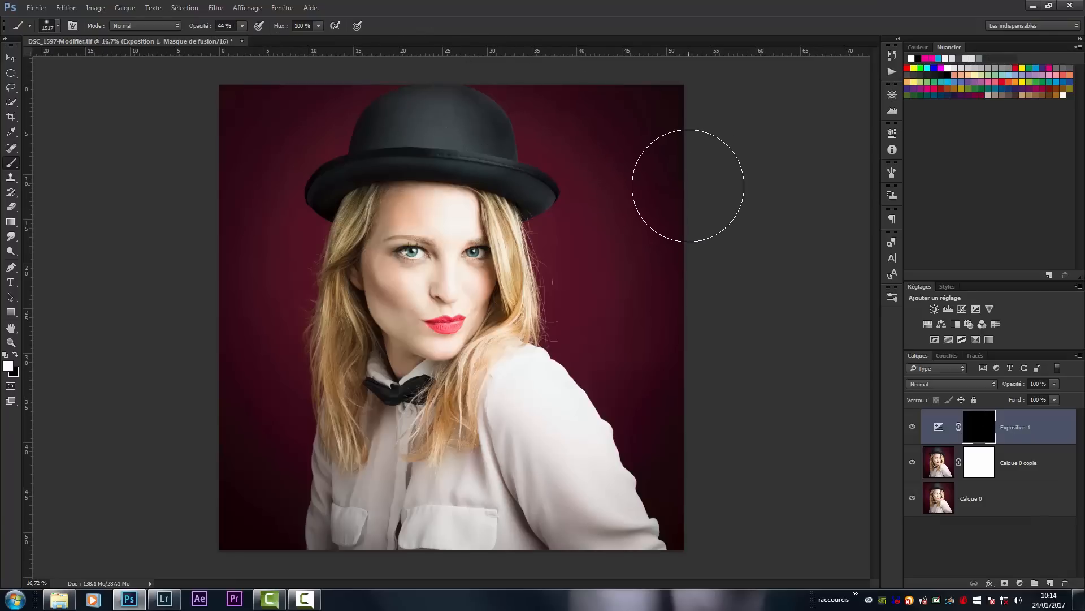
# - Harden the brush, enlarge it to 1732 px, and paint the background beside the hat and hair on the Exposition 1 mask
pyautogui.moveTo(611, 255)
pyautogui.mouseDown()
pyautogui.moveTo(608, 273)
pyautogui.moveTo(620, 273)
pyautogui.moveTo(608, 147)
pyautogui.mouseUp()
pyautogui.moveTo(600, 66)
pyautogui.mouseDown()
pyautogui.moveTo(575, 439)
pyautogui.moveTo(572, 419)
pyautogui.mouseUp()
pyautogui.moveTo(618, 247)
pyautogui.mouseDown()
pyautogui.moveTo(626, 306)
pyautogui.moveTo(630, 236)
pyautogui.moveTo(628, 283)
pyautogui.moveTo(639, 279)
pyautogui.moveTo(678, 321)
pyautogui.moveTo(613, 208)
pyautogui.moveTo(623, 252)
pyautogui.mouseUp()
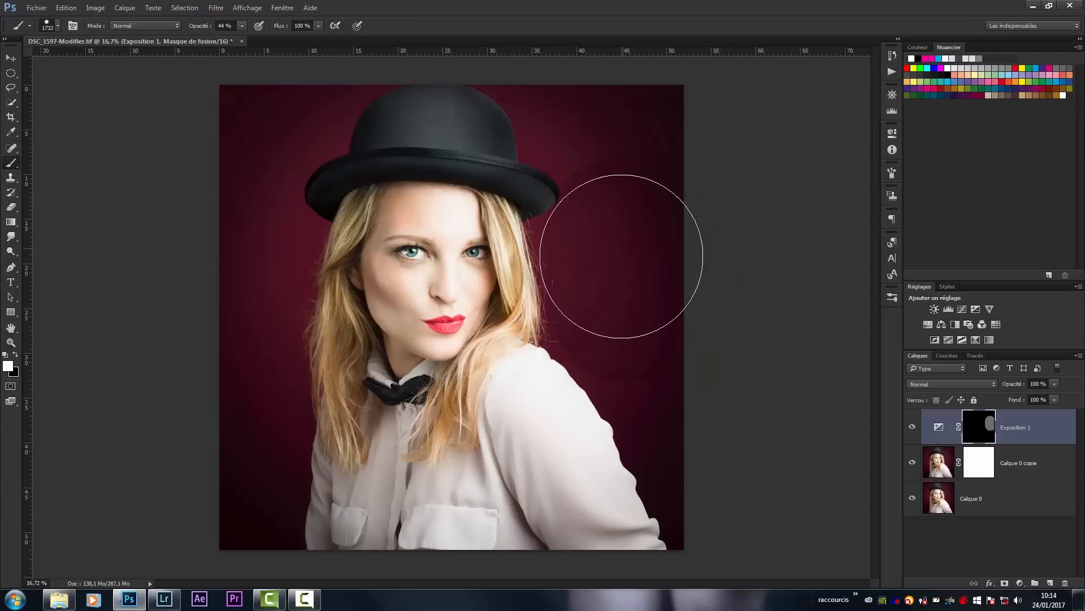
# - Inspect the edge of the hard brush stroke up close and undo the stroke
pyautogui.press('z')
pyautogui.moveTo(567, 233)
pyautogui.mouseDown()
pyautogui.moveTo(634, 266)
pyautogui.moveTo(603, 270)
pyautogui.moveTo(598, 317)
pyautogui.moveTo(548, 459)
pyautogui.mouseUp()
pyautogui.press('b')
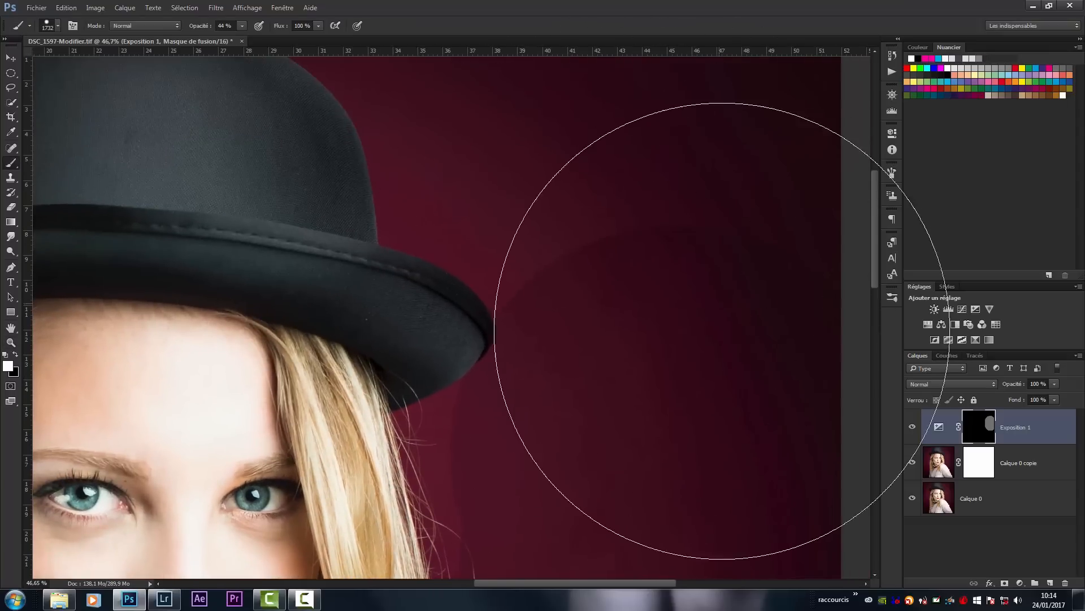
pyautogui.press('z')
pyautogui.moveTo(618, 345)
pyautogui.mouseDown()
pyautogui.moveTo(601, 320)
pyautogui.moveTo(586, 334)
pyautogui.mouseUp()
pyautogui.press('b')
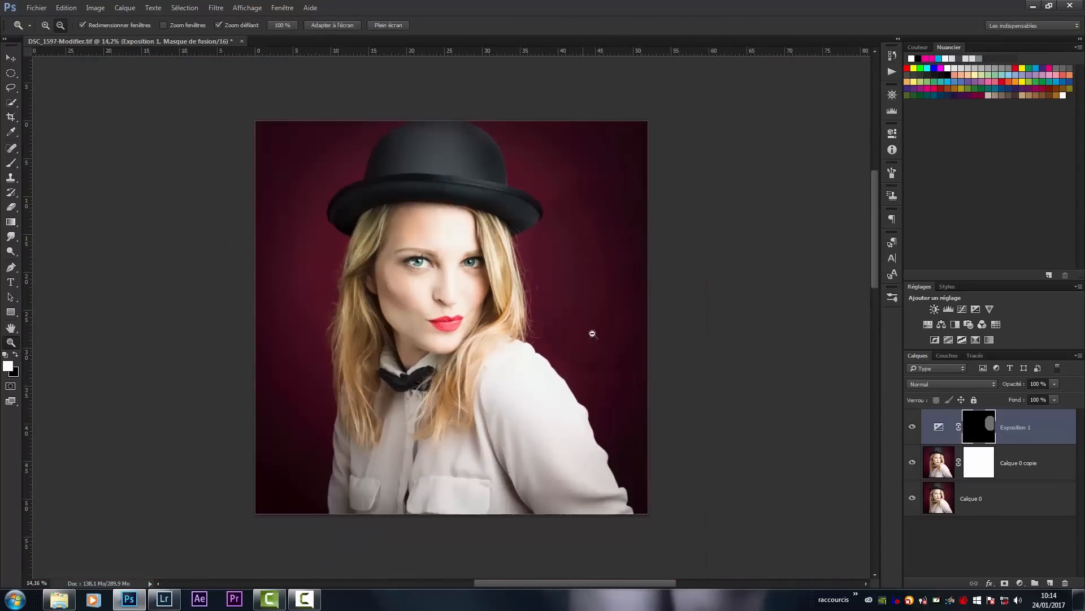
pyautogui.hotkey('ctrl', 'z')
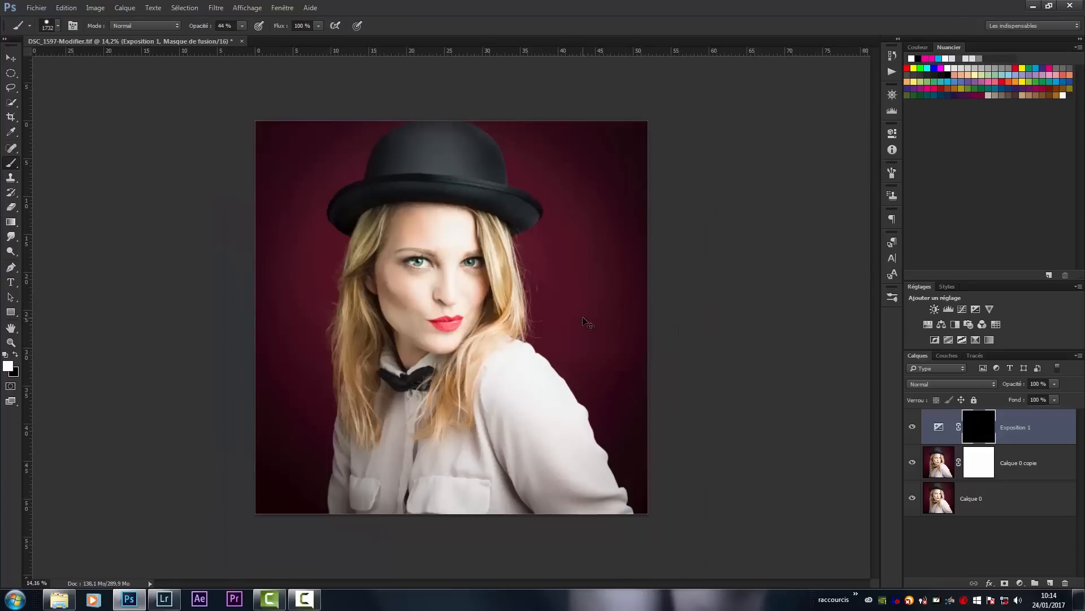
# - Soften the brush, set its size to 1252 px, and paint white over the upper-right background on the Exposition 1 mask
pyautogui.moveTo(582, 313); pyautogui.dragTo(572, 254)
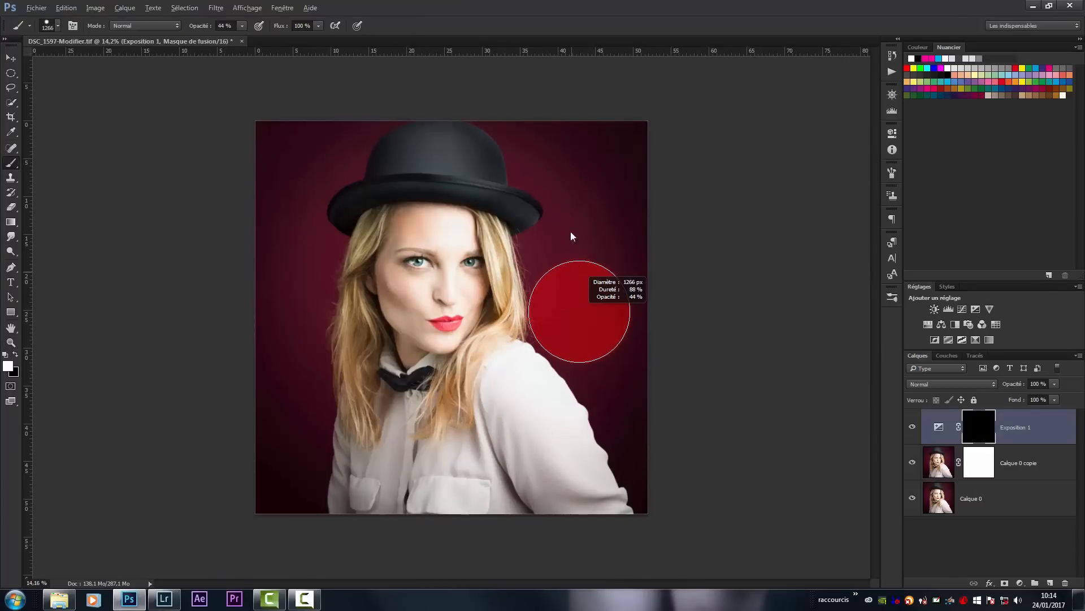
pyautogui.moveTo(565, 167)
pyautogui.mouseDown()
pyautogui.moveTo(554, 21)
pyautogui.moveTo(545, 15)
pyautogui.mouseUp()
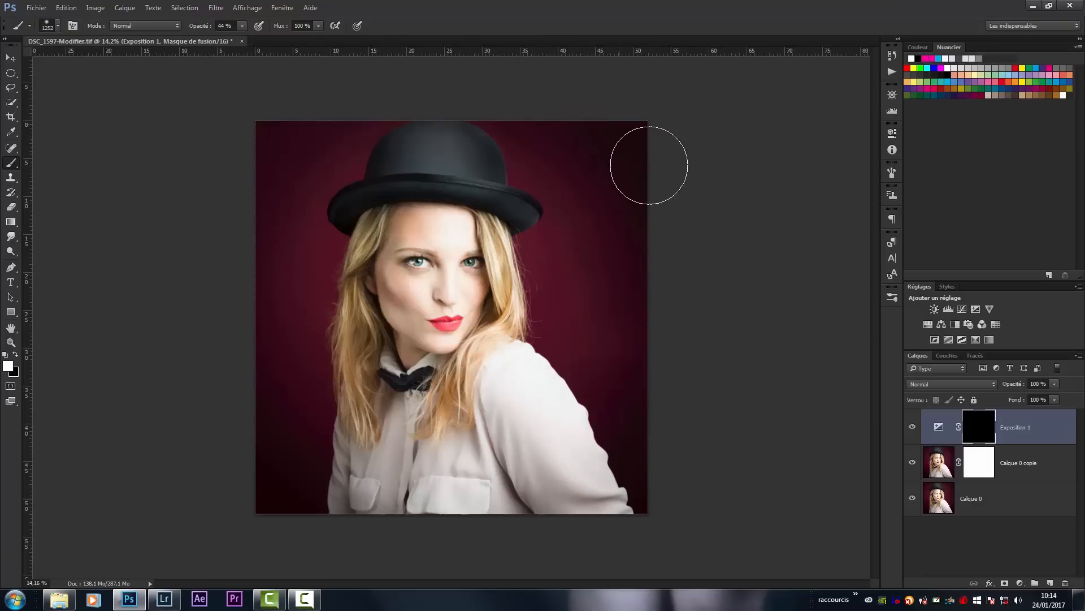
pyautogui.moveTo(653, 212)
pyautogui.mouseDown()
pyautogui.moveTo(639, 286)
pyautogui.moveTo(670, 328)
pyautogui.moveTo(557, 348)
pyautogui.mouseUp()
pyautogui.hotkey('ctrl', 'space')
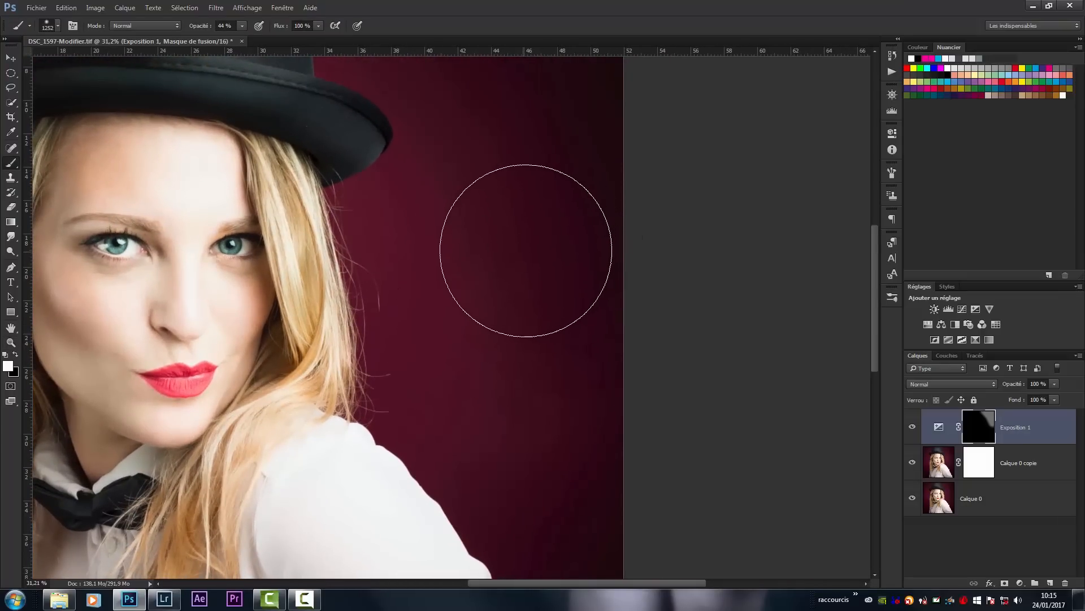
pyautogui.hotkey('ctrl', '0')
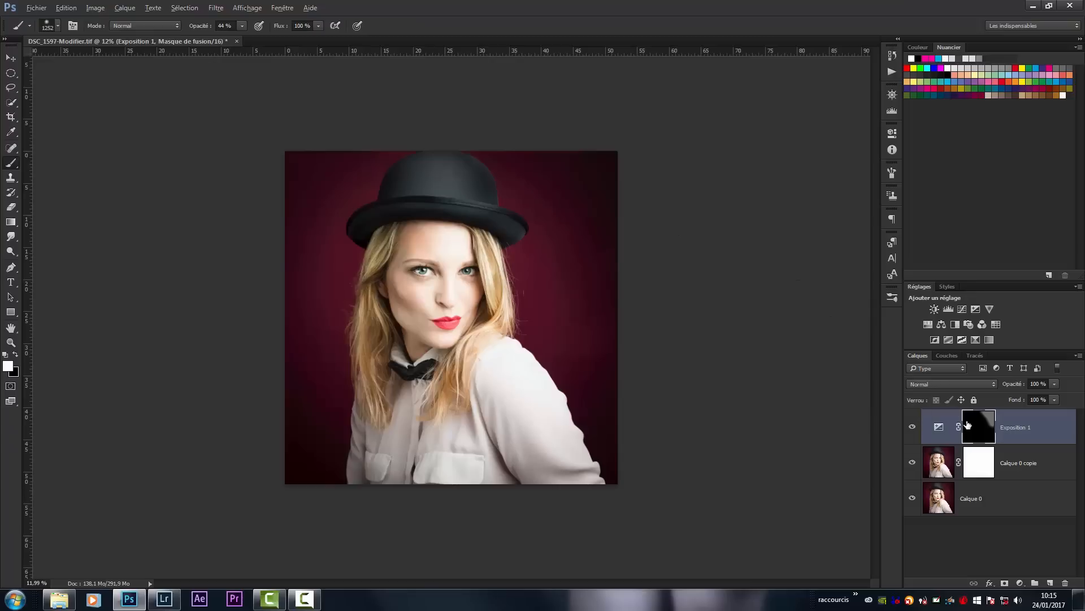
# - Display the Exposition 1 mask on its own, undo the soft stroke, and return to the image view
pyautogui.keyDown('alt'); pyautogui.click(973, 428); pyautogui.keyUp('alt')
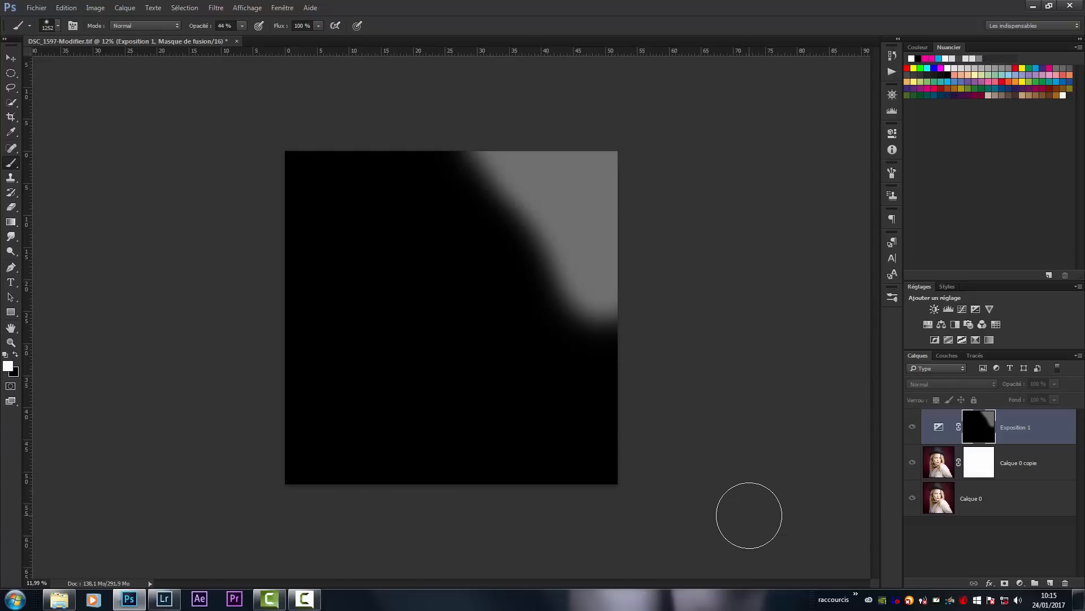
pyautogui.hotkey('ctrl', 'z')
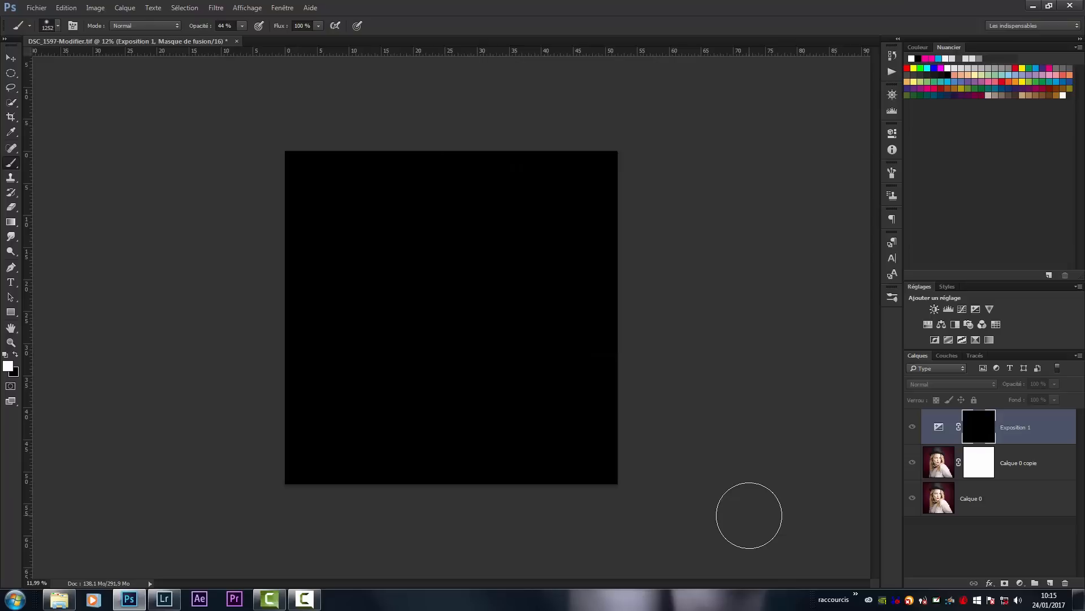
pyautogui.press('z')
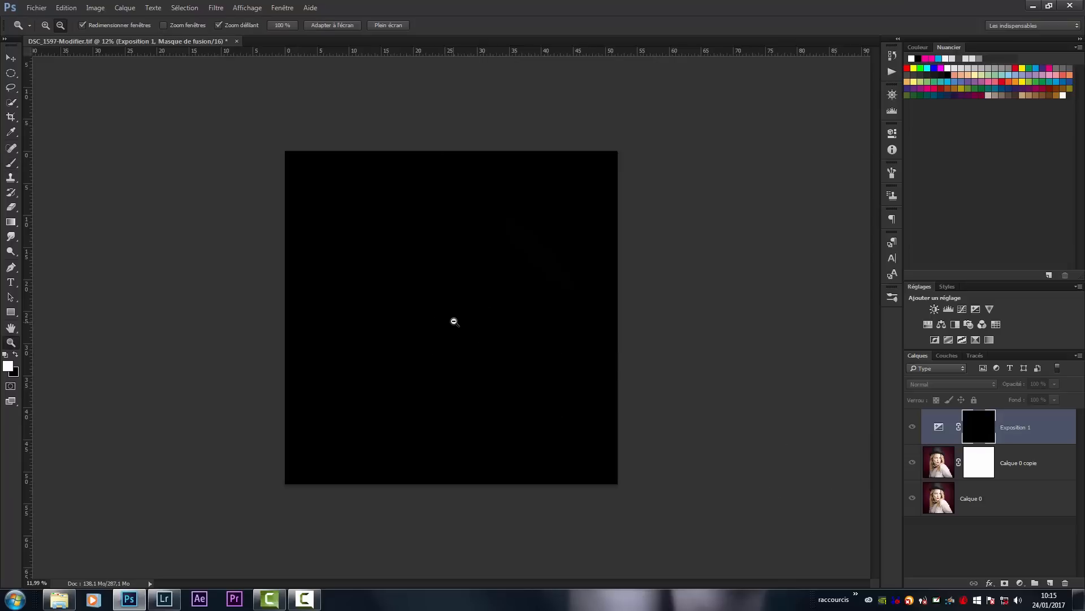
pyautogui.scroll(1, 476, 310)
pyautogui.scroll(-1, 476, 310)
pyautogui.press('b')
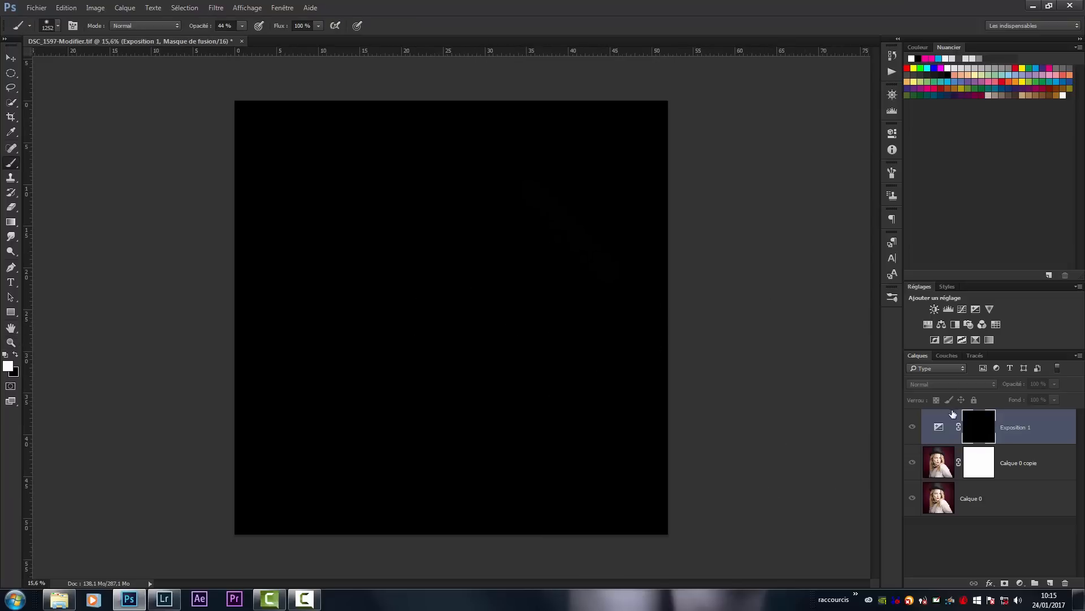
pyautogui.keyDown('alt'); pyautogui.click(983, 430); pyautogui.keyUp('alt')
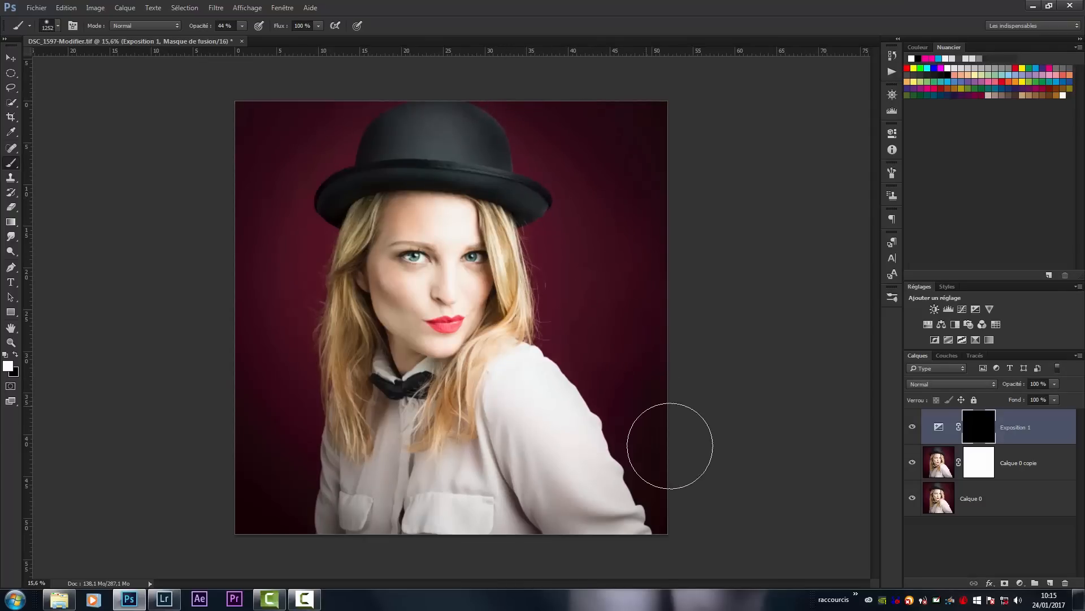
# - Replace a 44% opacity stroke with 100% opacity white painting over the background on both sides of the woman in the Exposition 1 mask
pyautogui.moveTo(630, 260)
pyautogui.mouseDown()
pyautogui.moveTo(576, 128)
pyautogui.moveTo(647, 245)
pyautogui.moveTo(640, 229)
pyautogui.mouseUp()
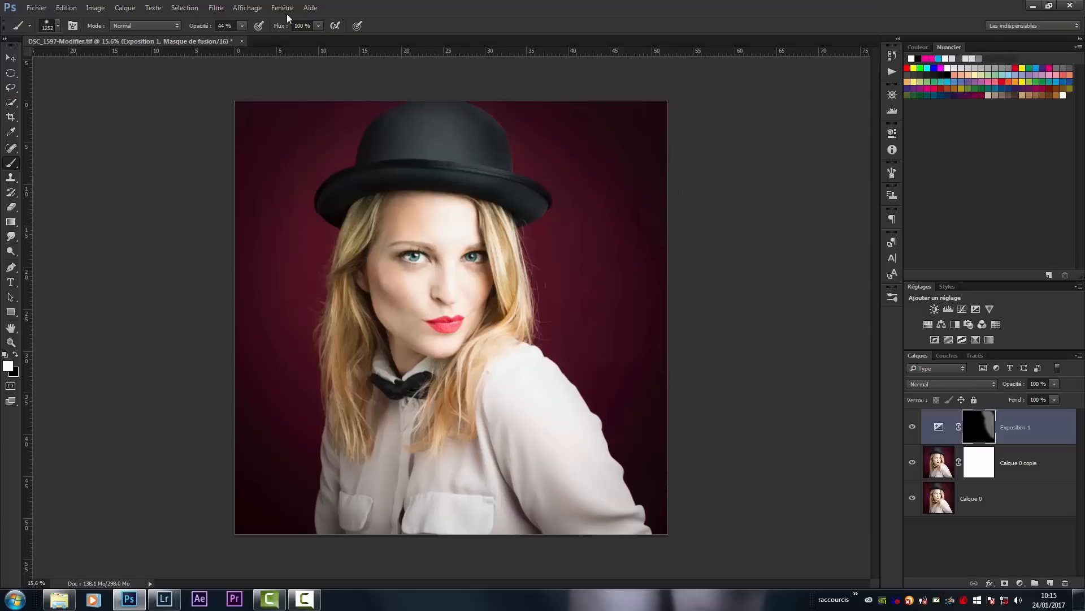
pyautogui.moveTo(242, 39); pyautogui.dragTo(275, 39)
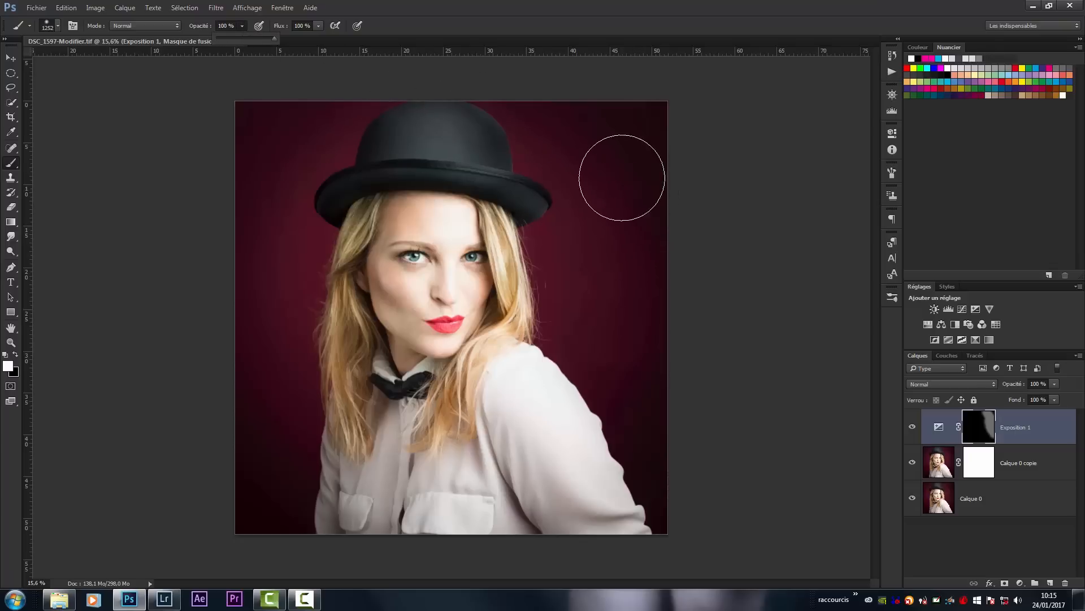
pyautogui.hotkey('ctrl', 'z')
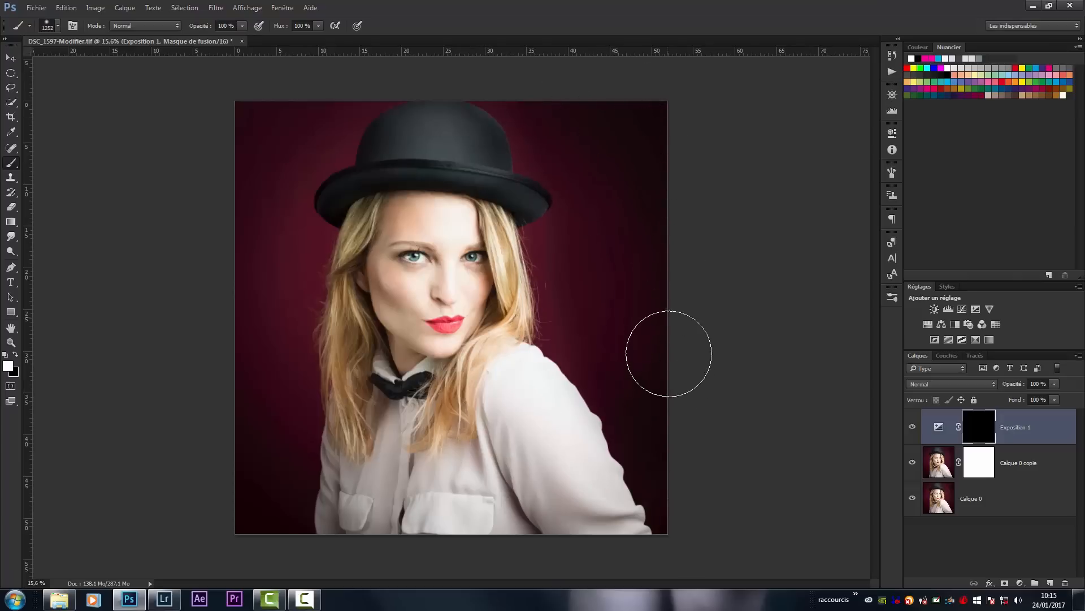
pyautogui.hotkey('ctrl', 'z')
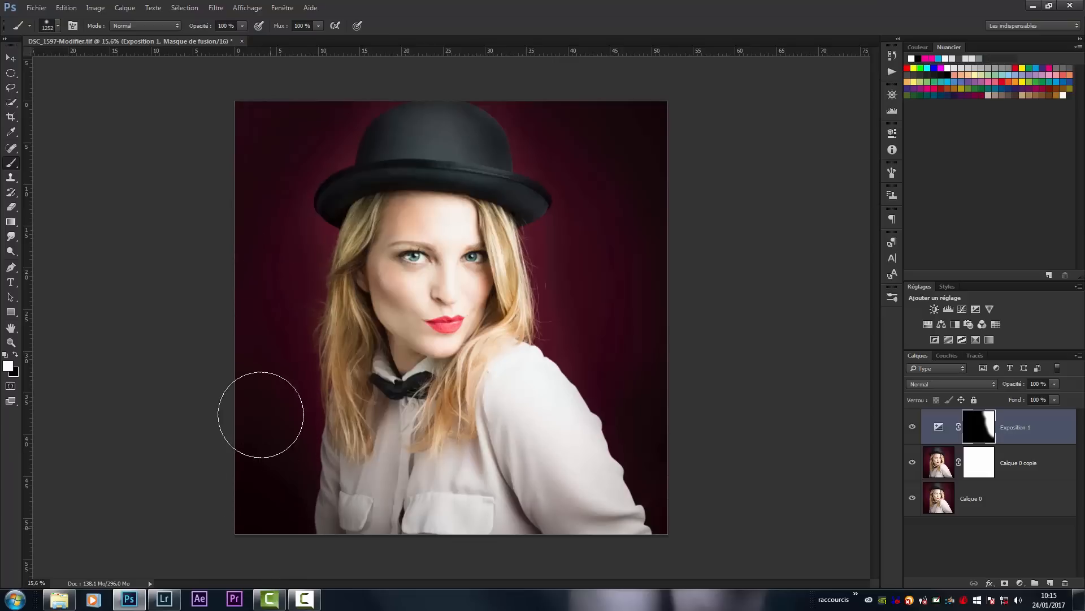
pyautogui.moveTo(266, 301); pyautogui.dragTo(260, 340)
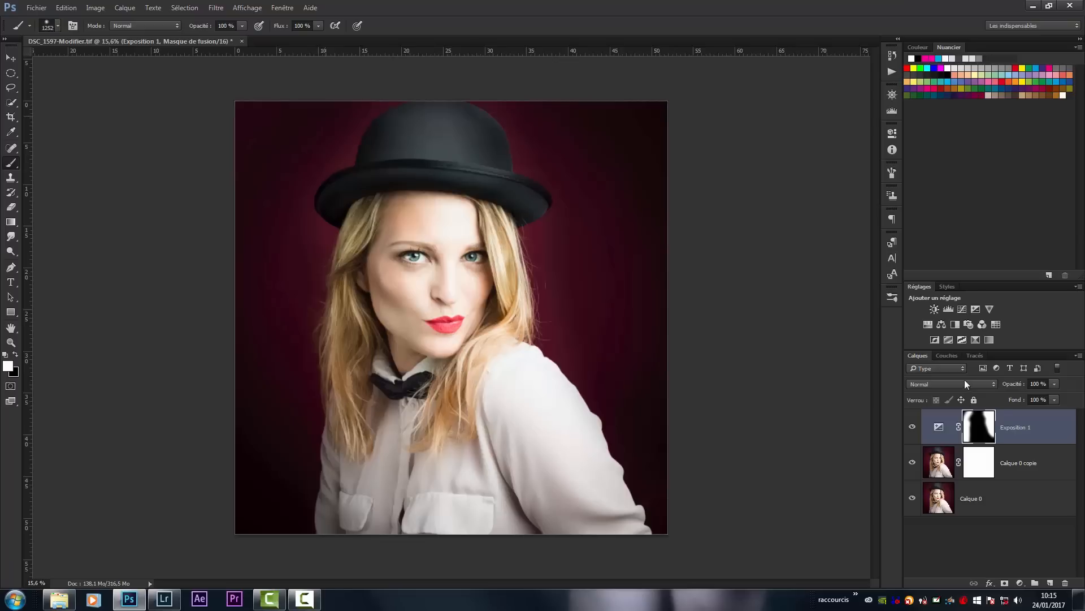
# - Display the Exposition 1 mask on its own, paint its dark upper-left corner white, and return to the image view
pyautogui.keyDown('alt'); pyautogui.click(988, 428); pyautogui.keyUp('alt')
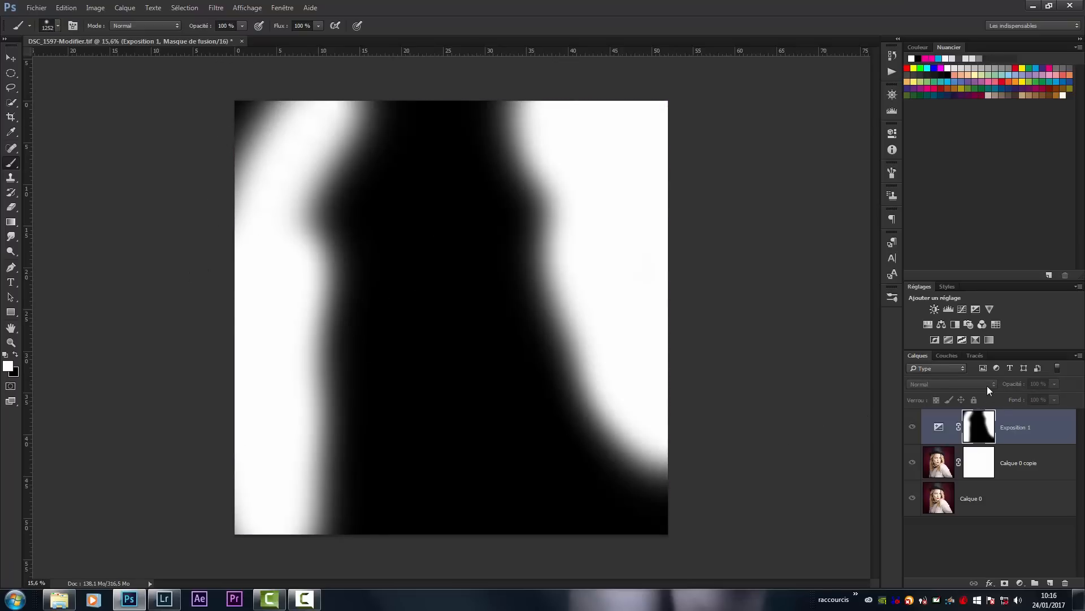
pyautogui.keyDown('alt'); pyautogui.click(983, 432); pyautogui.keyUp('alt')
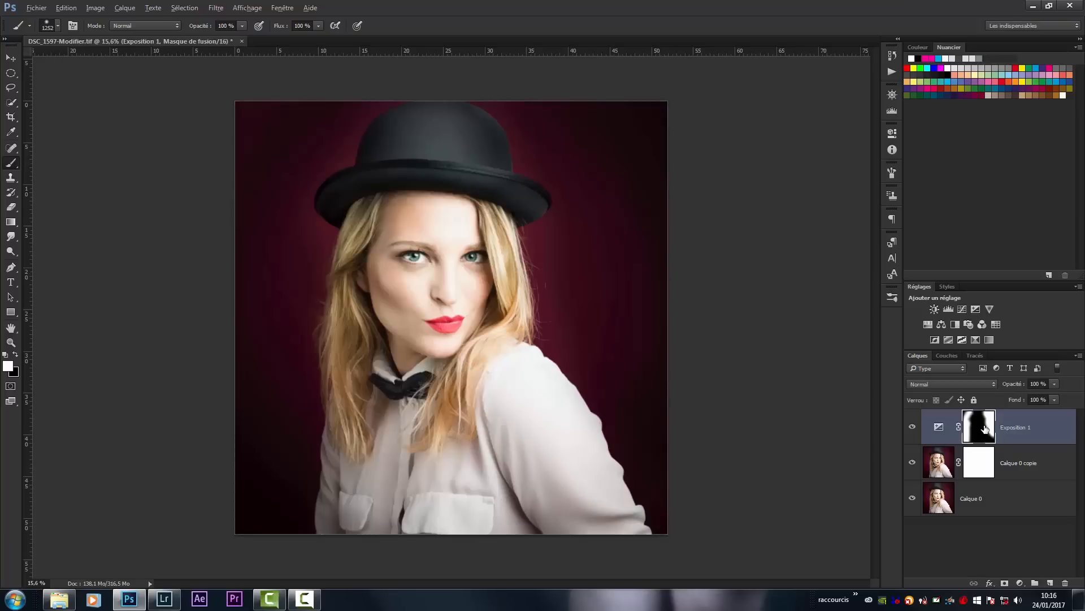
pyautogui.keyDown('alt'); pyautogui.click(985, 430); pyautogui.keyUp('alt')
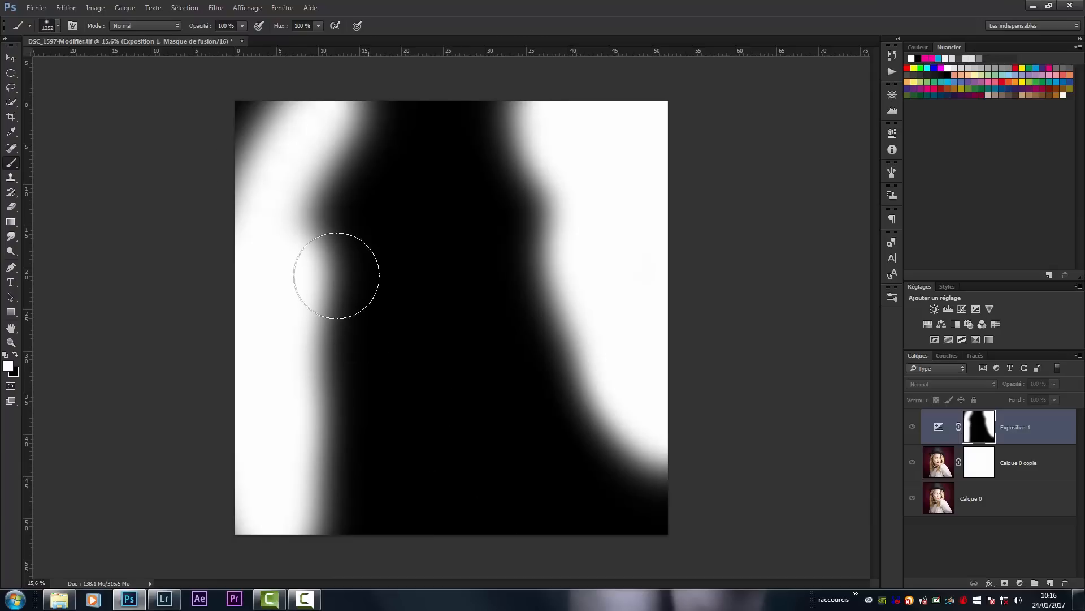
pyautogui.moveTo(252, 107)
pyautogui.mouseDown()
pyautogui.moveTo(206, 168)
pyautogui.moveTo(271, 89)
pyautogui.moveTo(275, 107)
pyautogui.moveTo(223, 162)
pyautogui.mouseUp()
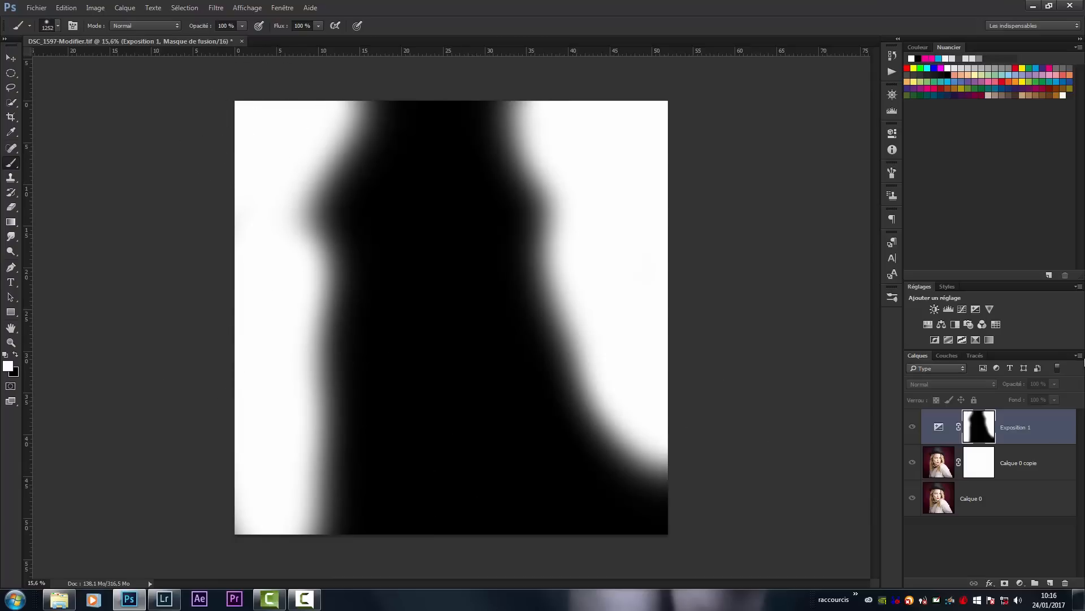
pyautogui.keyDown('alt'); pyautogui.click(991, 415); pyautogui.keyUp('alt')
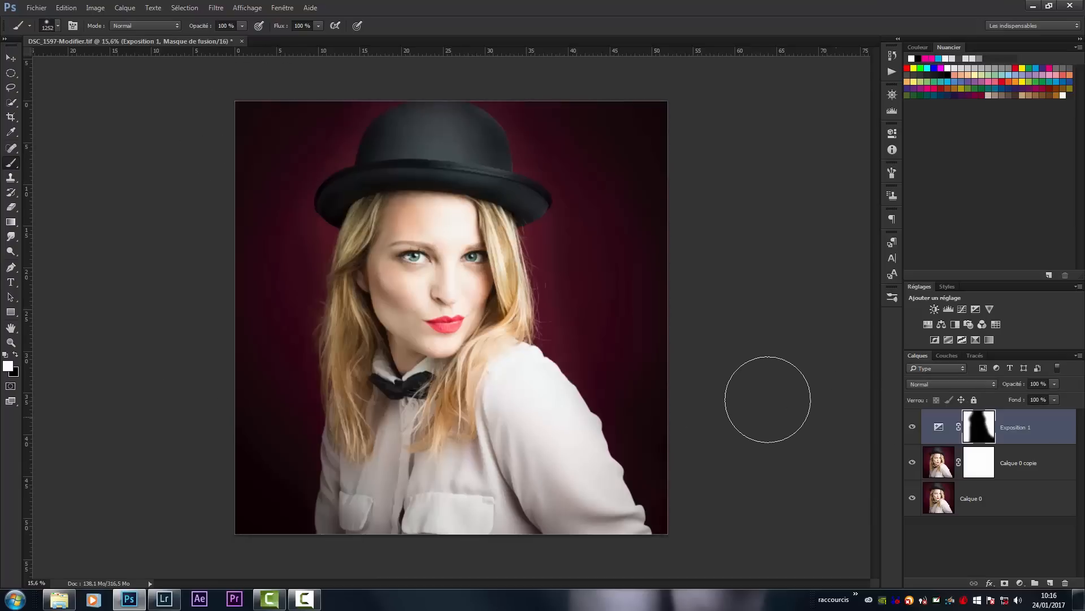
# - Try a lower layer opacity on Exposition 1 and restore it to 100%
pyautogui.click(1042, 435)
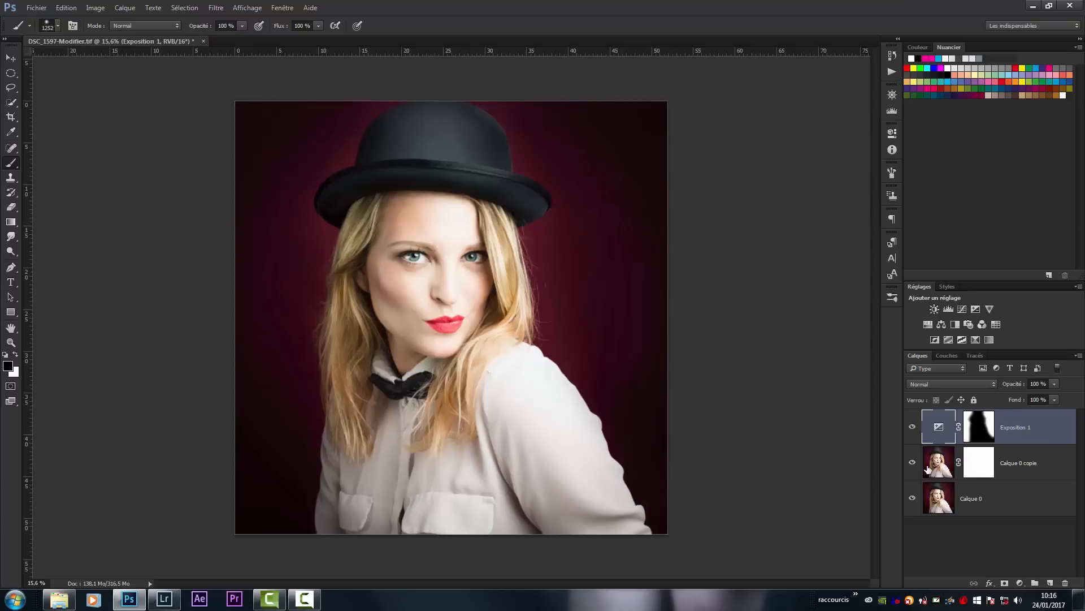
pyautogui.click(1055, 385)
pyautogui.moveTo(1052, 397); pyautogui.dragTo(984, 411)
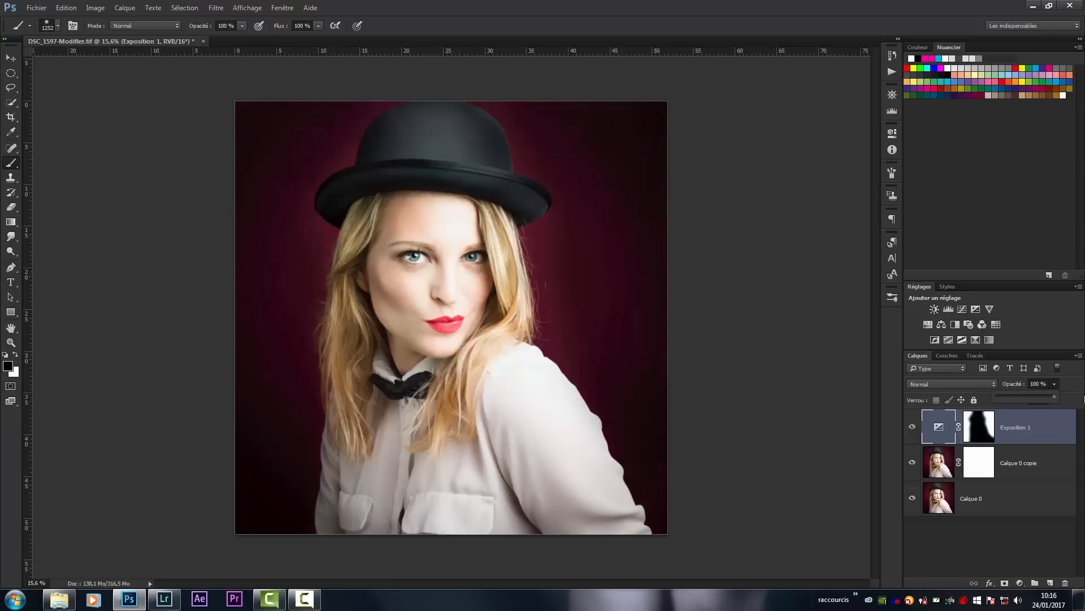
pyautogui.moveTo(1084, 399); pyautogui.dragTo(1073, 406)
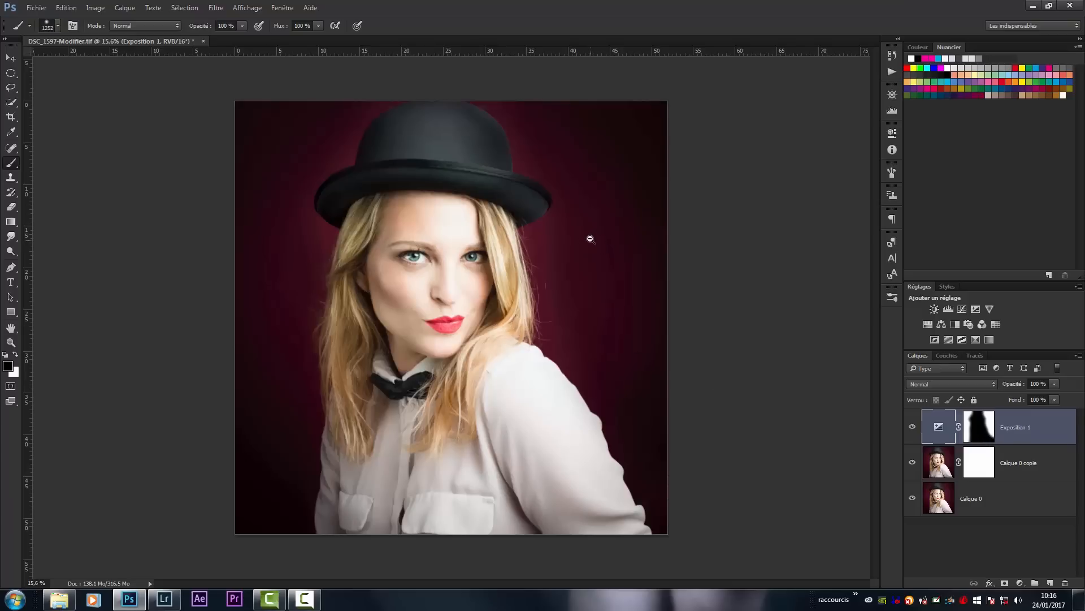
# - Inspect the darkened background around the woman's hat and hair up close and return to a view of the whole portrait
pyautogui.press('z')
pyautogui.moveTo(562, 243)
pyautogui.mouseDown()
pyautogui.moveTo(601, 252)
pyautogui.moveTo(590, 260)
pyautogui.moveTo(620, 257)
pyautogui.mouseUp()
pyautogui.press('b')
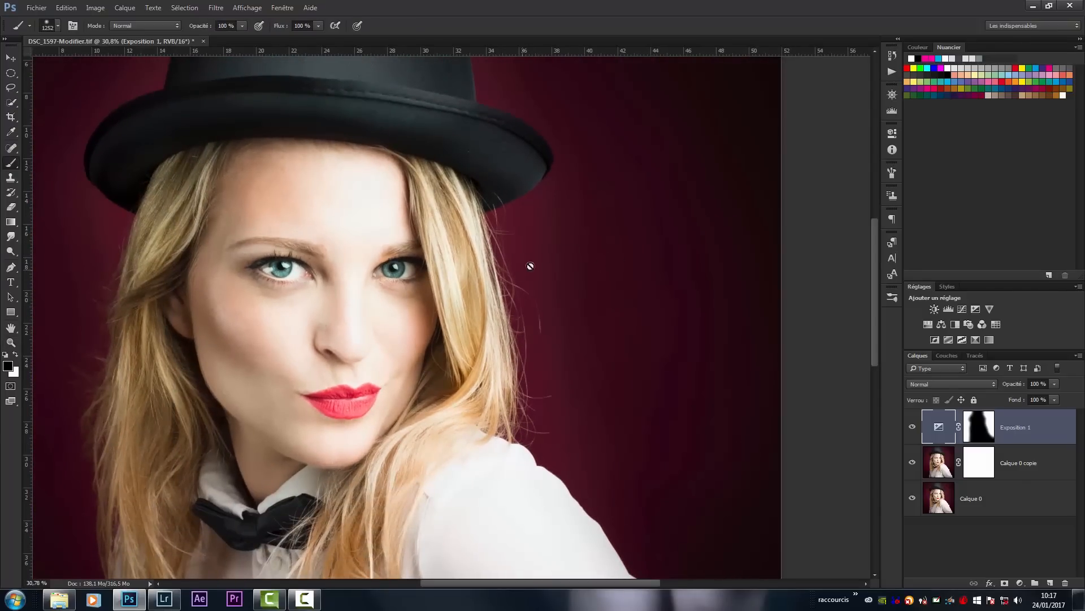
pyautogui.moveTo(416, 300); pyautogui.dragTo(565, 278)
pyautogui.press('z')
pyautogui.keyDown('alt'); pyautogui.click(600, 277); pyautogui.keyUp('alt')
pyautogui.press('b')
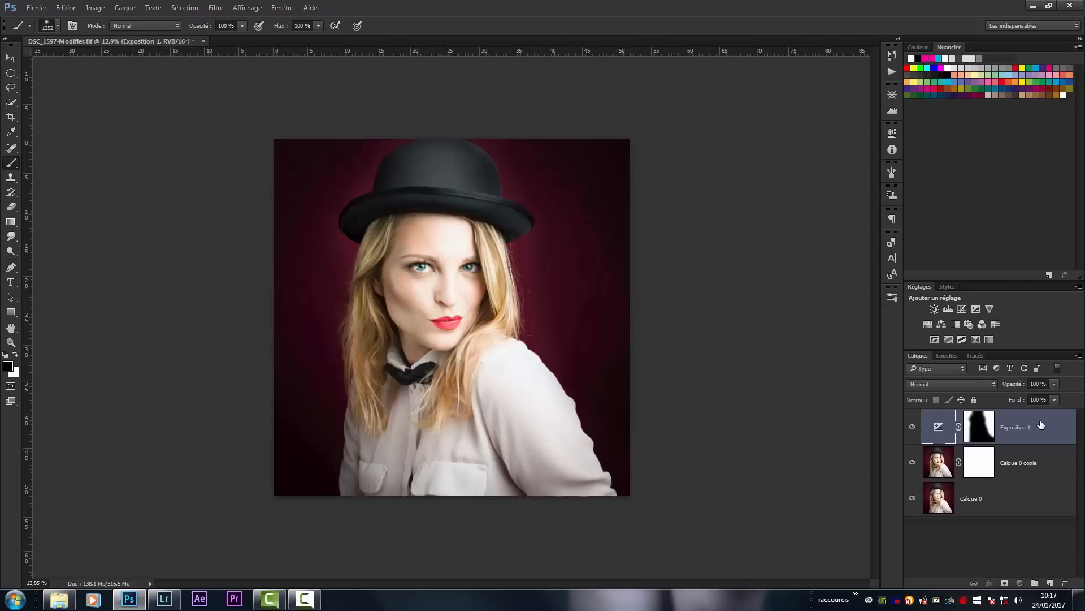
# - Try Exposition 1 at 34% layer opacity, set its exposure to -6.45, and restore the layer opacity to 100%
pyautogui.click(1055, 385)
pyautogui.moveTo(1002, 405)
pyautogui.mouseDown()
pyautogui.moveTo(987, 411)
pyautogui.moveTo(1016, 399)
pyautogui.mouseUp()
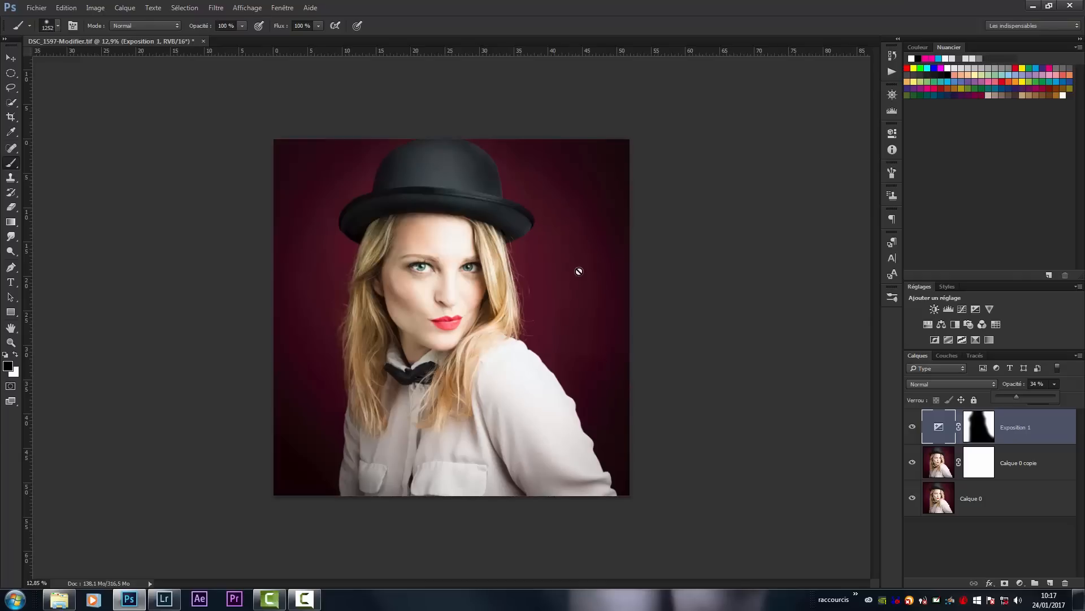
pyautogui.doubleClick(938, 428)
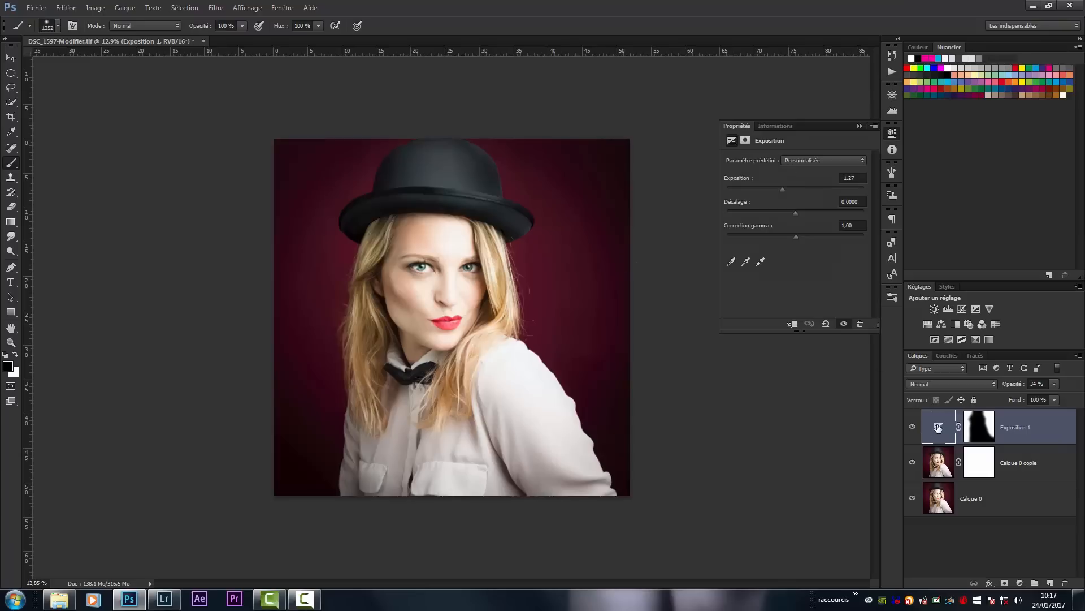
pyautogui.moveTo(782, 190); pyautogui.dragTo(752, 189)
pyautogui.moveTo(1043, 396); pyautogui.dragTo(1084, 403)
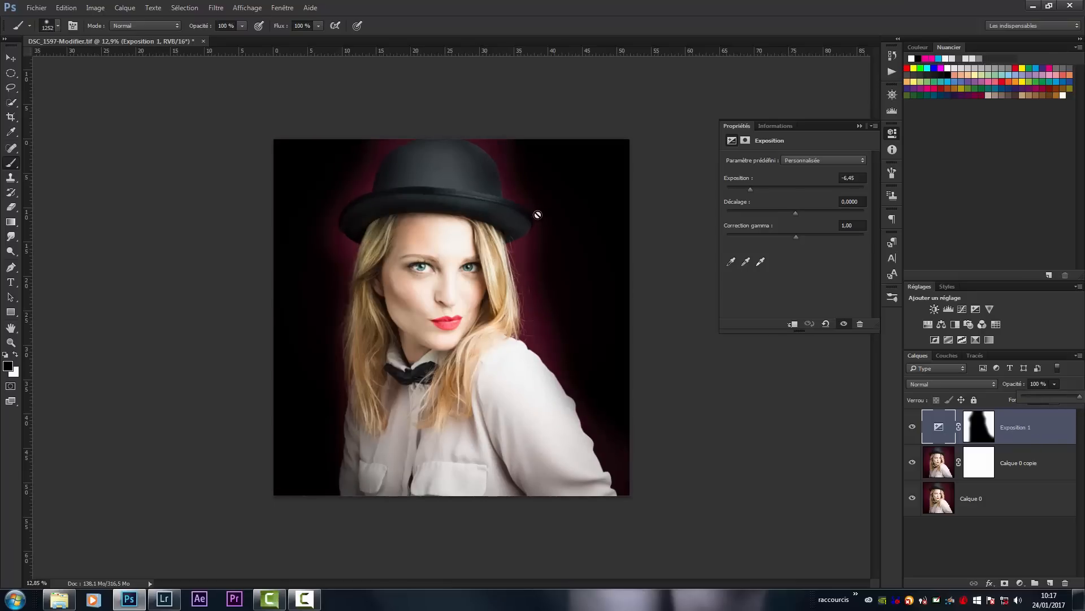
# - Check the hat's edge against the black background, lower the Exposition 1 layer's opacity to 18%, and collapse its exposure settings
pyautogui.press('z')
pyautogui.moveTo(523, 172)
pyautogui.mouseDown()
pyautogui.moveTo(574, 182)
pyautogui.moveTo(565, 175)
pyautogui.mouseUp()
pyautogui.press('b')
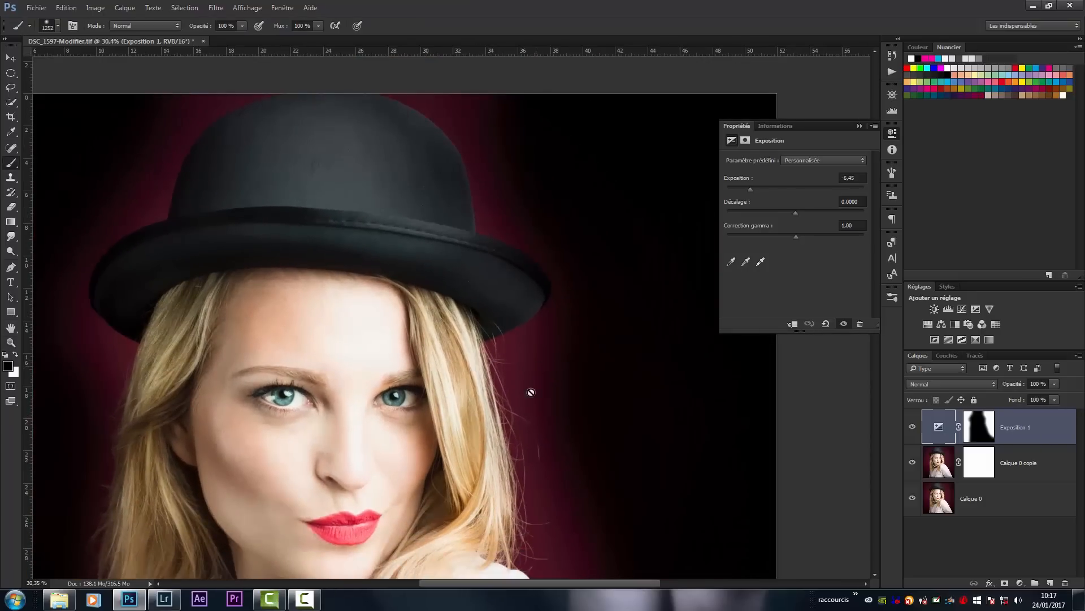
pyautogui.press('z')
pyautogui.moveTo(557, 346); pyautogui.dragTo(530, 383)
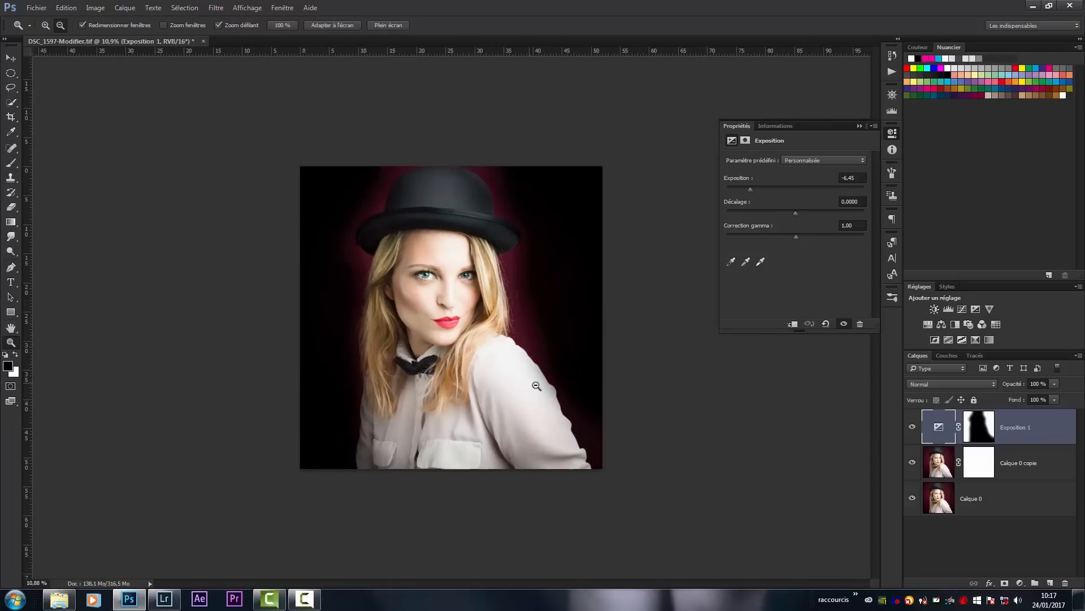
pyautogui.press('b')
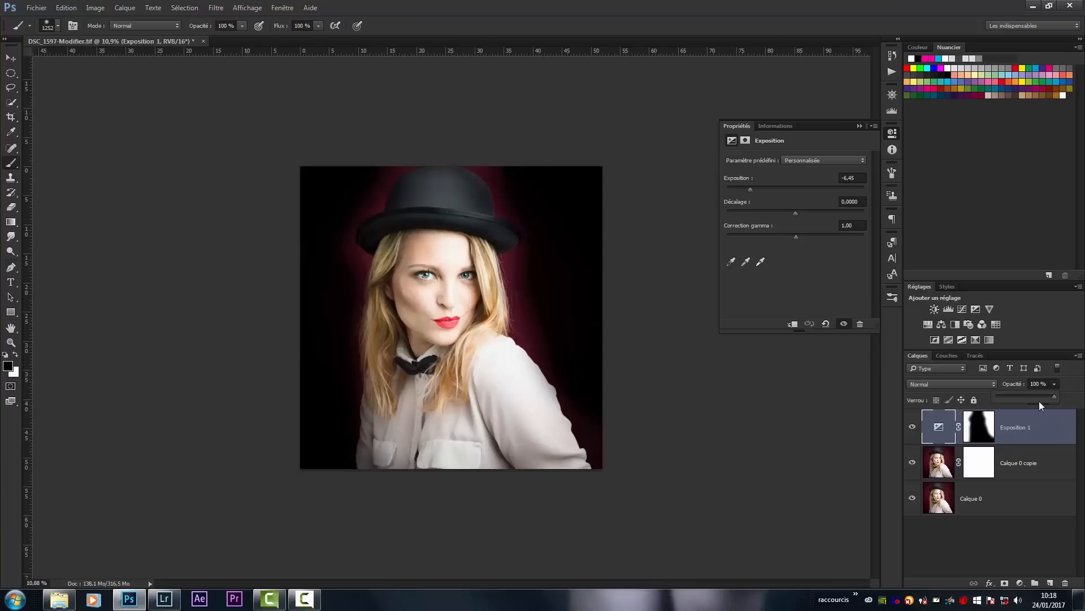
pyautogui.moveTo(1013, 396); pyautogui.dragTo(1012, 395)
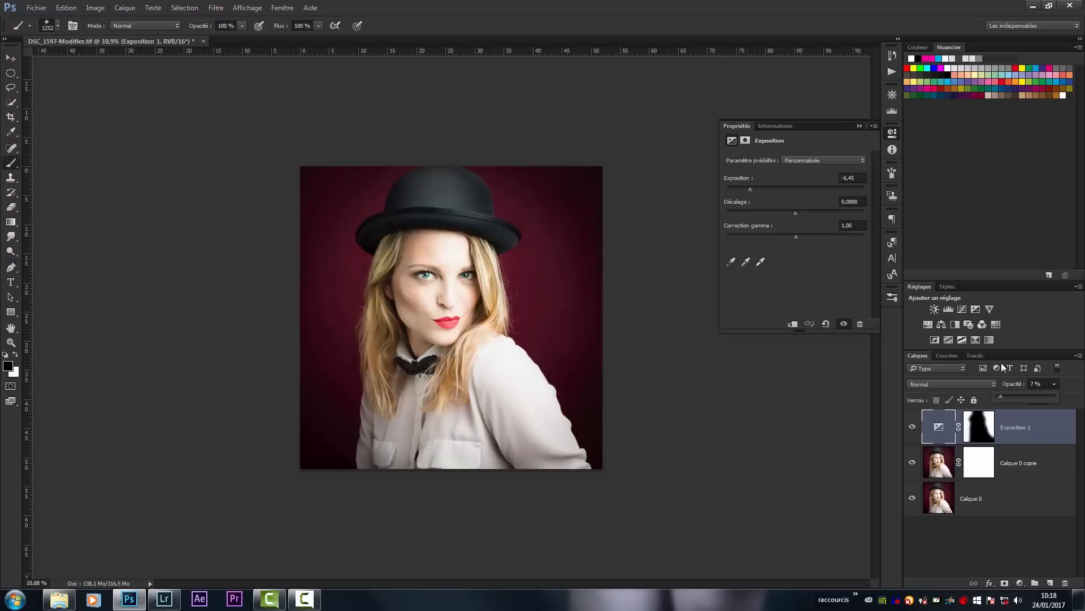
pyautogui.click(860, 126)
# - Compare the portrait with and without the Exposition 1 layer by toggling its visibility repeatedly
pyautogui.click(912, 428)
pyautogui.click(912, 427)
pyautogui.click(912, 428)
pyautogui.click(913, 427)
pyautogui.click(913, 428)
pyautogui.click(913, 428)
pyautogui.click(913, 428)
pyautogui.click(913, 429)
pyautogui.click(913, 429)
pyautogui.click(912, 426)
pyautogui.doubleClick(939, 425)
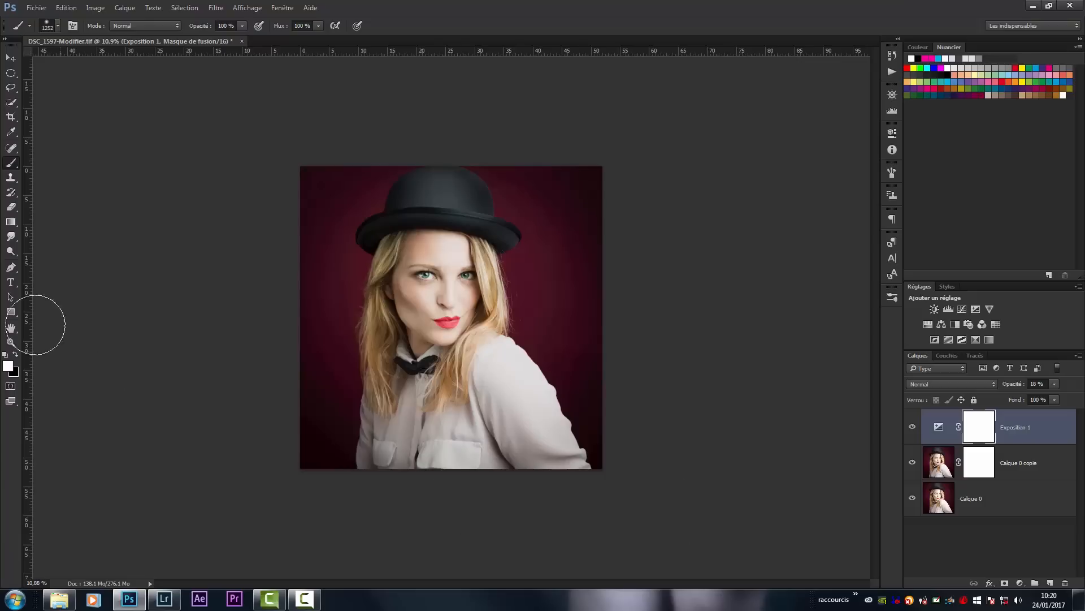
# - Try a white-to-black radial gradient from the top to the bottom of the Exposition 1 mask, compare its effect, and undo it
pyautogui.click(10, 223)
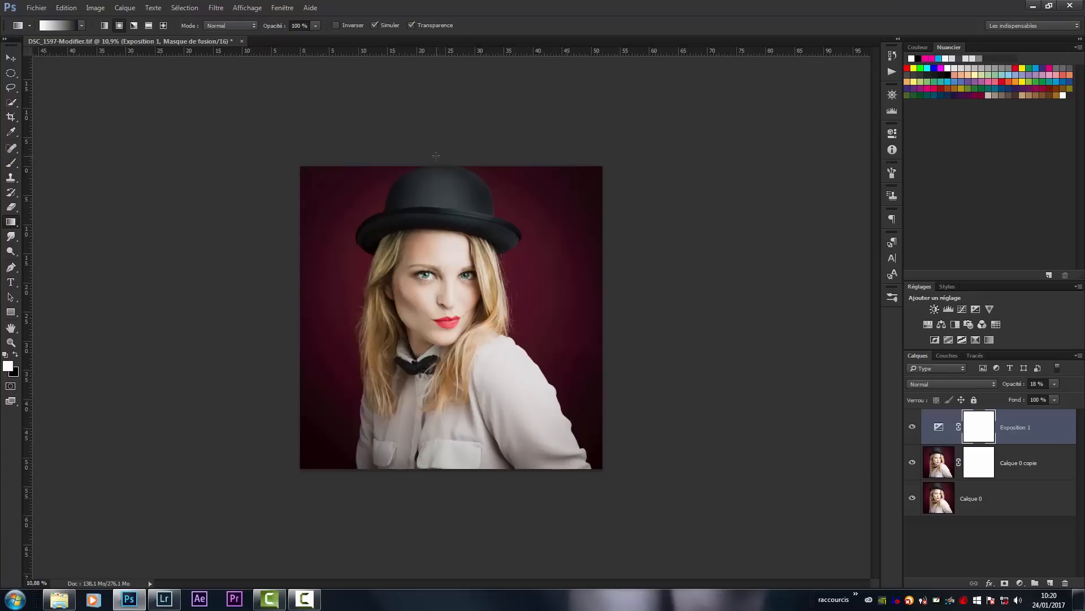
pyautogui.moveTo(442, 151); pyautogui.dragTo(444, 533)
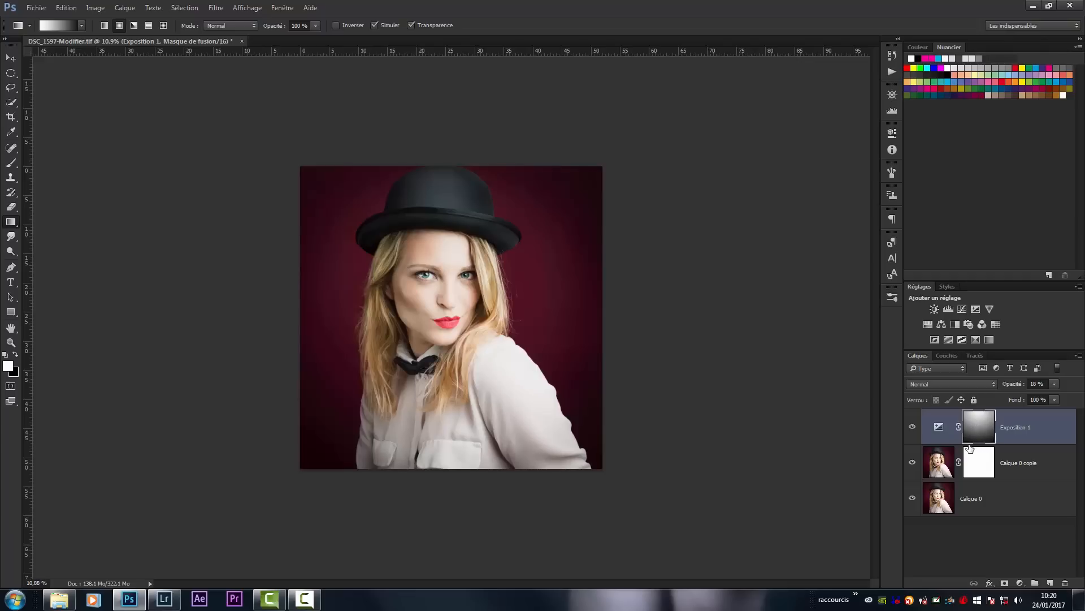
pyautogui.click(913, 438)
pyautogui.click(913, 438)
pyautogui.click(914, 439)
pyautogui.click(913, 439)
pyautogui.click(911, 439)
pyautogui.click(911, 441)
pyautogui.click(910, 443)
pyautogui.click(911, 429)
pyautogui.click(910, 436)
pyautogui.hotkey('ctrl', 'z')
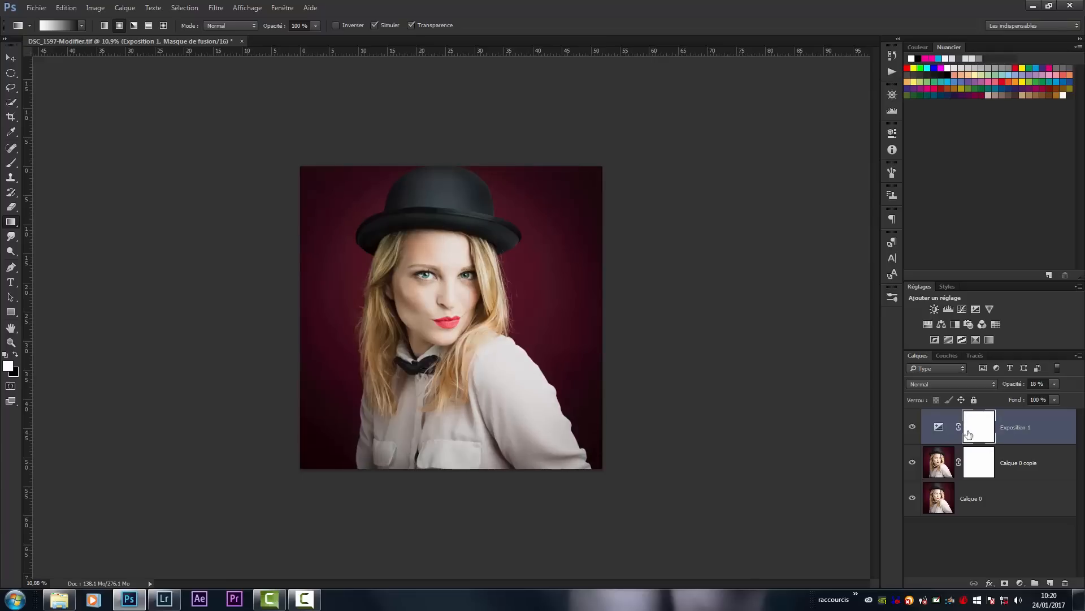
# - Select the upper part of the portrait, from above the hat down to the chest, with the Polygonal Lasso
pyautogui.click(14, 89)
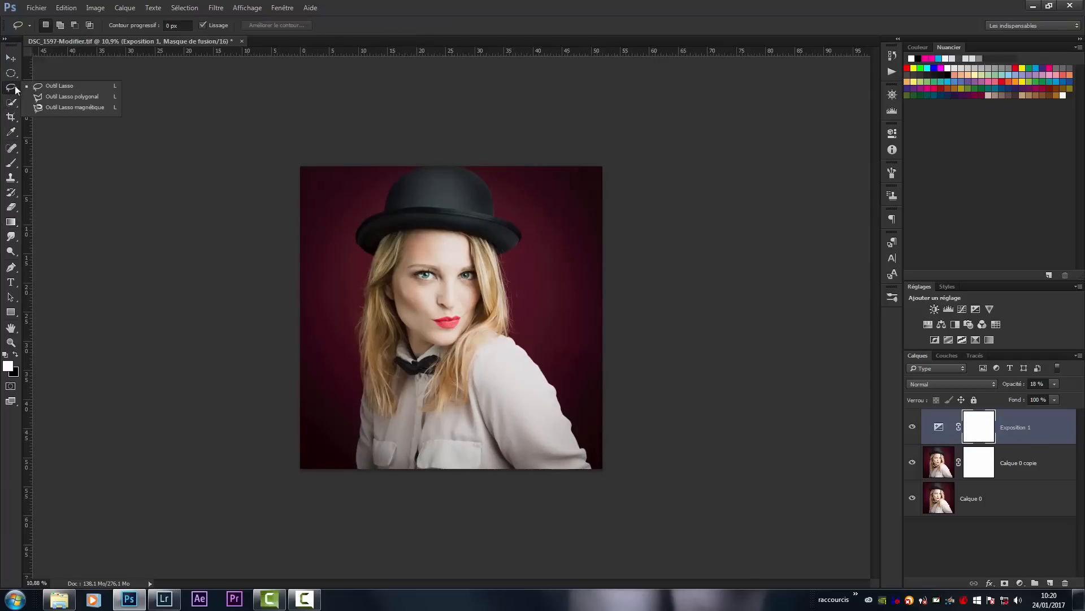
pyautogui.click(35, 99)
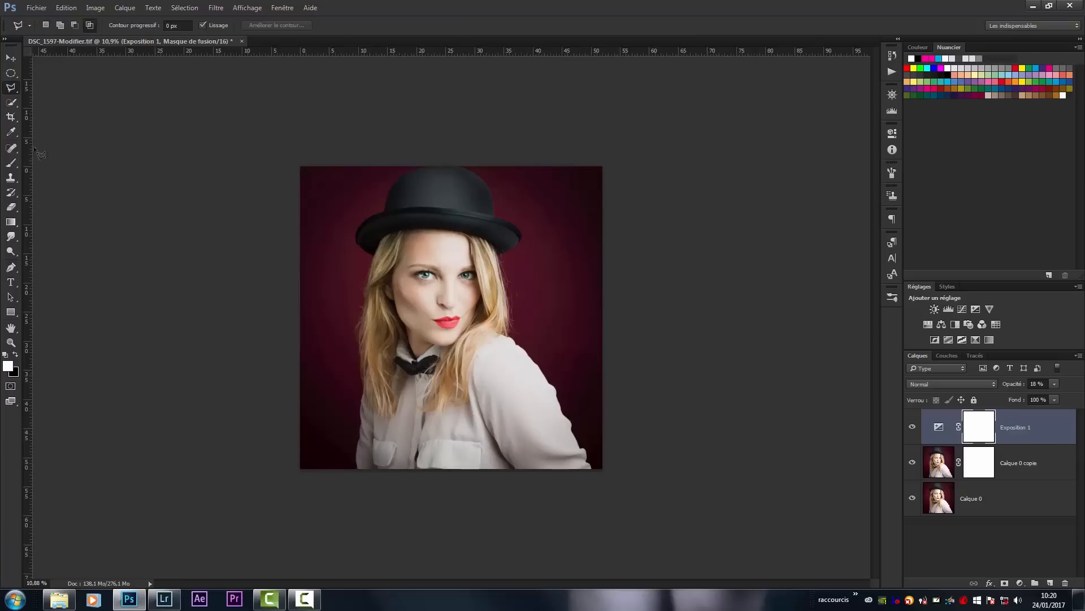
pyautogui.click(269, 382)
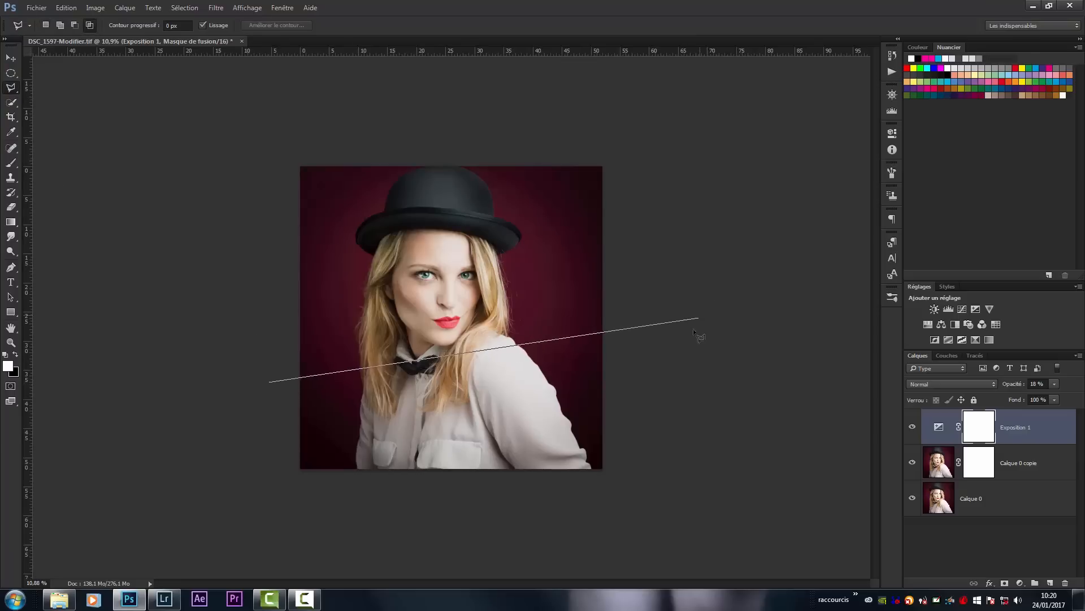
pyautogui.click(697, 384)
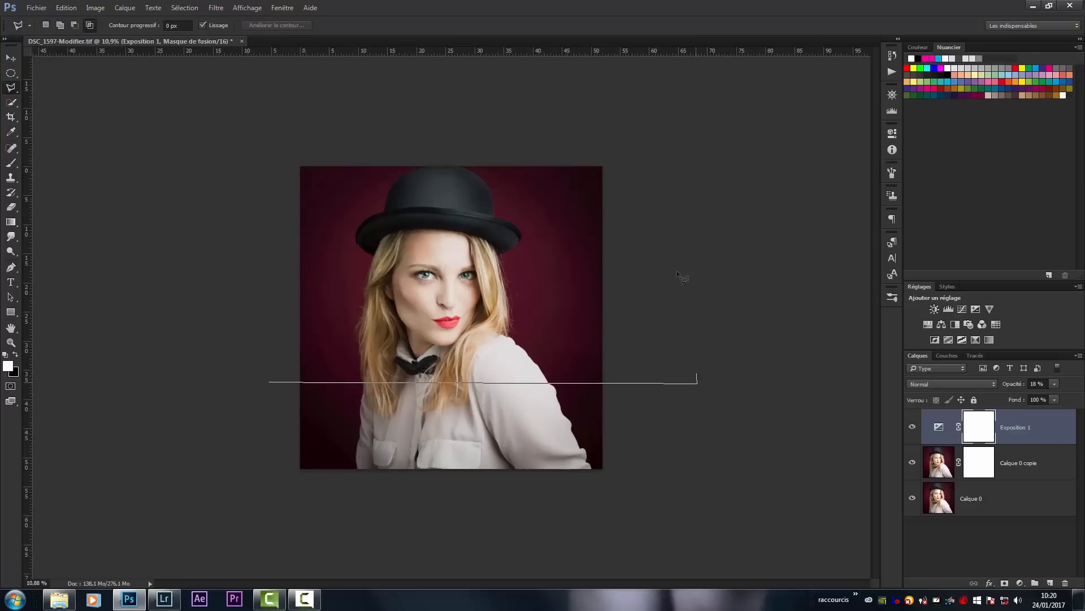
pyautogui.click(624, 98)
pyautogui.click(205, 102)
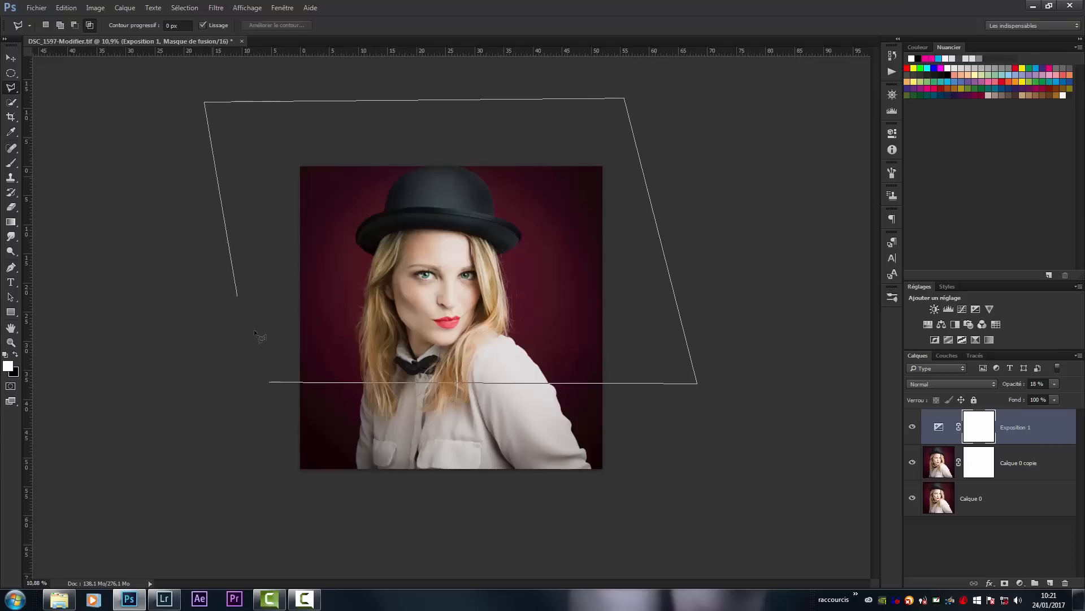
pyautogui.click(269, 382)
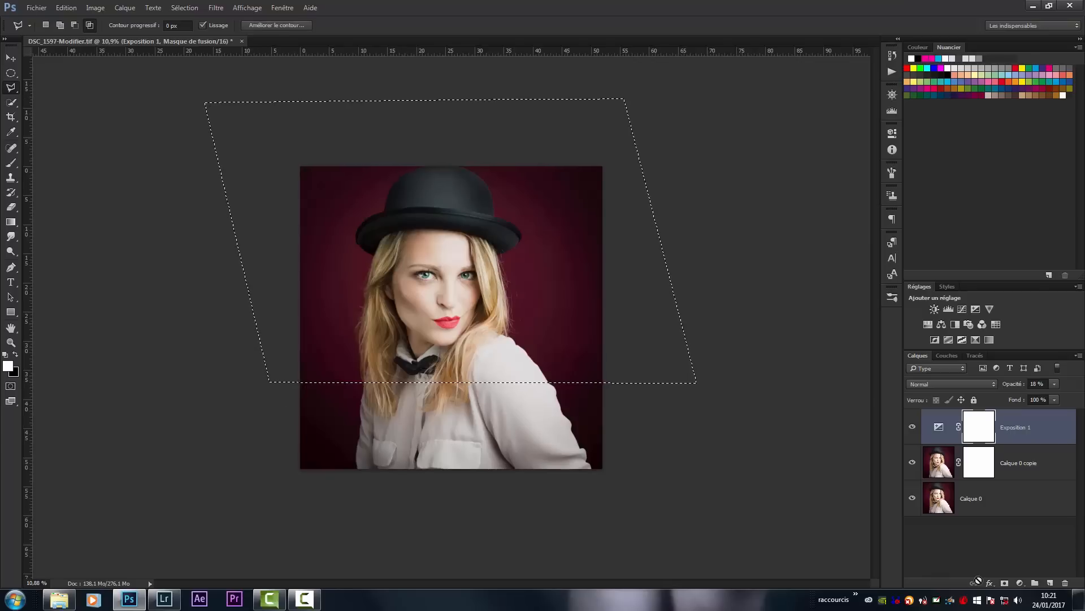
# - Fill the selected area of the Exposition 1 mask with black (Noir) at 100% opacity and deselect
pyautogui.hotkey('shift', 'BackSpace')
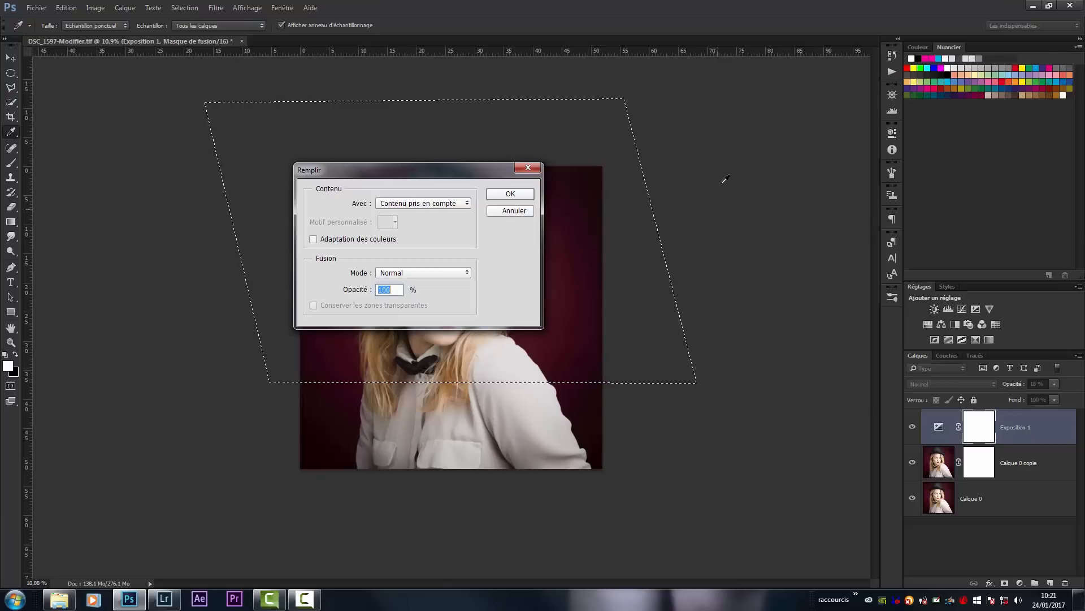
pyautogui.click(459, 204)
pyautogui.click(422, 277)
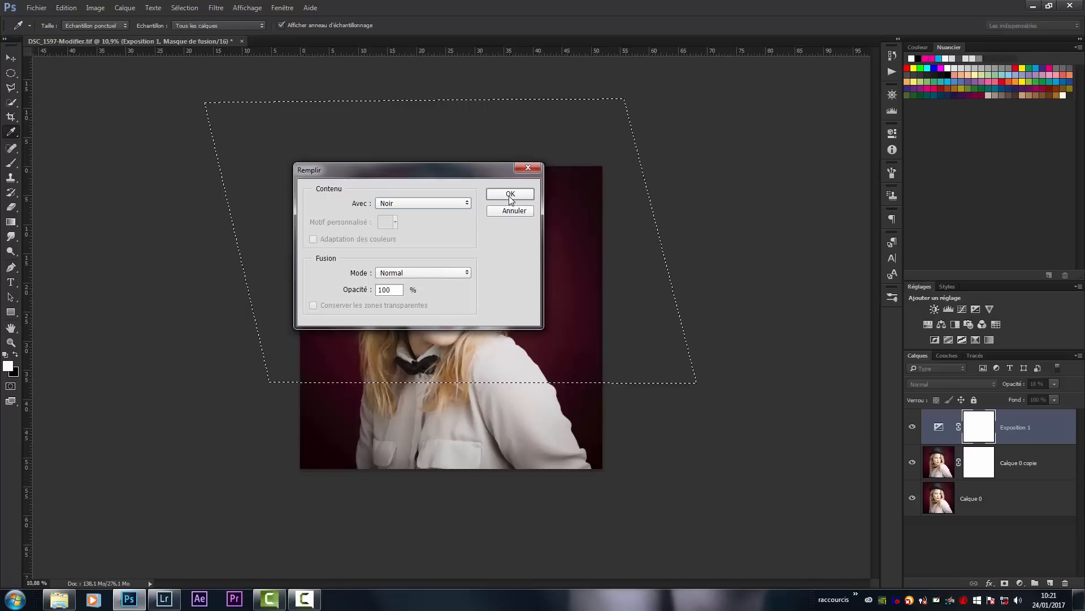
pyautogui.click(511, 197)
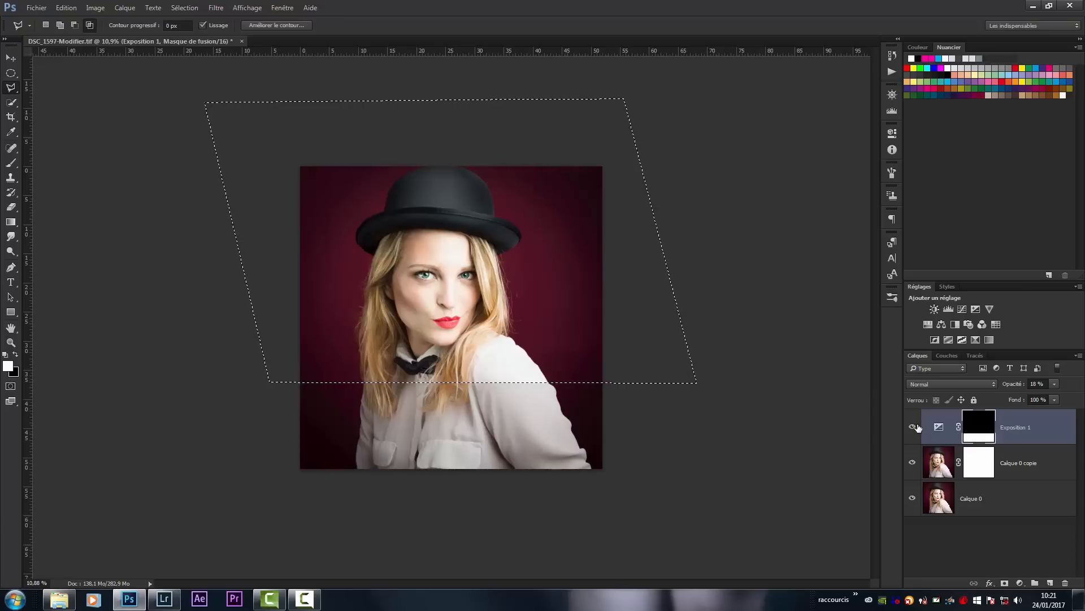
pyautogui.hotkey('ctrl', 'd')
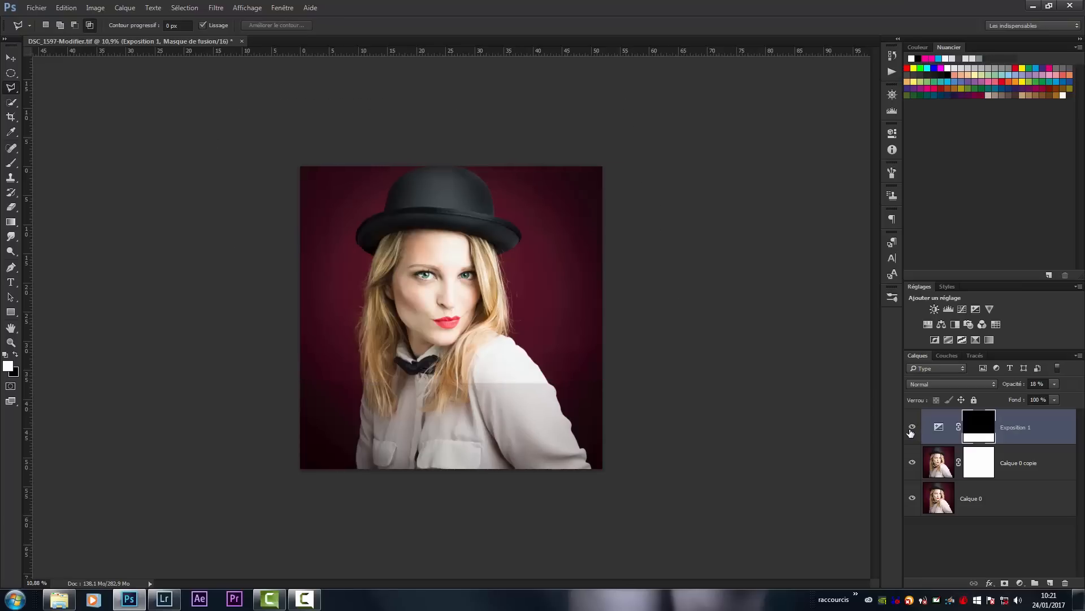
# - Examine the hard edge across the blouse and return the Exposition 1 mask to plain white
pyautogui.press('z')
pyautogui.moveTo(479, 380)
pyautogui.mouseDown()
pyautogui.moveTo(566, 412)
pyautogui.moveTo(501, 416)
pyautogui.moveTo(528, 412)
pyautogui.mouseUp()
pyautogui.press('l')
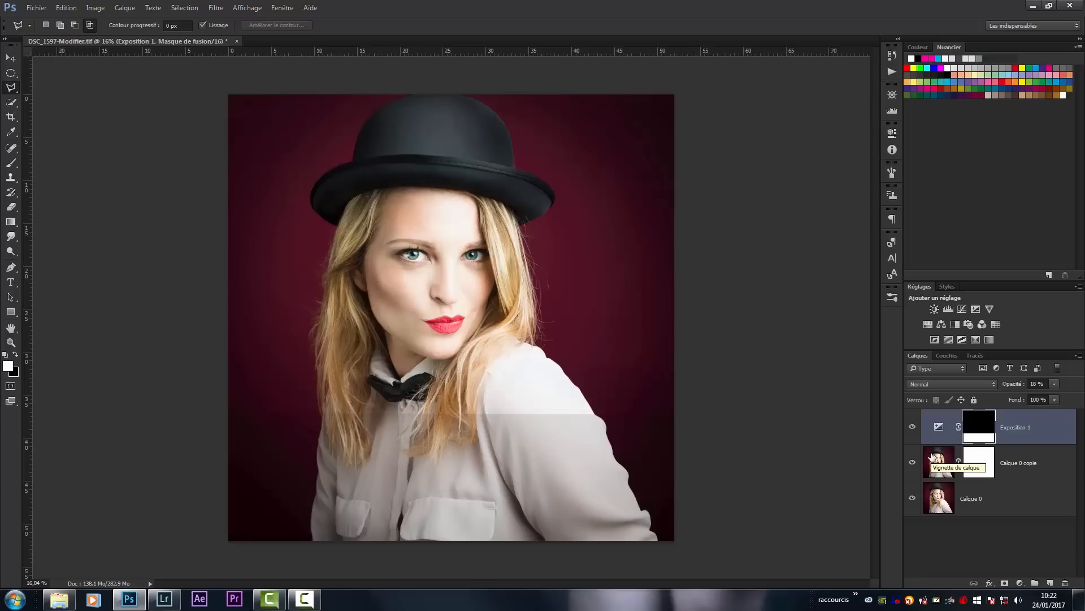
pyautogui.hotkey('ctrl', 'i')
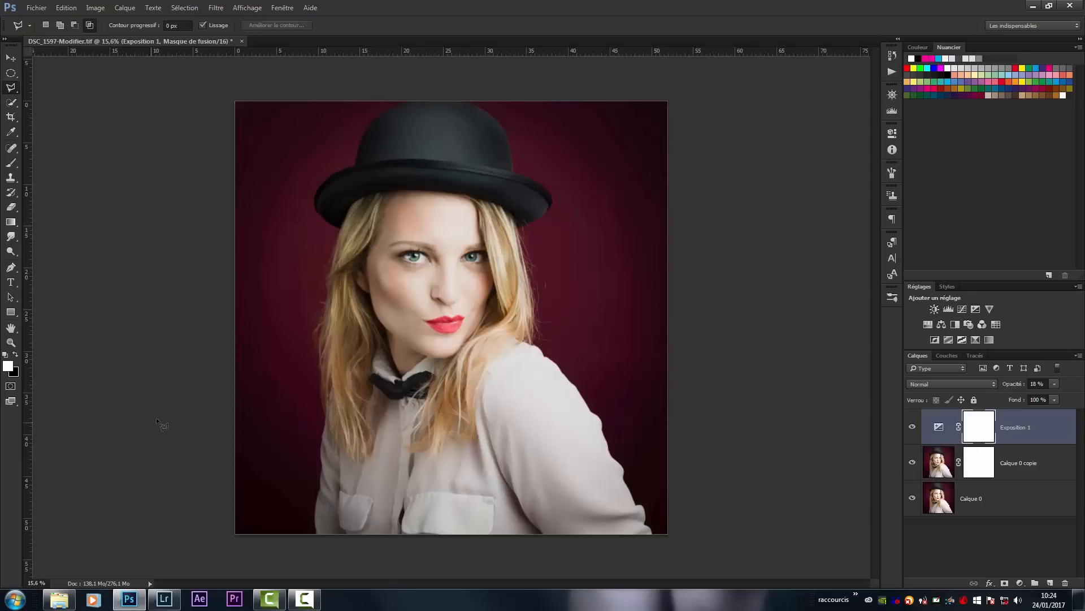
# - Outline the portrait above the chest again with a four-sided Polygonal Lasso selection extending beyond the image edges
pyautogui.click(797, 408)
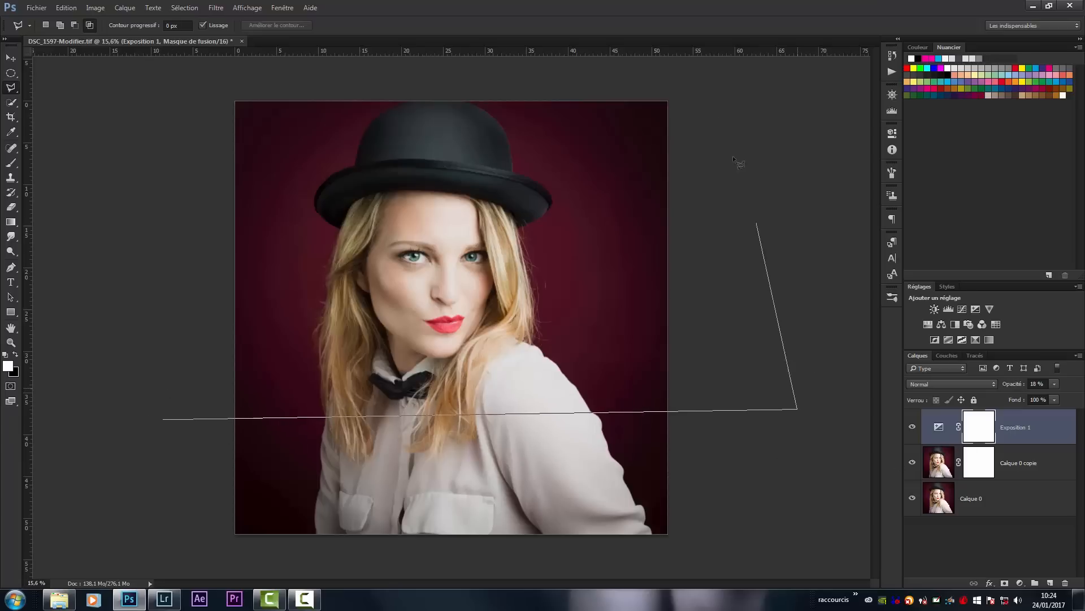
pyautogui.click(716, 85)
pyautogui.click(197, 88)
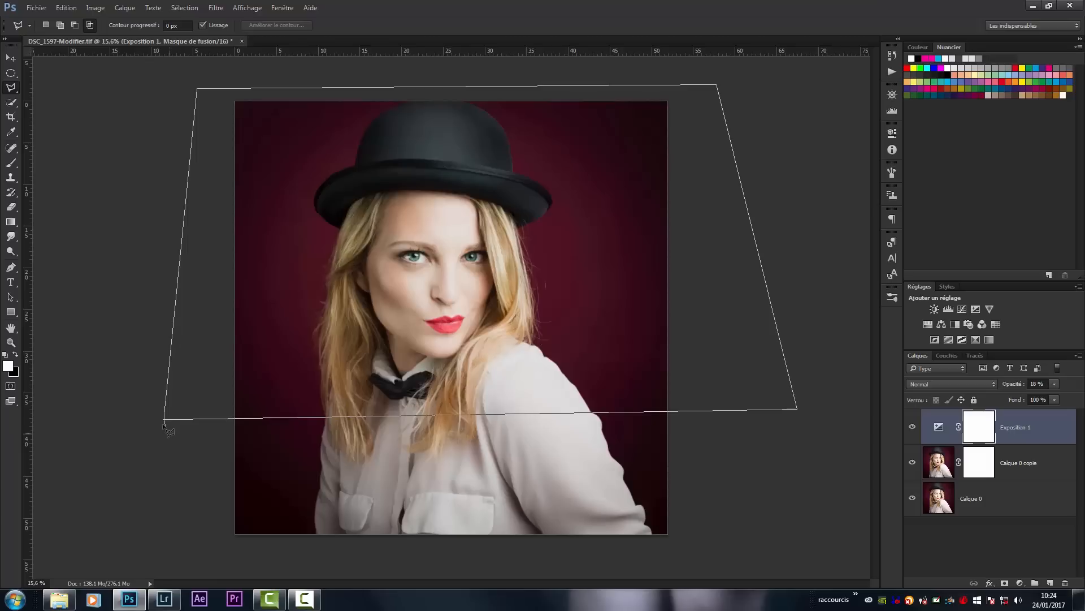
pyautogui.click(166, 422)
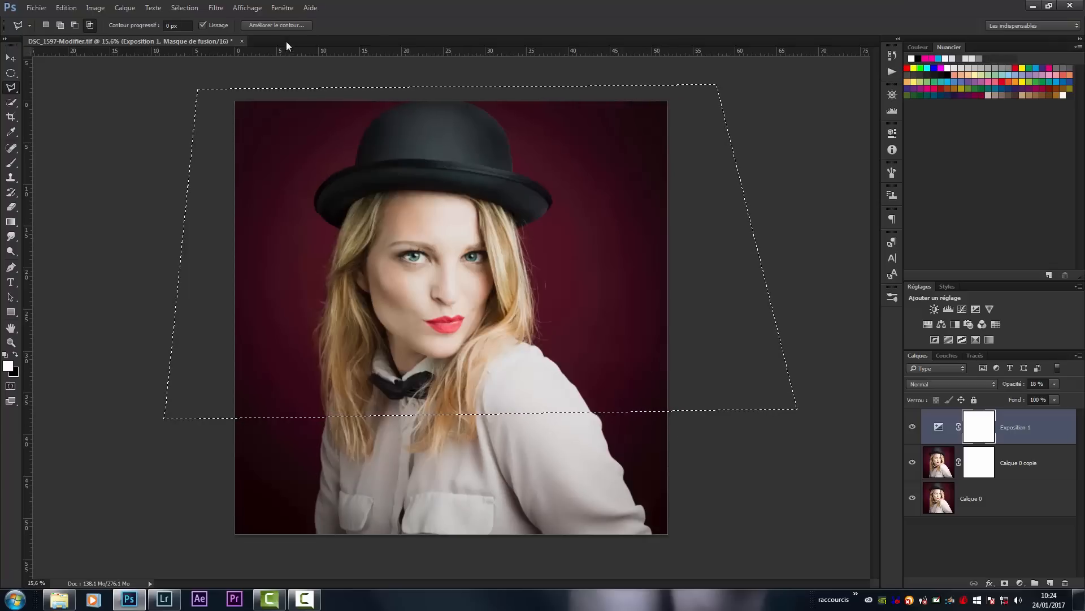
# - Soften the selection's boundary by adding feathering (Contour progressif) through Refine Edge
pyautogui.click(283, 24)
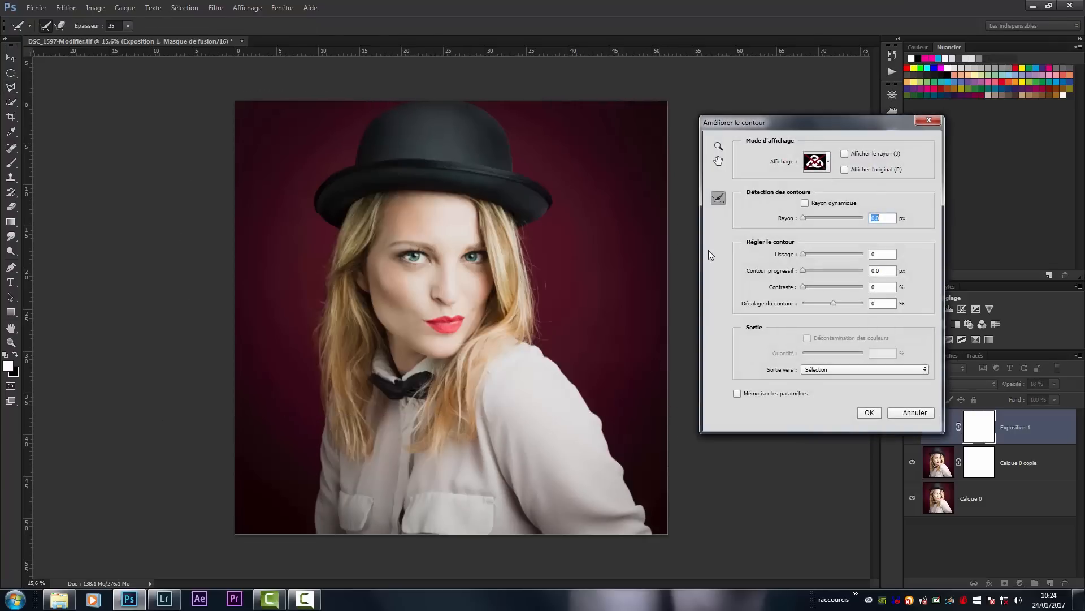
pyautogui.moveTo(816, 270); pyautogui.dragTo(820, 271)
pyautogui.click(874, 413)
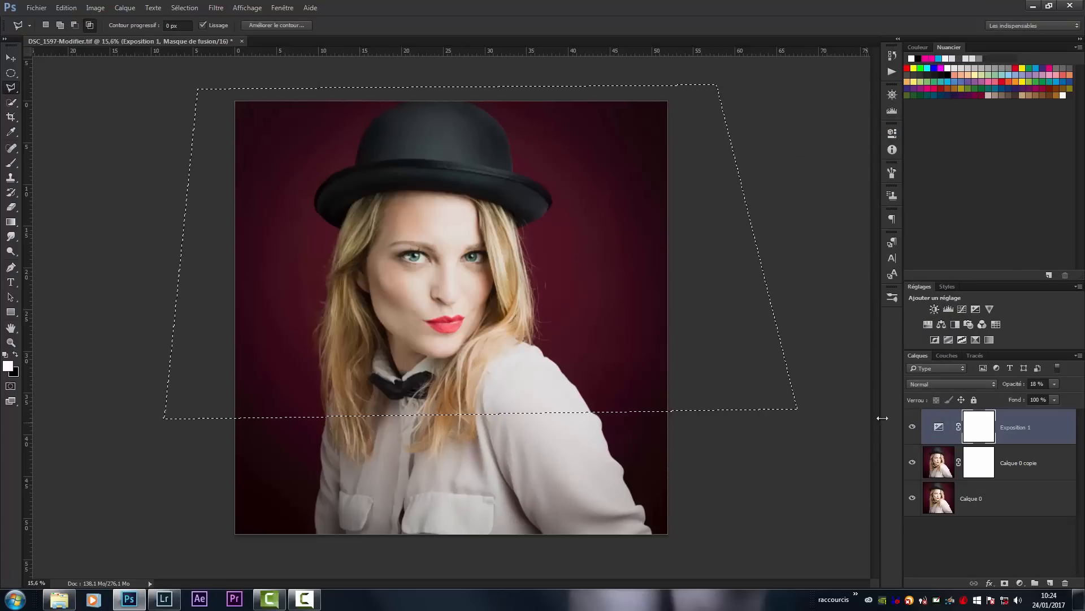
# - Fill the feathered selection with black (Noir) at 100% opacity in the Exposition 1 mask and remove the selection
pyautogui.press('shift')
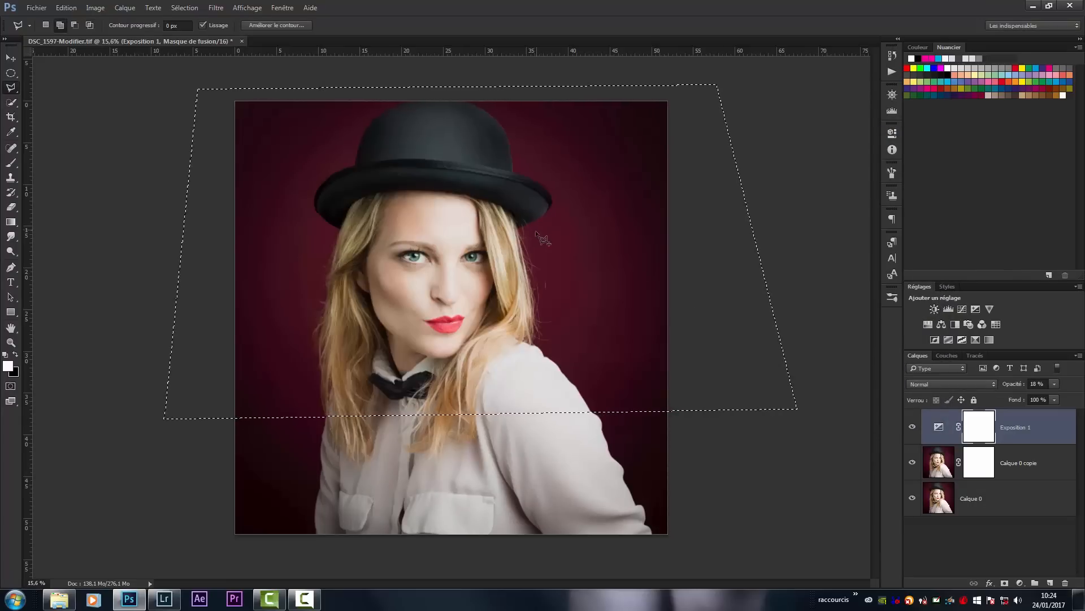
pyautogui.hotkey('shift', 'F5')
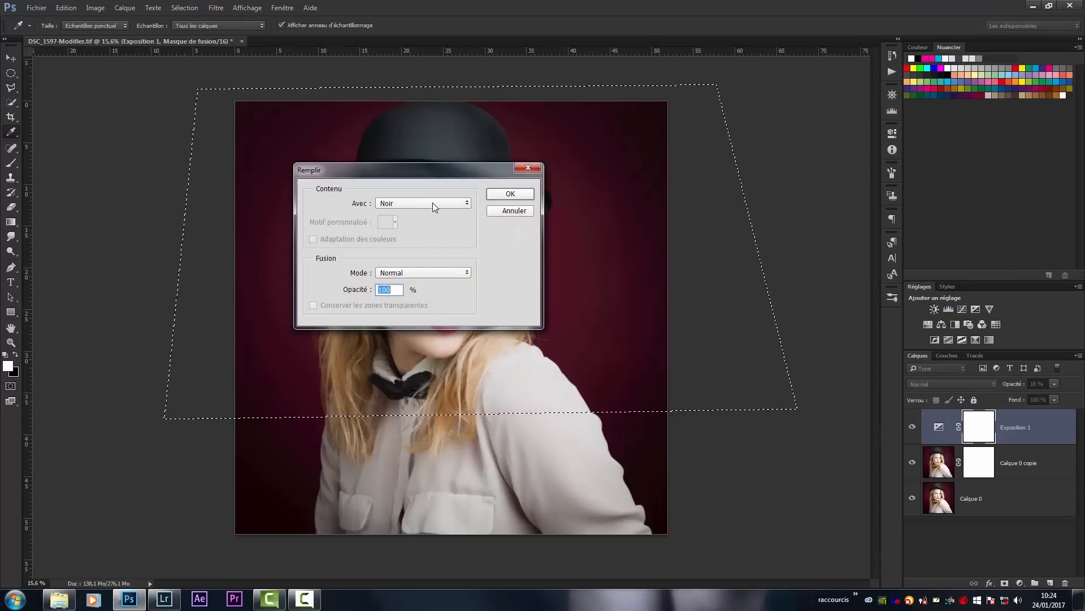
pyautogui.click(501, 194)
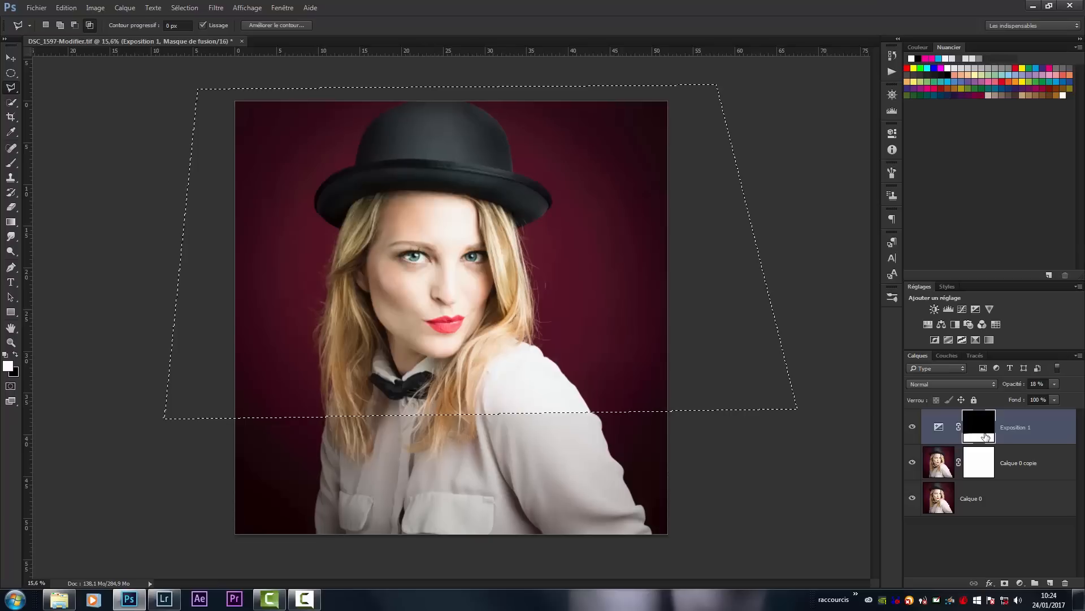
pyautogui.hotkey('ctrl', 'd')
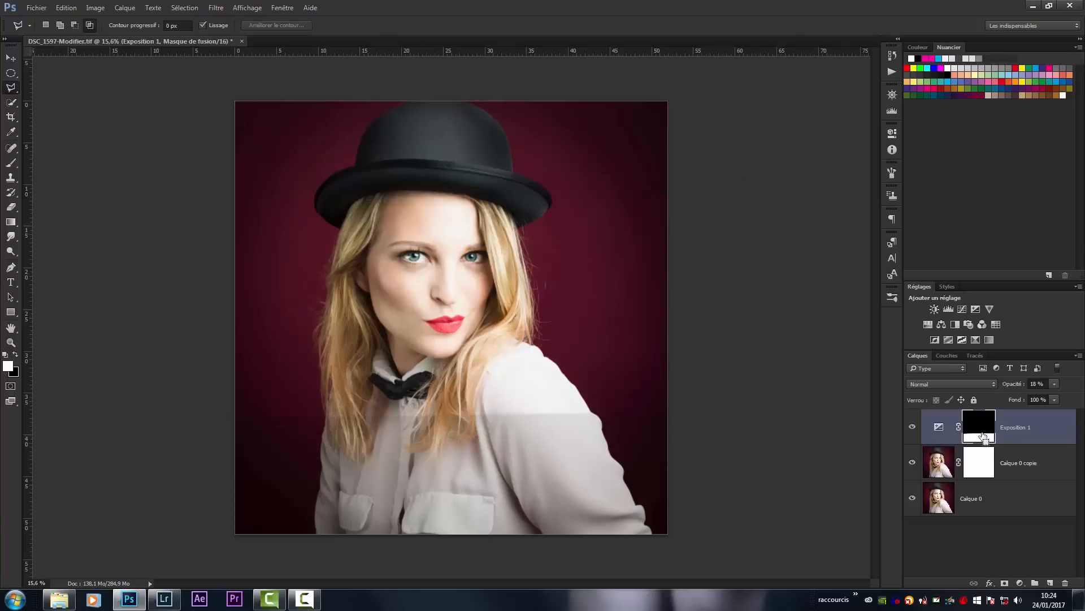
# - Magnify the blouse below the shoulder to examine the mask's softened transition line
pyautogui.press('z')
pyautogui.moveTo(531, 412); pyautogui.dragTo(610, 456)
pyautogui.press('l')
pyautogui.moveTo(571, 398); pyautogui.dragTo(489, 218)
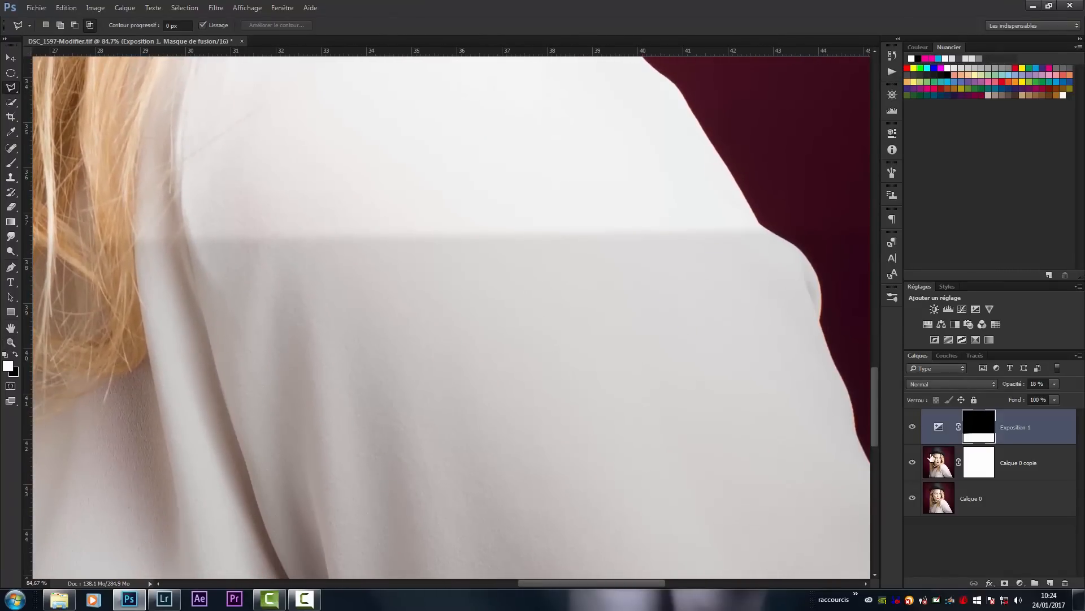
# - Display the Exposition 1 mask on its own and examine the feathered transition between its black and white areas
pyautogui.keyDown('alt'); pyautogui.click(981, 426); pyautogui.keyUp('alt')
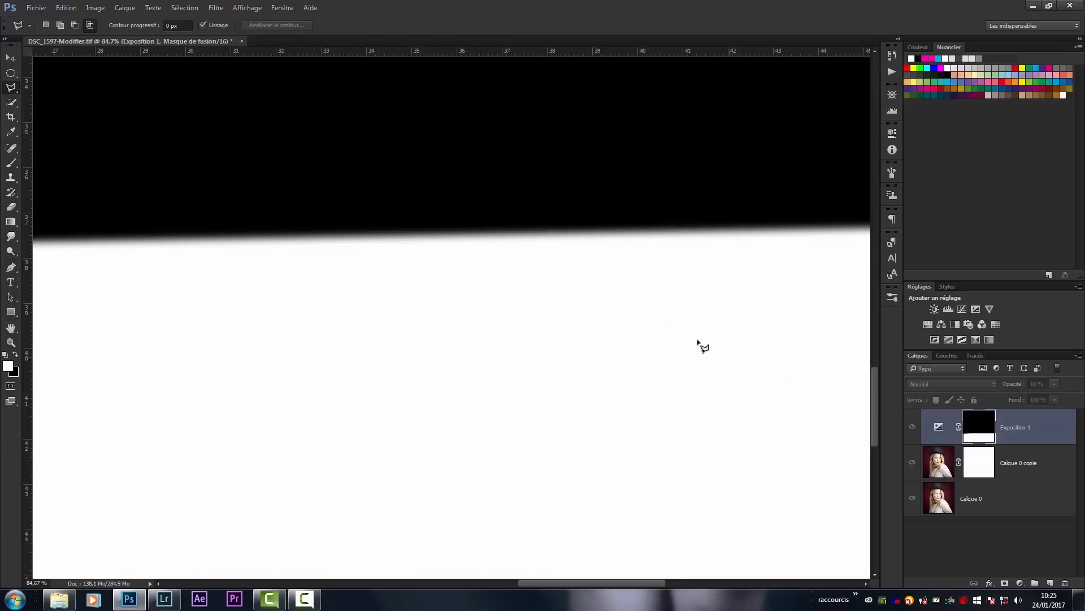
pyautogui.press('z')
pyautogui.moveTo(633, 311)
pyautogui.mouseDown()
pyautogui.moveTo(649, 305)
pyautogui.moveTo(689, 326)
pyautogui.mouseUp()
pyautogui.scroll(5, 673, 356)
pyautogui.press('l')
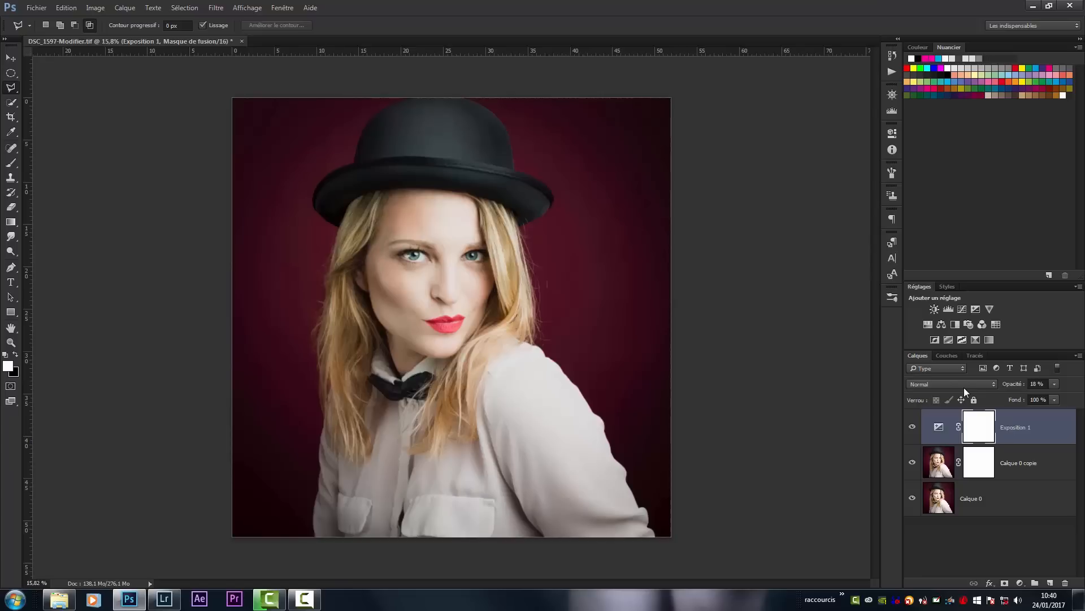
# - Hide the Exposition 1 adjustment layer
pyautogui.click(958, 385)
pyautogui.click(958, 385)
pyautogui.click(913, 426)
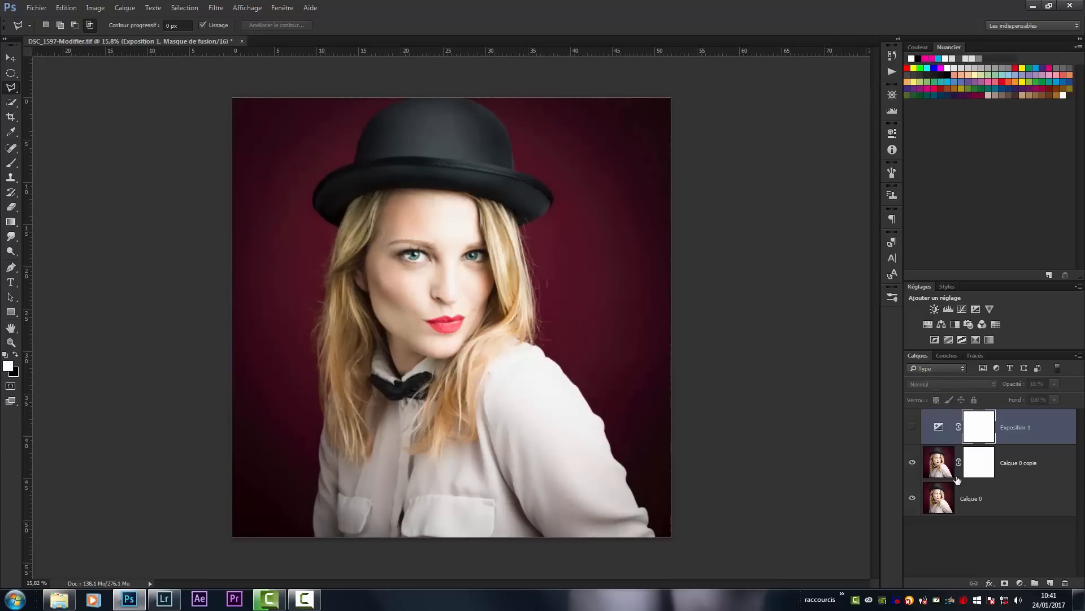
# - Convert the bottom layer Calque 0 to black and white using the default preset (Par défaut)
pyautogui.click(939, 467)
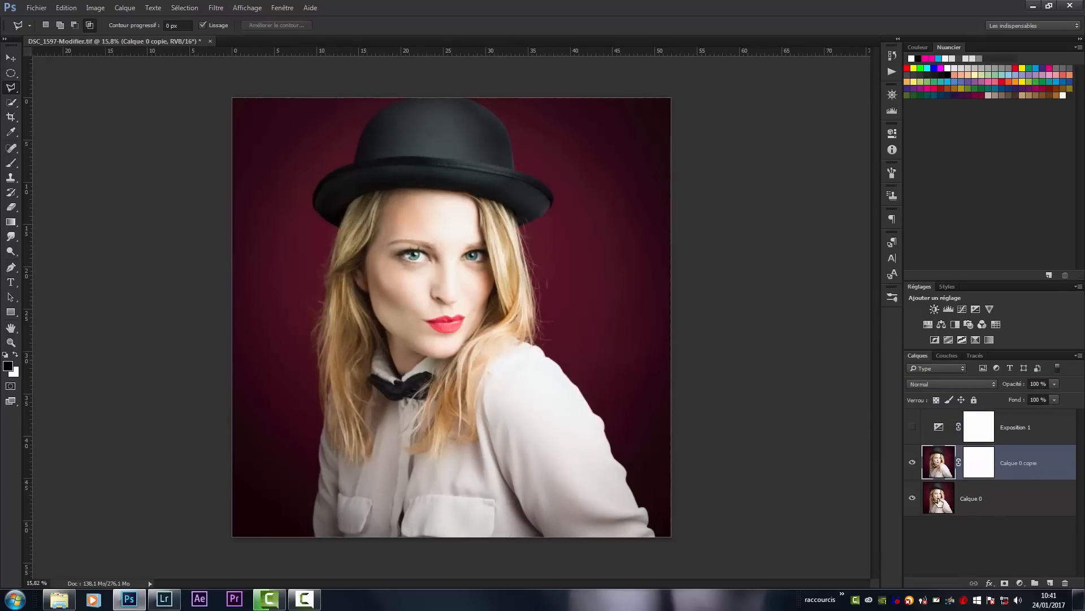
pyautogui.click(939, 500)
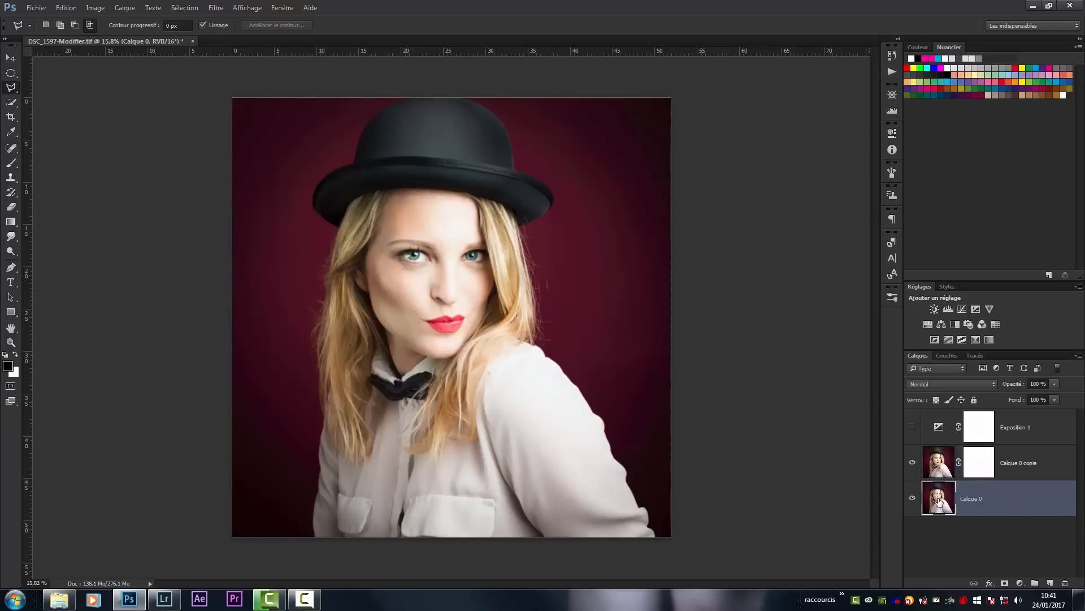
pyautogui.hotkey('ctrl', 'alt', 'shift', 'b')
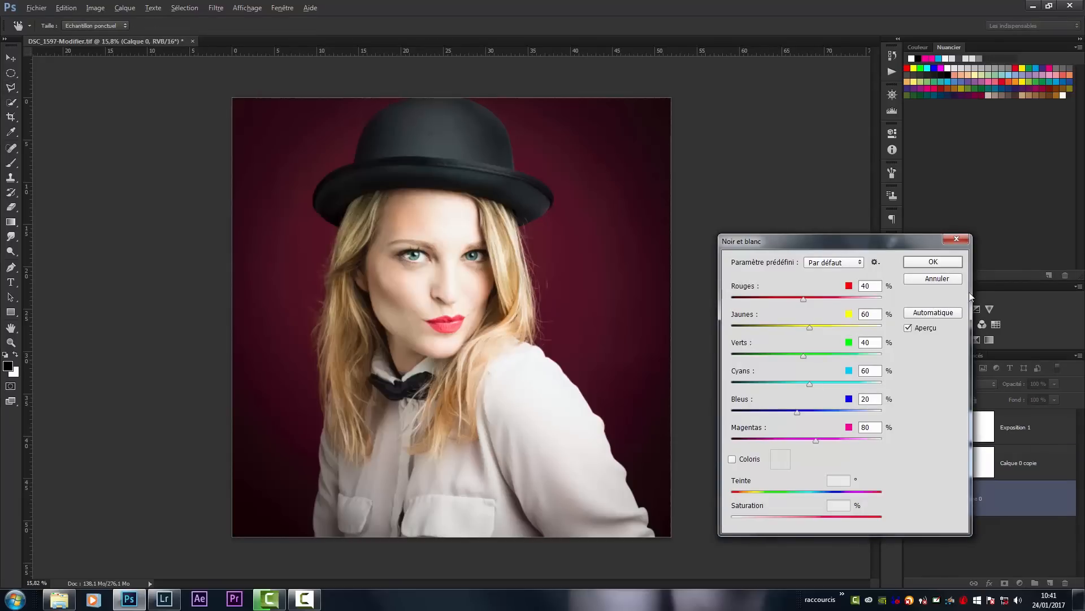
pyautogui.click(934, 263)
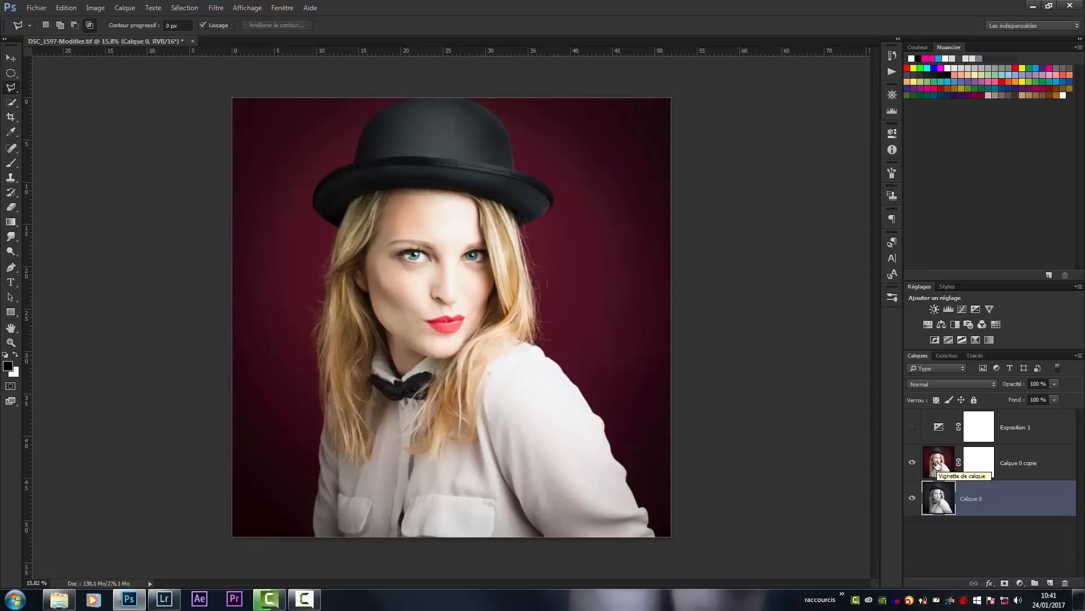
# - Erase the face on the Calque 0 copie image with a large soft eraser at 100% opacity, and undo the erasure
pyautogui.click(10, 207)
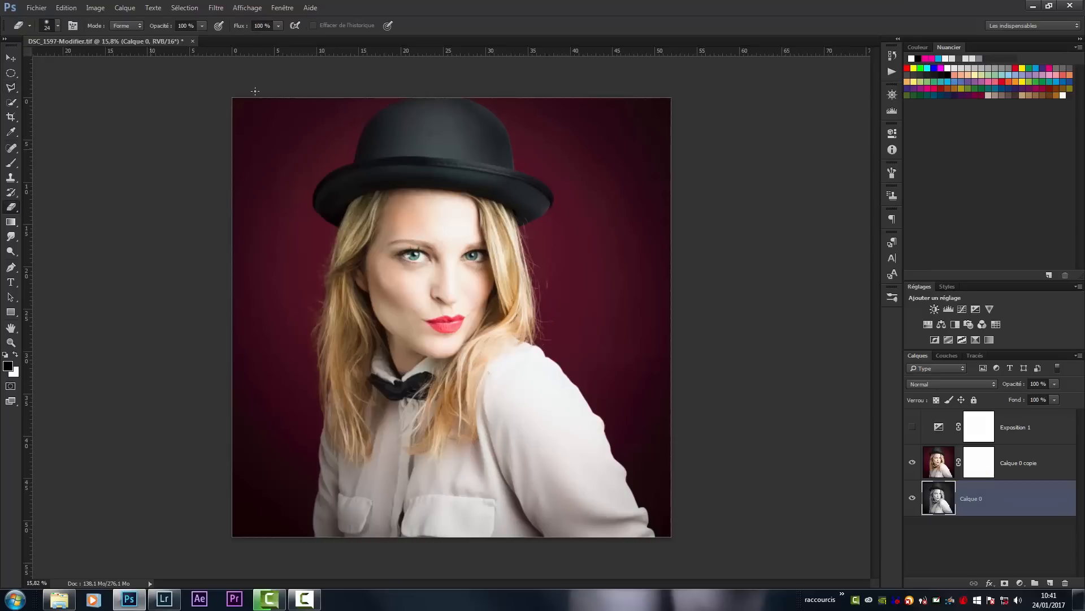
pyautogui.moveTo(463, 265); pyautogui.dragTo(515, 266)
pyautogui.click(937, 460)
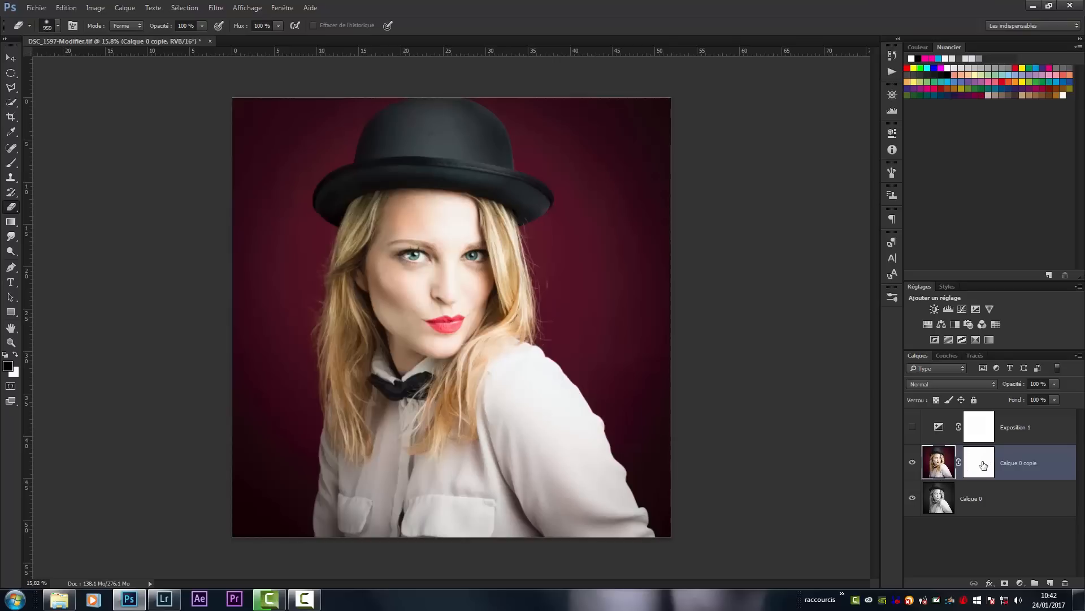
pyautogui.moveTo(442, 279)
pyautogui.mouseDown()
pyautogui.moveTo(425, 301)
pyautogui.moveTo(416, 276)
pyautogui.moveTo(437, 315)
pyautogui.moveTo(430, 308)
pyautogui.moveTo(451, 304)
pyautogui.moveTo(418, 281)
pyautogui.moveTo(441, 293)
pyautogui.moveTo(463, 281)
pyautogui.moveTo(451, 264)
pyautogui.moveTo(432, 288)
pyautogui.mouseUp()
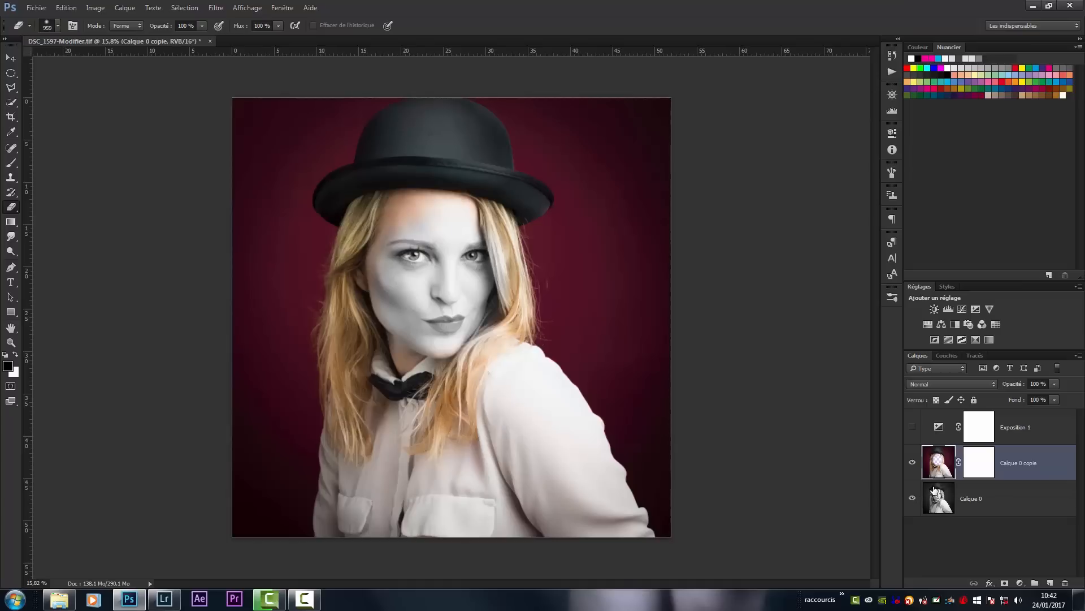
pyautogui.hotkey('ctrl', 'z')
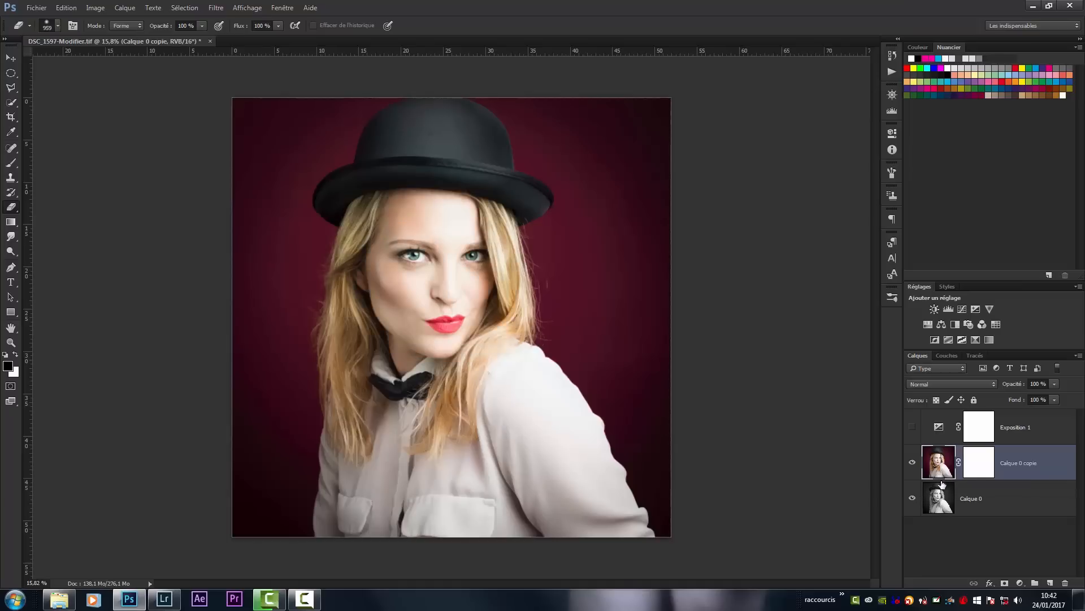
# - Paint black over the face in the Calque 0 copie mask with a soft 1252 px brush at 100% opacity
pyautogui.click(989, 479)
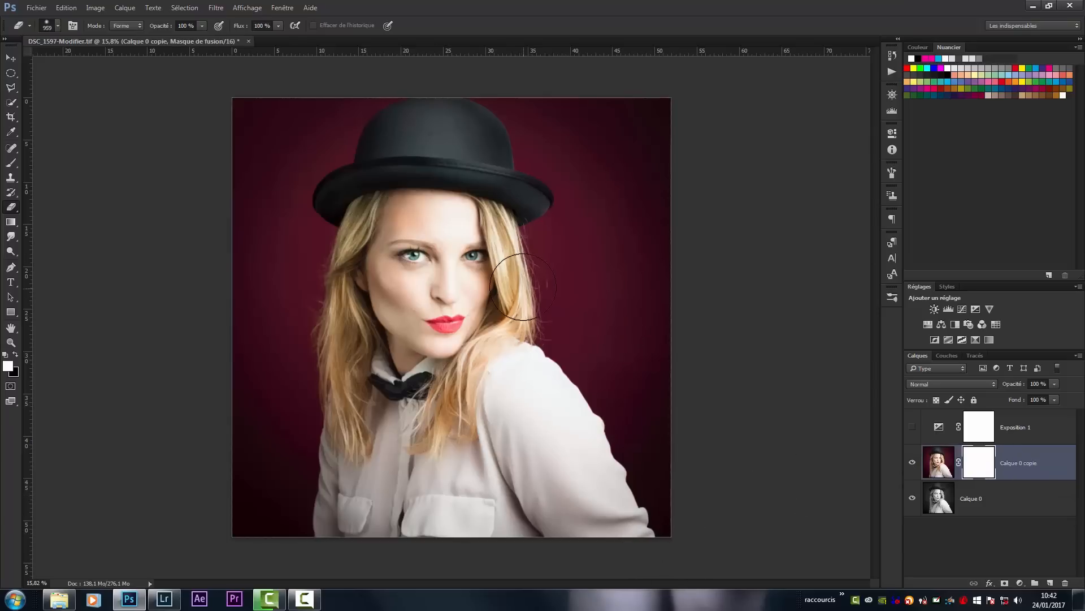
pyautogui.press('b')
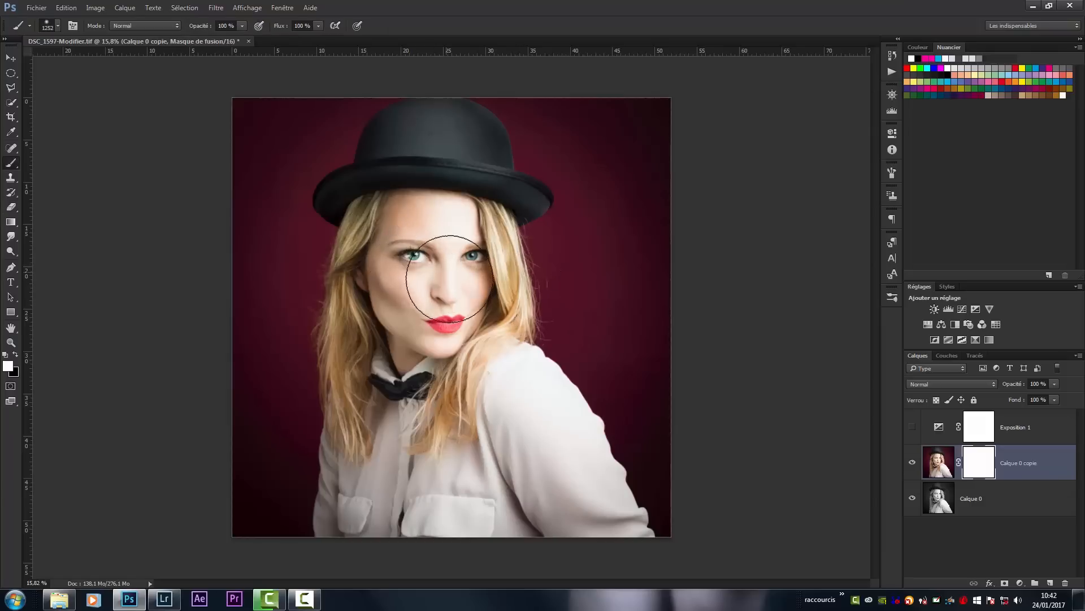
pyautogui.press('x')
pyautogui.moveTo(447, 262)
pyautogui.mouseDown()
pyautogui.moveTo(435, 295)
pyautogui.moveTo(454, 301)
pyautogui.moveTo(466, 264)
pyautogui.moveTo(424, 259)
pyautogui.moveTo(420, 233)
pyautogui.moveTo(458, 312)
pyautogui.moveTo(435, 269)
pyautogui.moveTo(436, 307)
pyautogui.mouseUp()
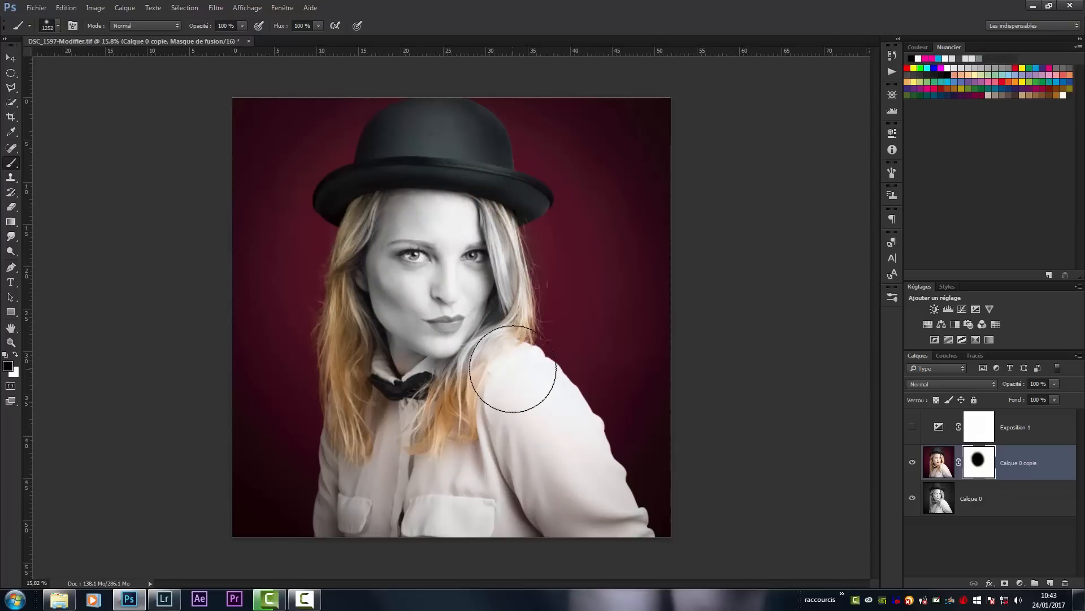
# - Paint white over the masked face and hair in the Calque 0 copie mask to restore their color
pyautogui.press('x')
pyautogui.moveTo(501, 226); pyautogui.dragTo(511, 344)
pyautogui.moveTo(412, 388)
pyautogui.mouseDown()
pyautogui.moveTo(324, 247)
pyautogui.moveTo(378, 171)
pyautogui.moveTo(433, 165)
pyautogui.moveTo(369, 245)
pyautogui.moveTo(428, 293)
pyautogui.moveTo(405, 228)
pyautogui.moveTo(481, 272)
pyautogui.moveTo(412, 266)
pyautogui.moveTo(455, 348)
pyautogui.mouseUp()
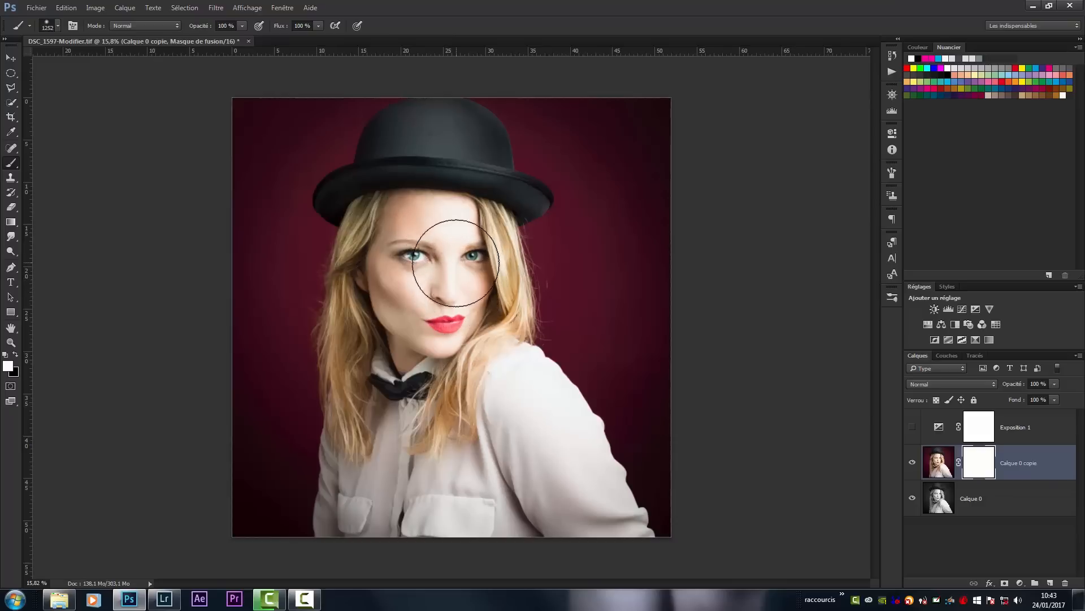
# - Resize the brush to a diameter of 1264 px
pyautogui.moveTo(455, 265); pyautogui.dragTo(471, 257)
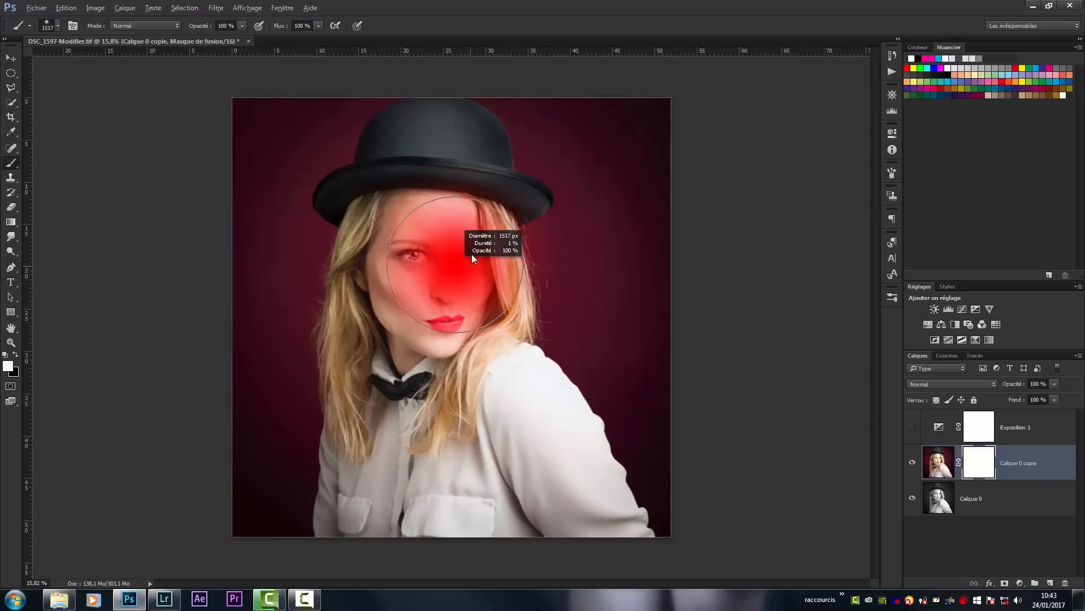
pyautogui.moveTo(473, 175)
pyautogui.mouseDown()
pyautogui.moveTo(466, 209)
pyautogui.moveTo(446, 207)
pyautogui.moveTo(463, 191)
pyautogui.moveTo(462, 162)
pyautogui.mouseUp()
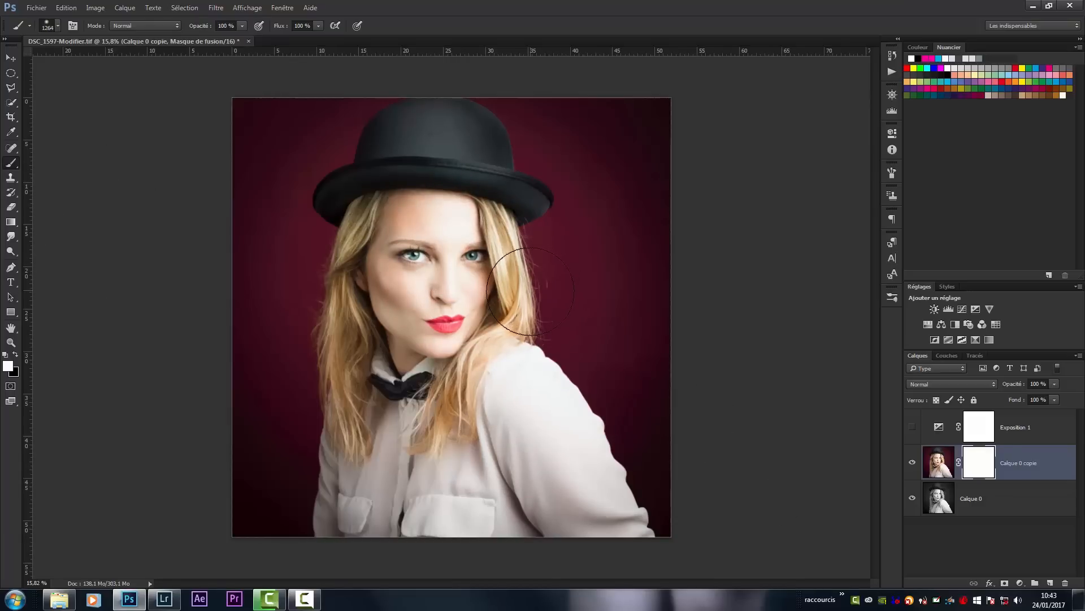
# - Examine the RVB, Rouge, Vert and Bleu channels and the mask channel of Calque 0 copie
pyautogui.click(938, 462)
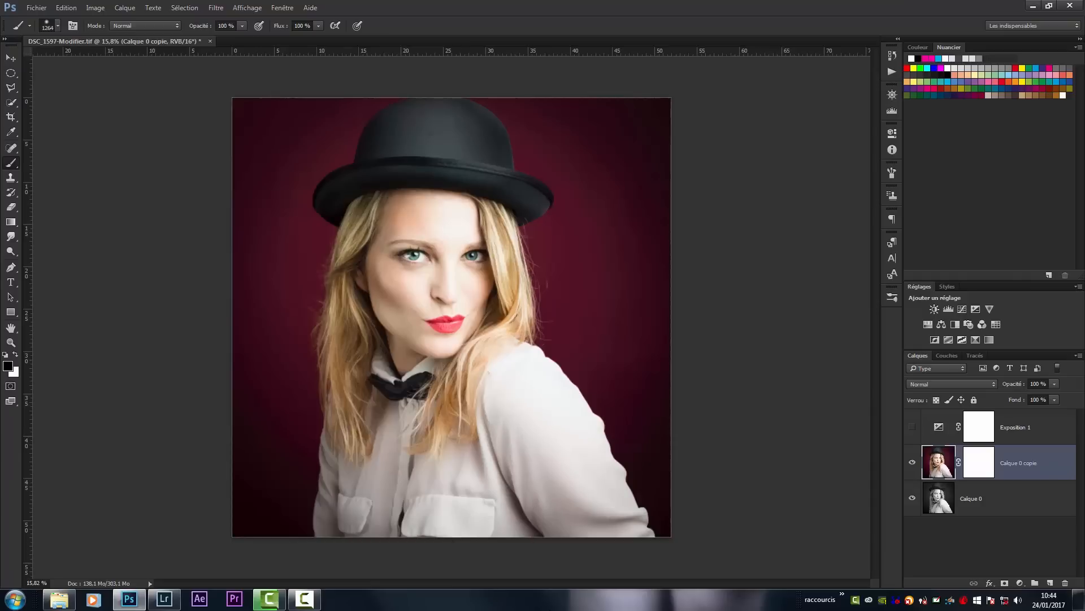
pyautogui.click(943, 356)
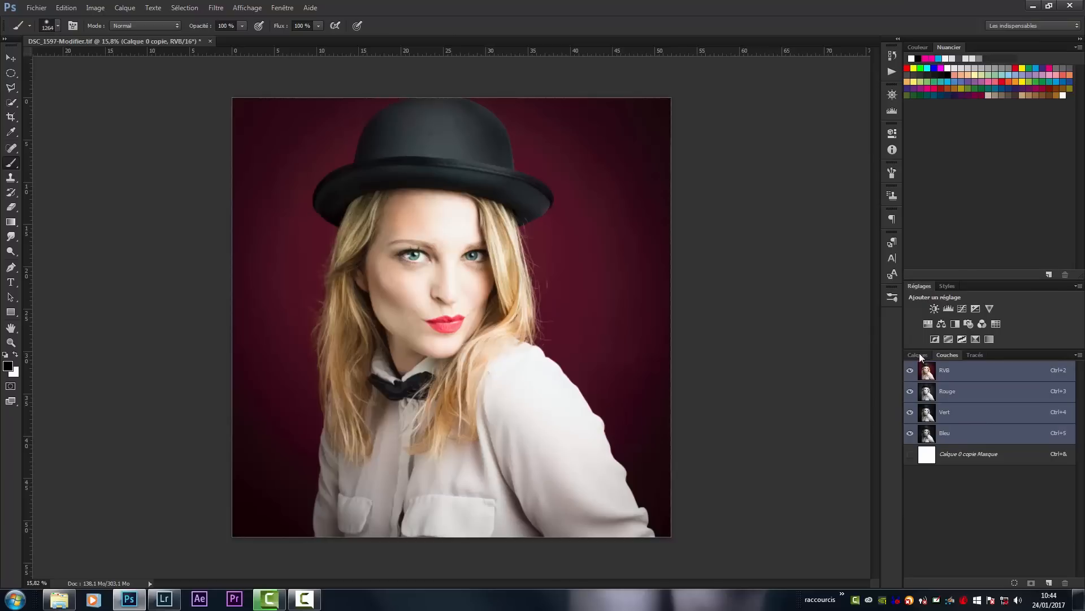
pyautogui.click(917, 355)
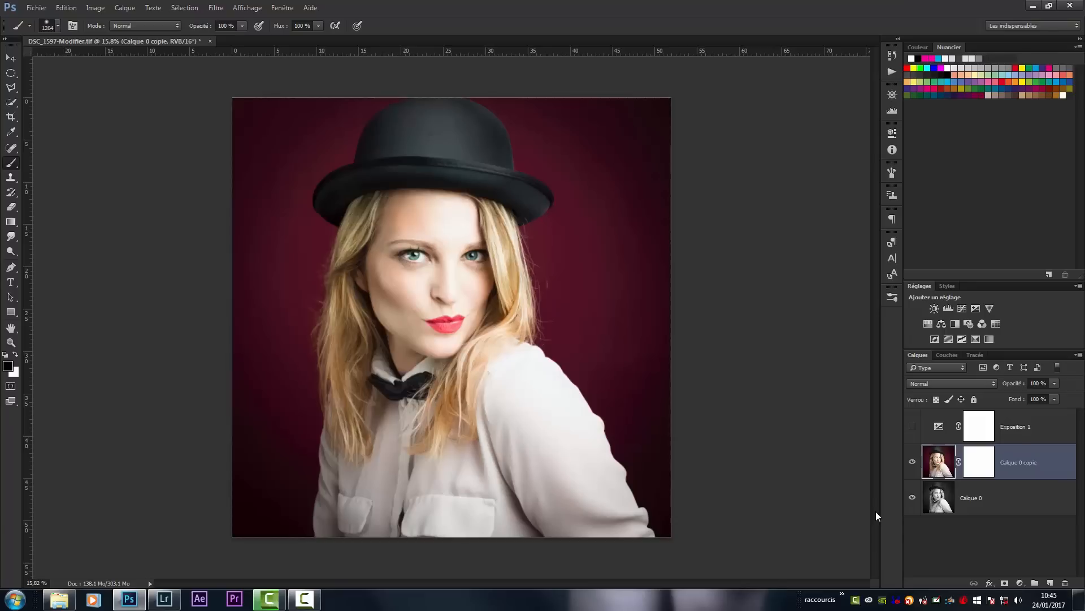
# - Paint black over the face directly on the Calque 0 copie image instead of its mask, and undo the stroke
pyautogui.click(935, 507)
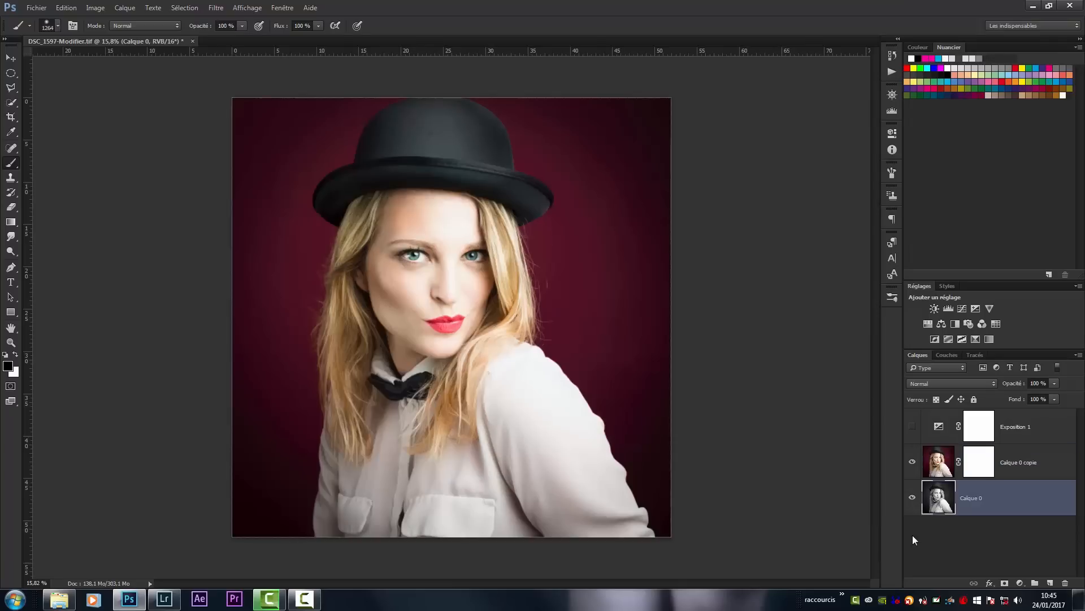
pyautogui.click(937, 466)
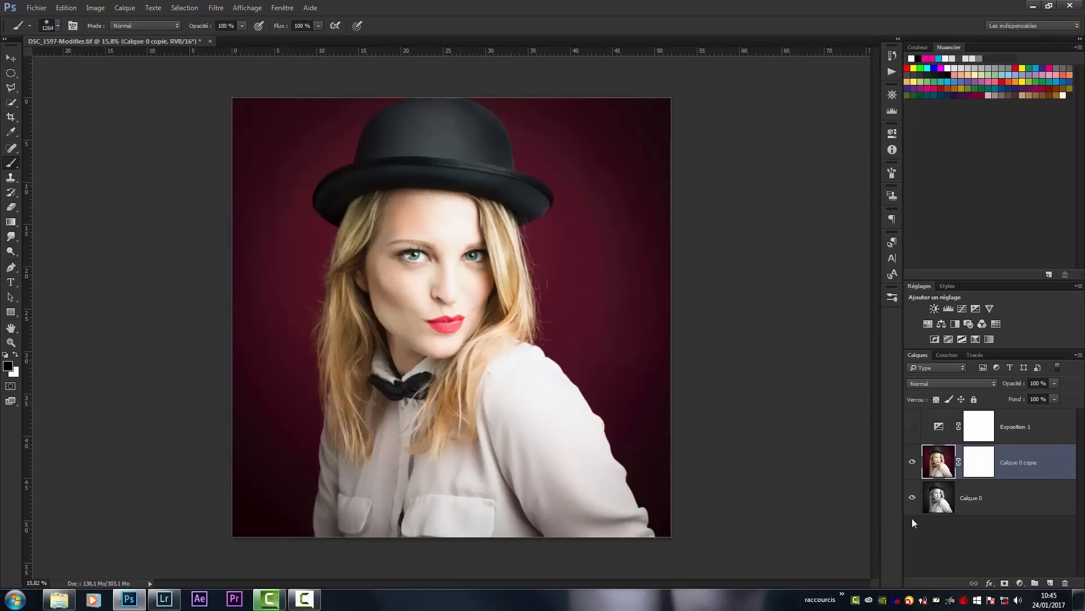
pyautogui.moveTo(436, 242)
pyautogui.mouseDown()
pyautogui.moveTo(437, 272)
pyautogui.moveTo(458, 302)
pyautogui.mouseUp()
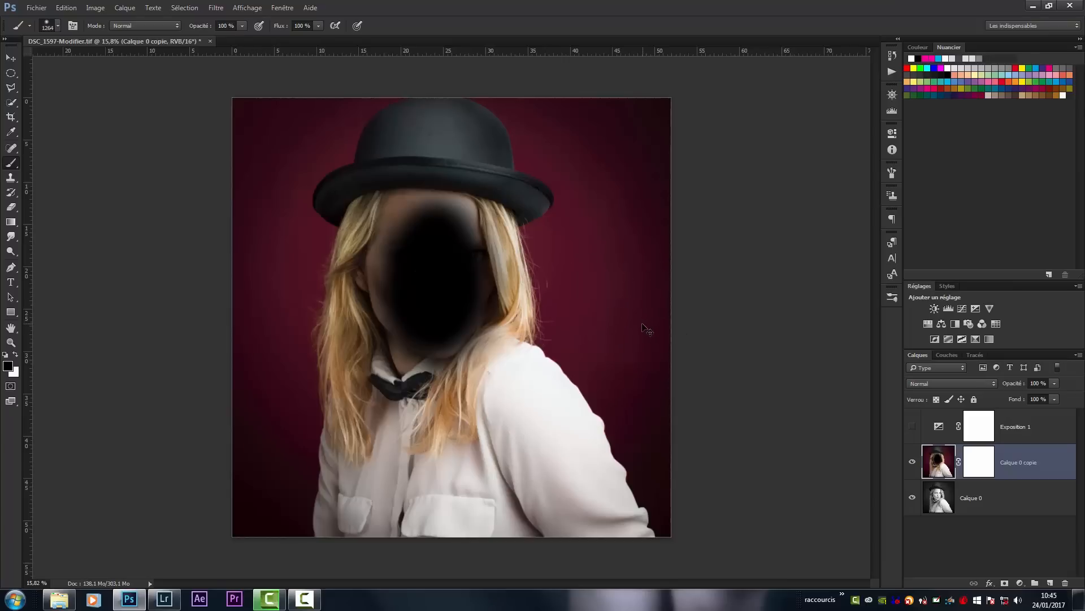
pyautogui.hotkey('ctrl', 'z')
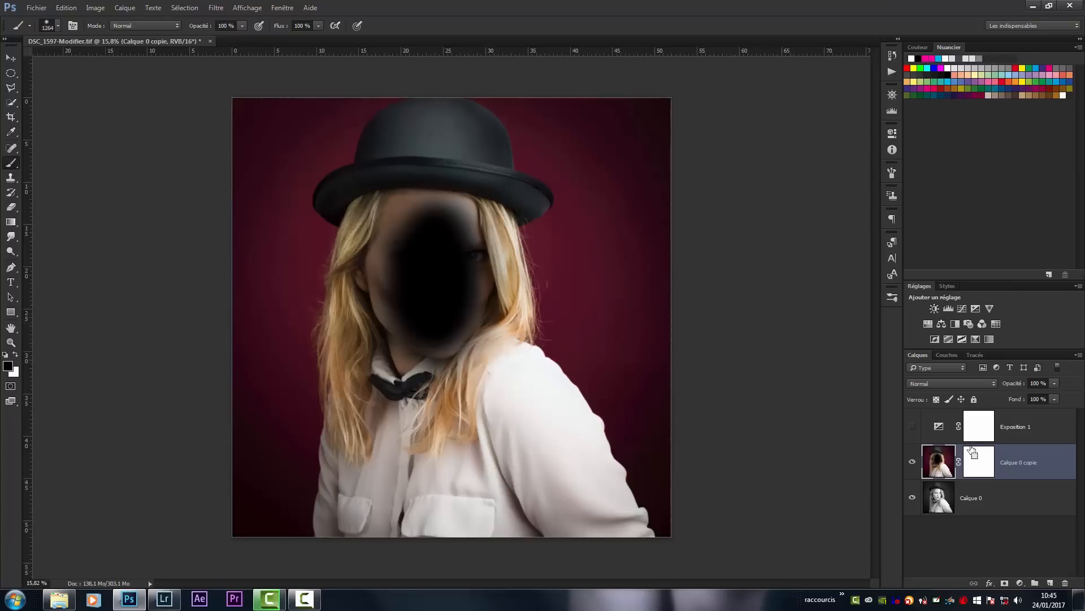
pyautogui.hotkey('ctrl', 'z')
# - Paint black over the face and hair in the Calque 0 copie mask with the 1264 px brush at 100% opacity
pyautogui.click(980, 469)
pyautogui.press('x')
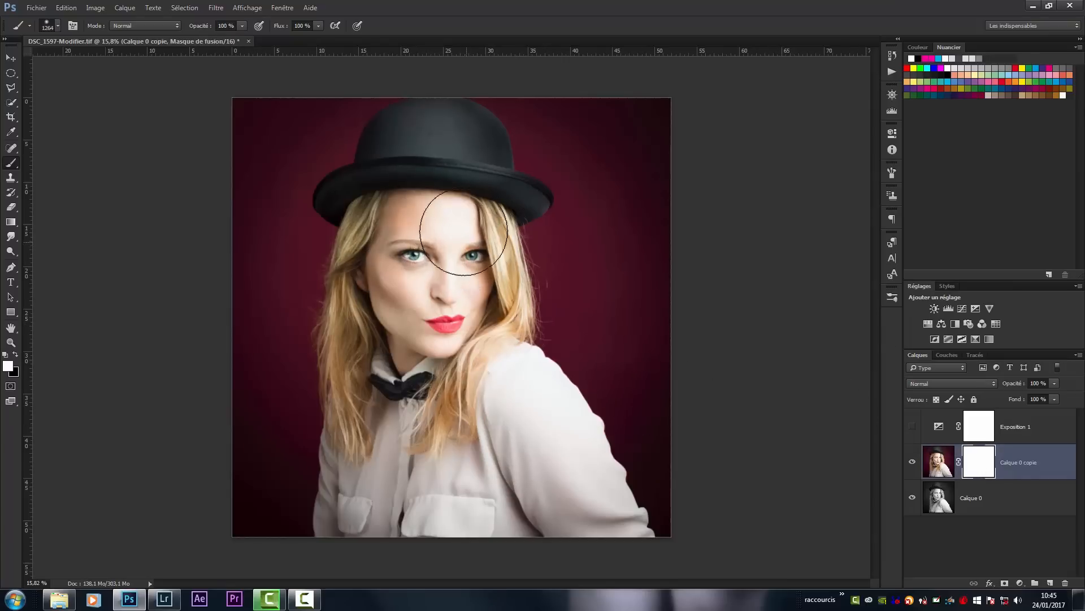
pyautogui.press('x')
pyautogui.moveTo(452, 237)
pyautogui.mouseDown()
pyautogui.moveTo(467, 262)
pyautogui.moveTo(454, 285)
pyautogui.moveTo(412, 263)
pyautogui.moveTo(413, 250)
pyautogui.moveTo(418, 307)
pyautogui.moveTo(451, 307)
pyautogui.moveTo(414, 336)
pyautogui.moveTo(437, 310)
pyautogui.moveTo(410, 324)
pyautogui.moveTo(470, 340)
pyautogui.moveTo(443, 388)
pyautogui.moveTo(497, 288)
pyautogui.moveTo(490, 252)
pyautogui.moveTo(503, 304)
pyautogui.moveTo(450, 349)
pyautogui.moveTo(435, 400)
pyautogui.moveTo(446, 305)
pyautogui.moveTo(416, 192)
pyautogui.moveTo(373, 307)
pyautogui.moveTo(370, 428)
pyautogui.moveTo(374, 285)
pyautogui.moveTo(397, 399)
pyautogui.moveTo(438, 430)
pyautogui.moveTo(432, 363)
pyautogui.moveTo(448, 321)
pyautogui.moveTo(471, 311)
pyautogui.moveTo(489, 339)
pyautogui.moveTo(476, 383)
pyautogui.moveTo(416, 216)
pyautogui.moveTo(461, 311)
pyautogui.moveTo(503, 348)
pyautogui.moveTo(493, 392)
pyautogui.moveTo(520, 358)
pyautogui.mouseUp()
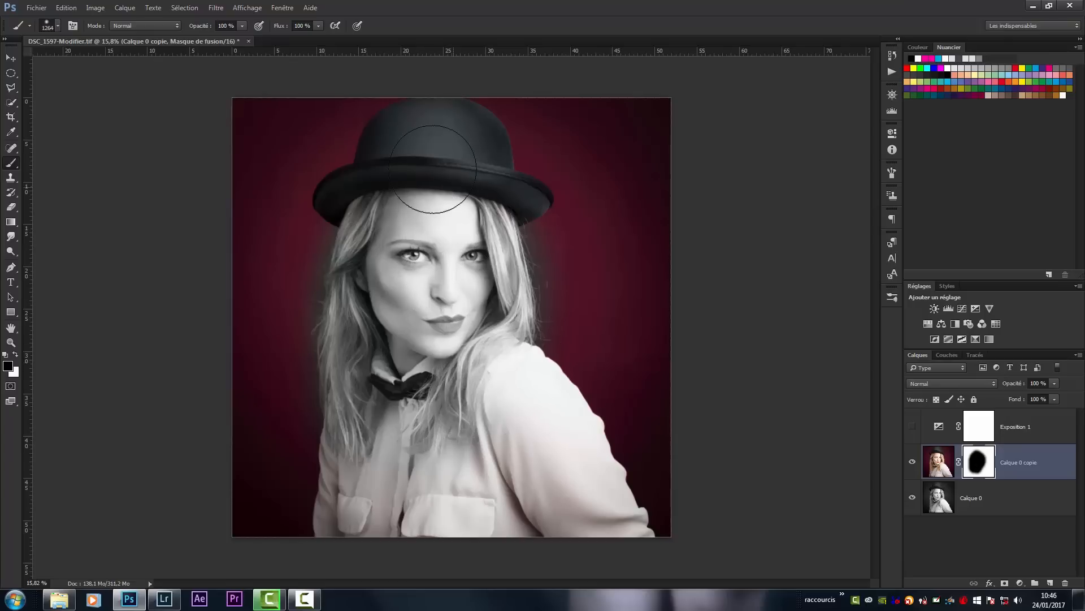
# - Extend the black painting in the Calque 0 copie mask across the blouse to the image's lower edge
pyautogui.press('z')
pyautogui.moveTo(319, 238)
pyautogui.mouseDown()
pyautogui.moveTo(387, 296)
pyautogui.moveTo(380, 303)
pyautogui.mouseUp()
pyautogui.press('b')
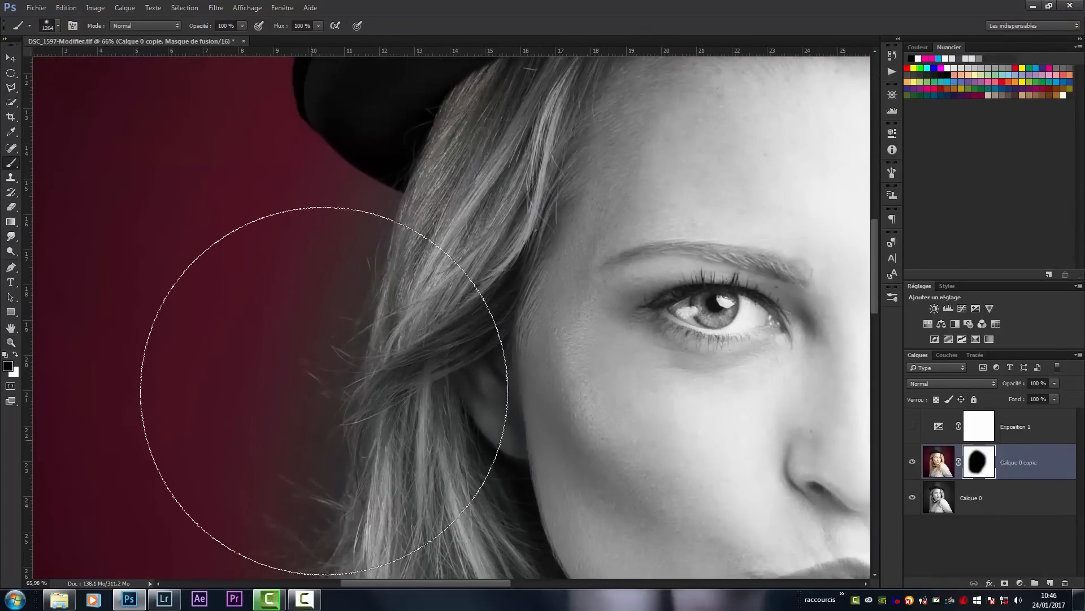
pyautogui.press('z')
pyautogui.moveTo(482, 300); pyautogui.dragTo(428, 323)
pyautogui.press('b')
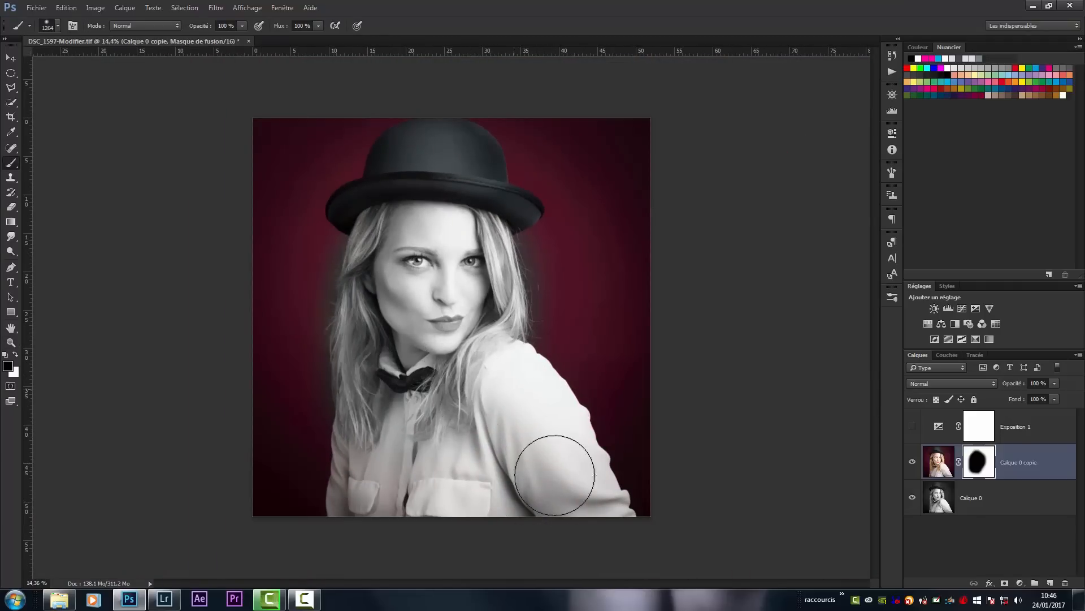
pyautogui.moveTo(385, 479)
pyautogui.mouseDown()
pyautogui.moveTo(468, 473)
pyautogui.moveTo(538, 482)
pyautogui.mouseUp()
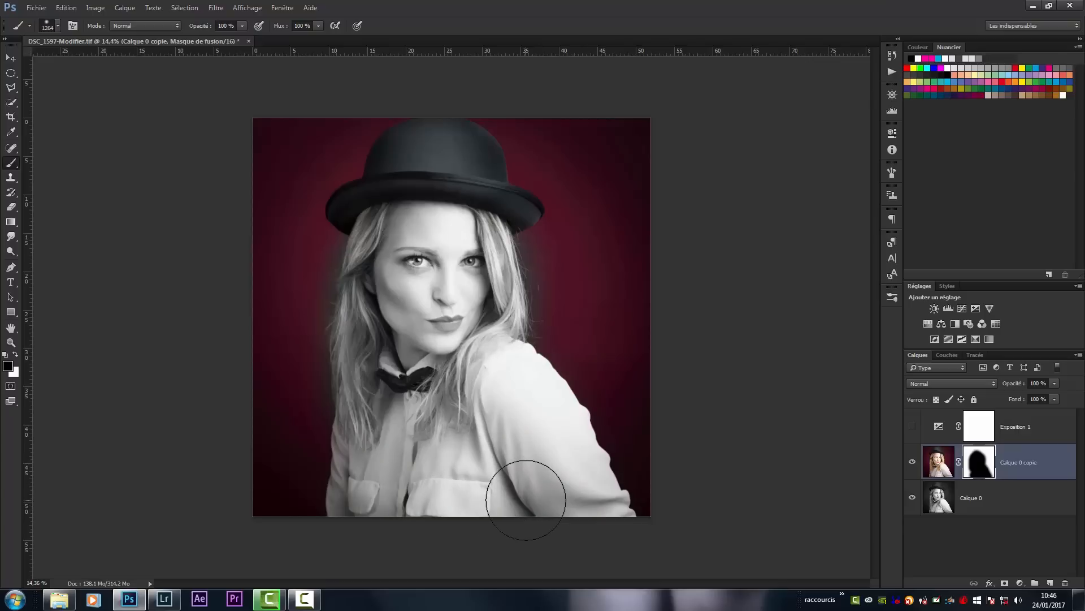
pyautogui.keyDown('alt'); pyautogui.click(976, 469); pyautogui.keyUp('alt')
pyautogui.keyDown('alt'); pyautogui.click(976, 469); pyautogui.keyUp('alt')
# - Move Calque 0 above Calque 0 copie, and restore the original stacking order
pyautogui.moveTo(944, 506); pyautogui.dragTo(943, 459)
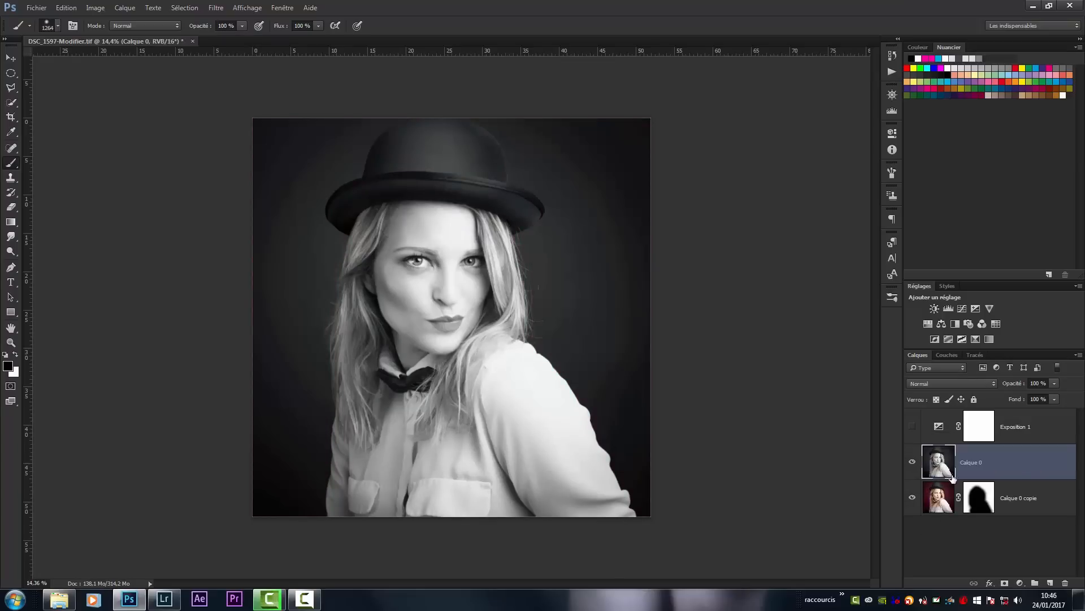
pyautogui.moveTo(946, 504); pyautogui.dragTo(945, 453)
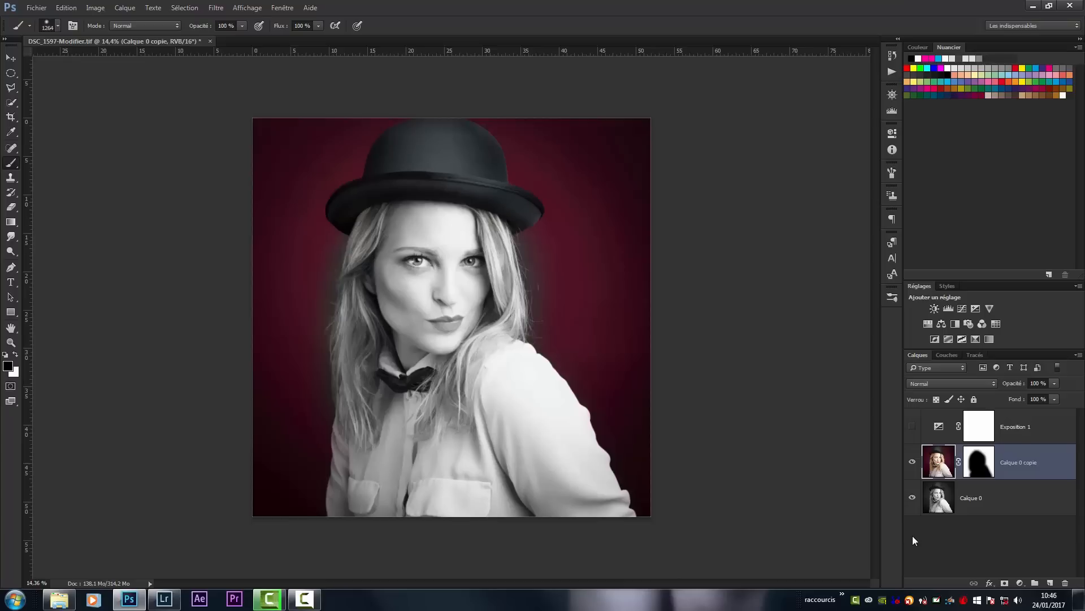
# - View the Calque 0 copie mask on its own, load it as a selection, and deselect
pyautogui.keyDown('alt'); pyautogui.click(981, 464); pyautogui.keyUp('alt')
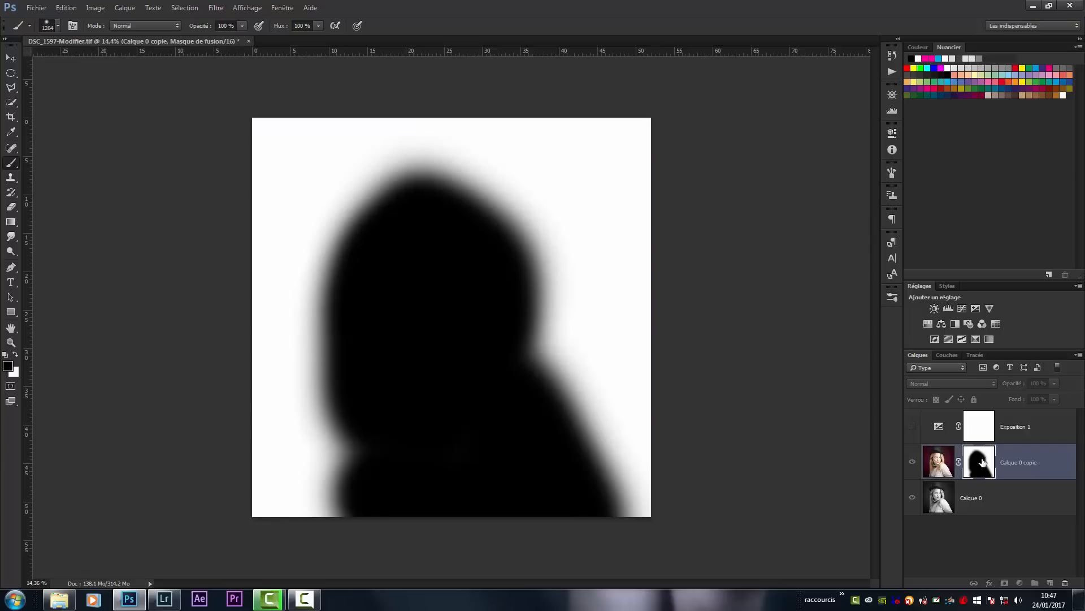
pyautogui.keyDown('alt'); pyautogui.click(982, 465); pyautogui.keyUp('alt')
pyautogui.keyDown('ctrl'); pyautogui.click(982, 465); pyautogui.keyUp('ctrl')
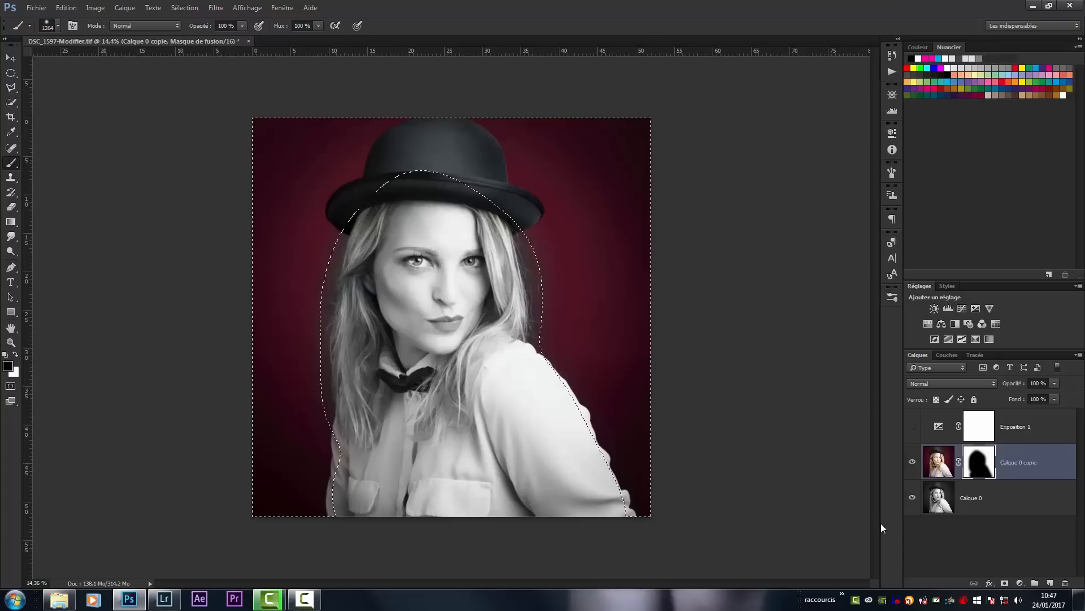
pyautogui.hotkey('ctrl', 'd')
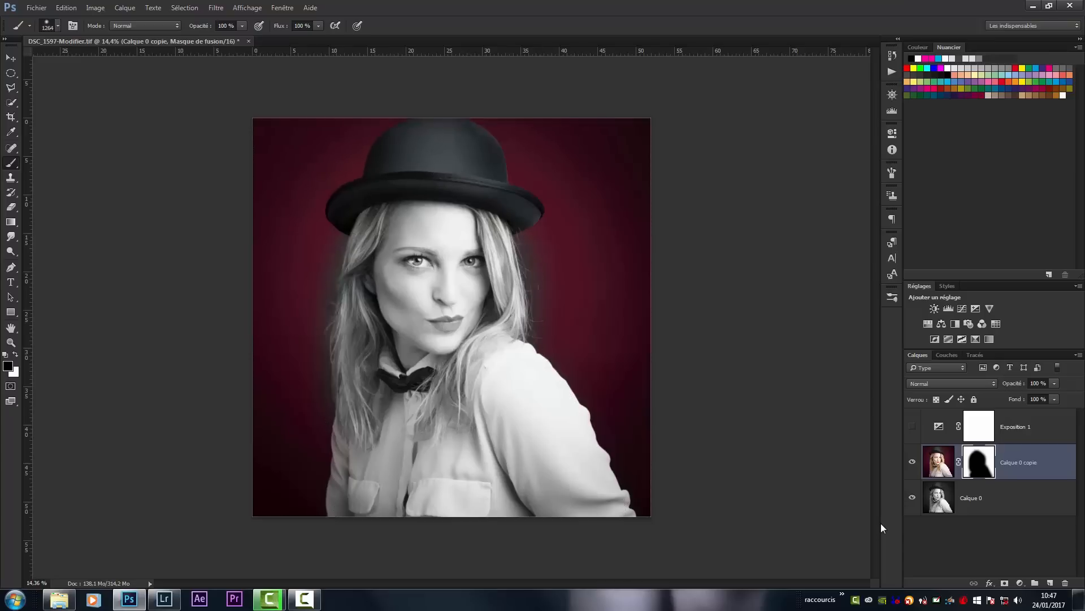